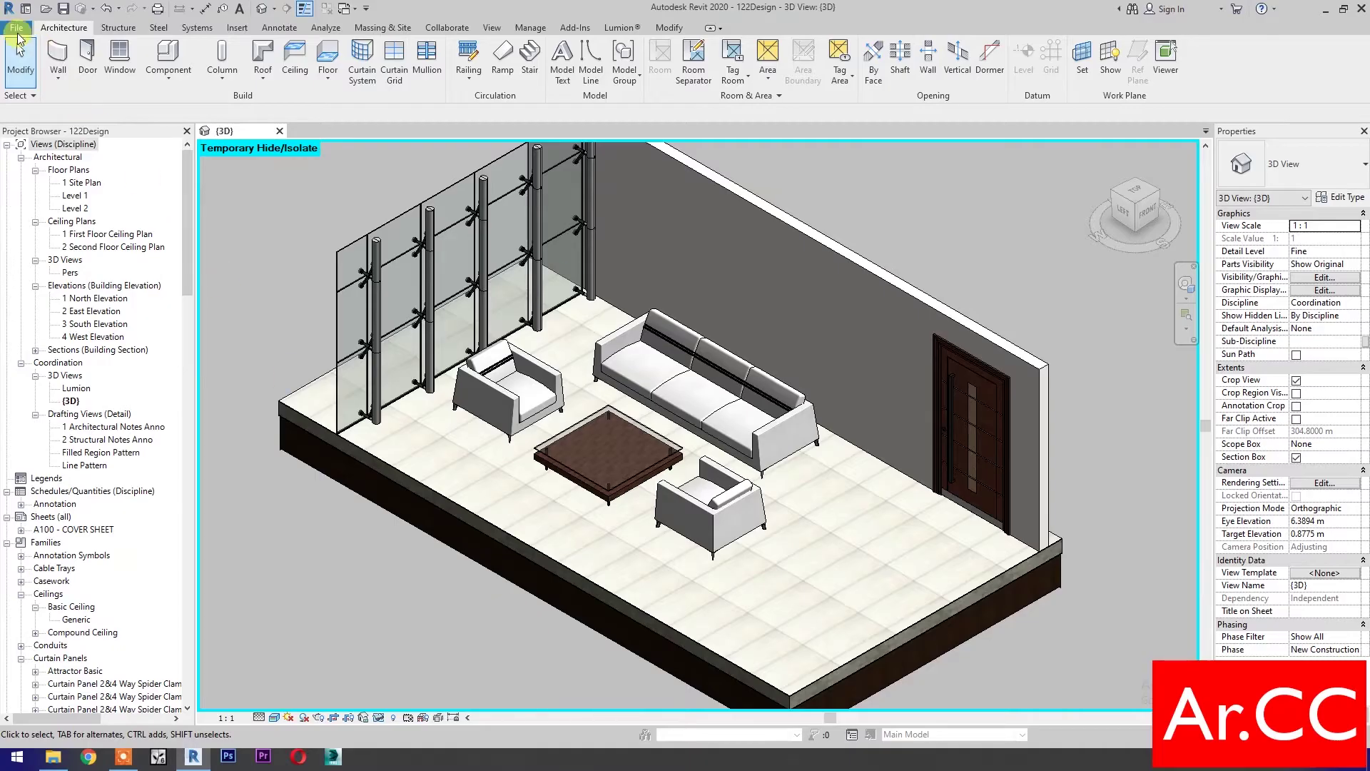
# Start a new family and choose the Metric Generic Model Adaptive template.
pyautogui.click(16, 30)
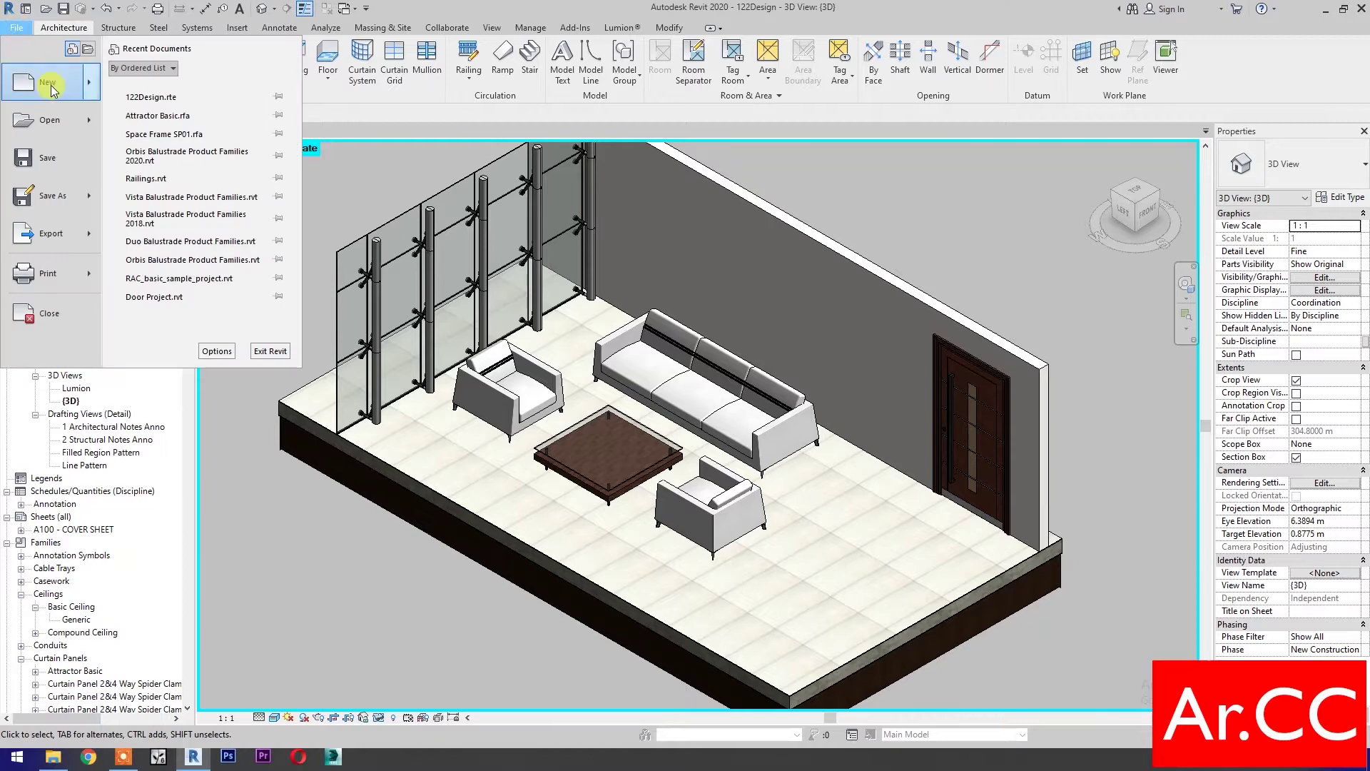
pyautogui.press('Escape')
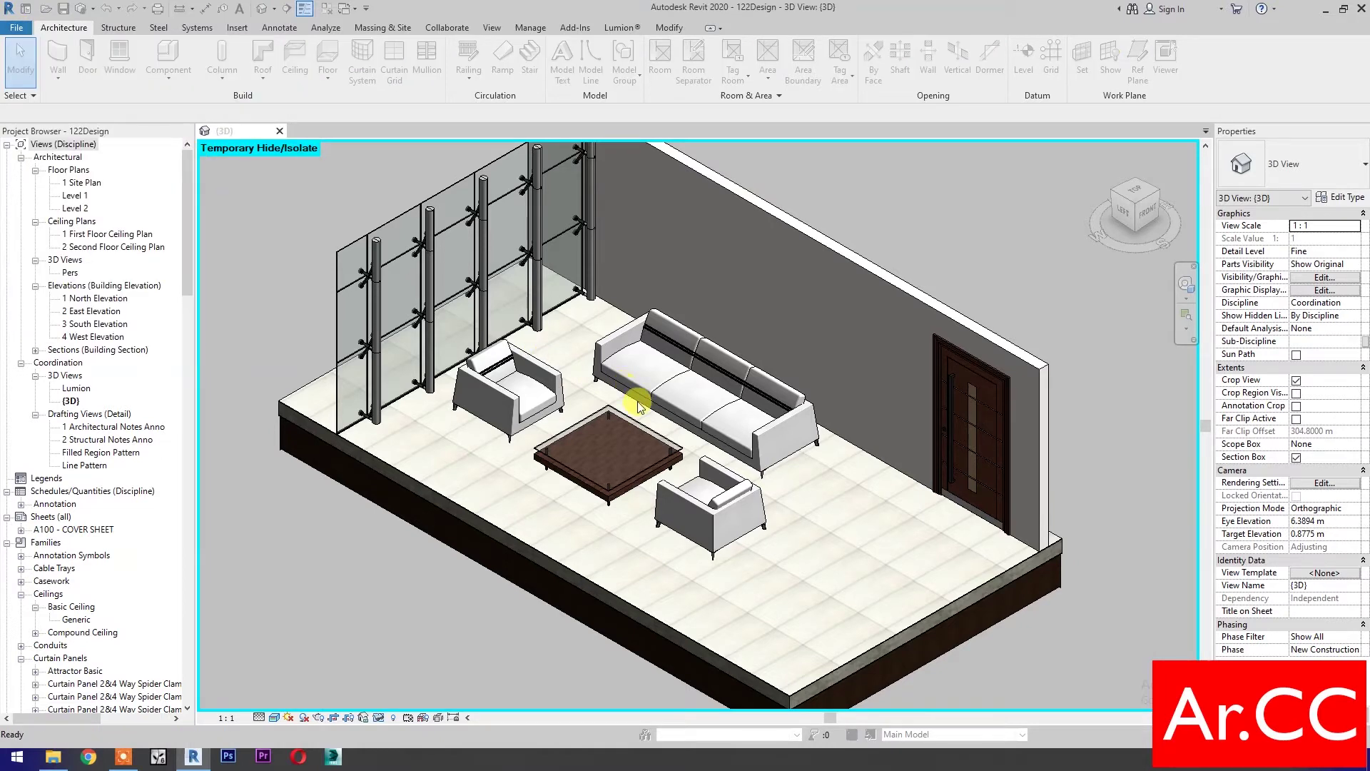
pyautogui.scroll(-4, 771, 392)
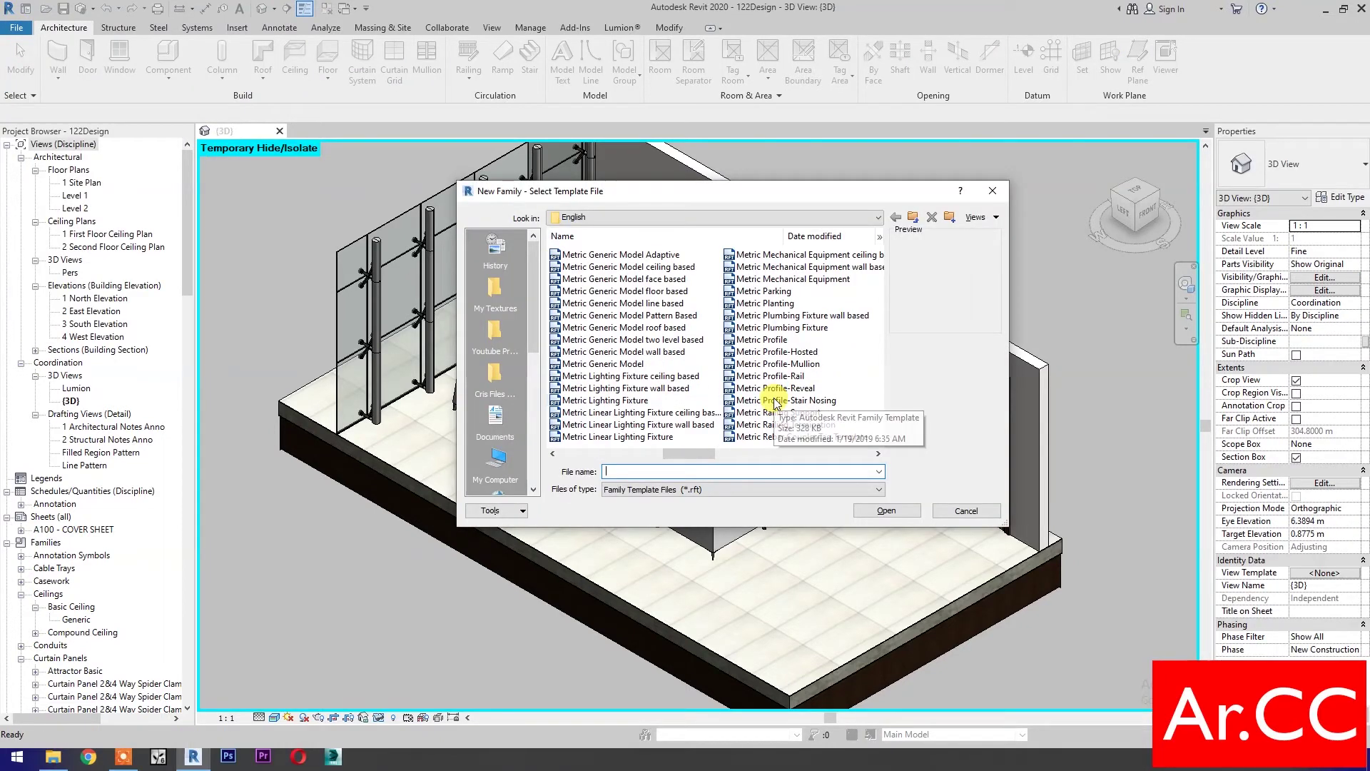
pyautogui.click(656, 255)
# Open the adaptive generic model template and place five reference points.
pyautogui.click(886, 510)
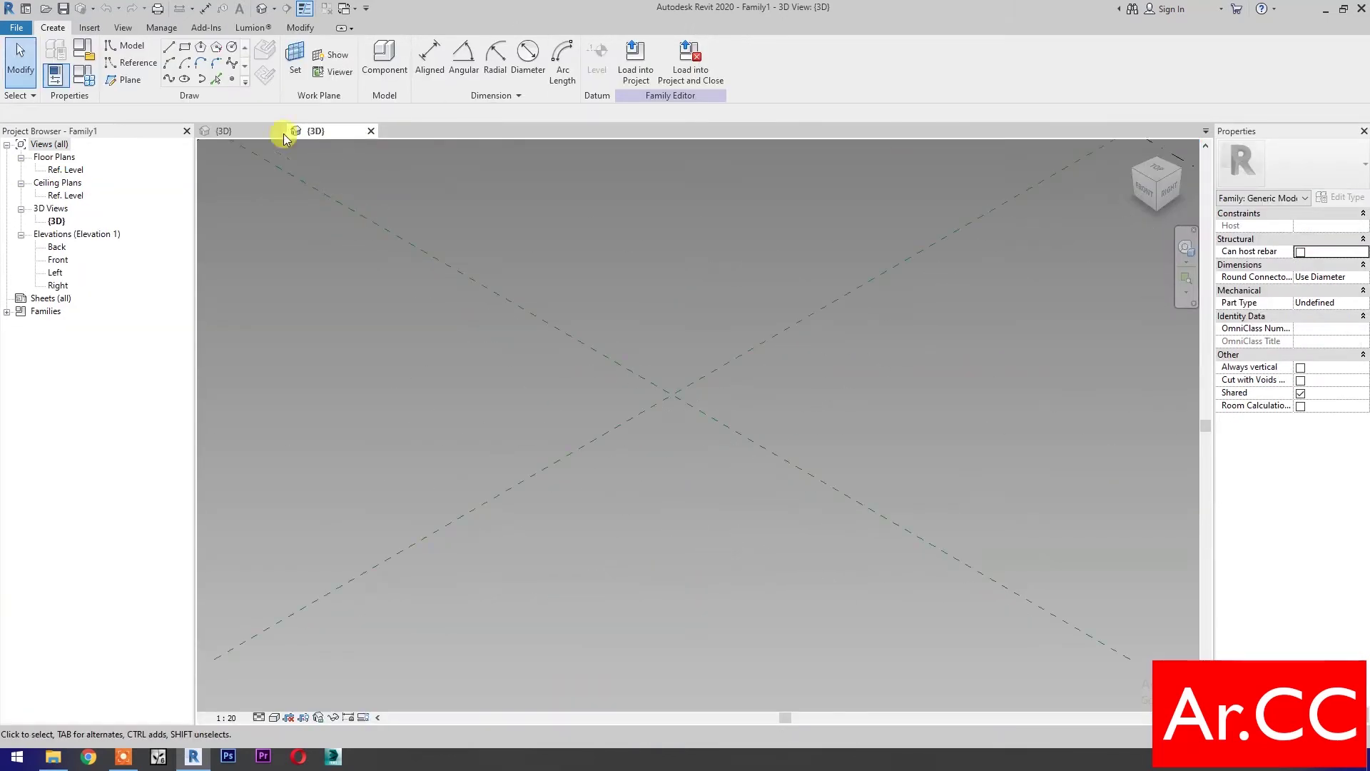
pyautogui.click(229, 80)
pyautogui.click(553, 397)
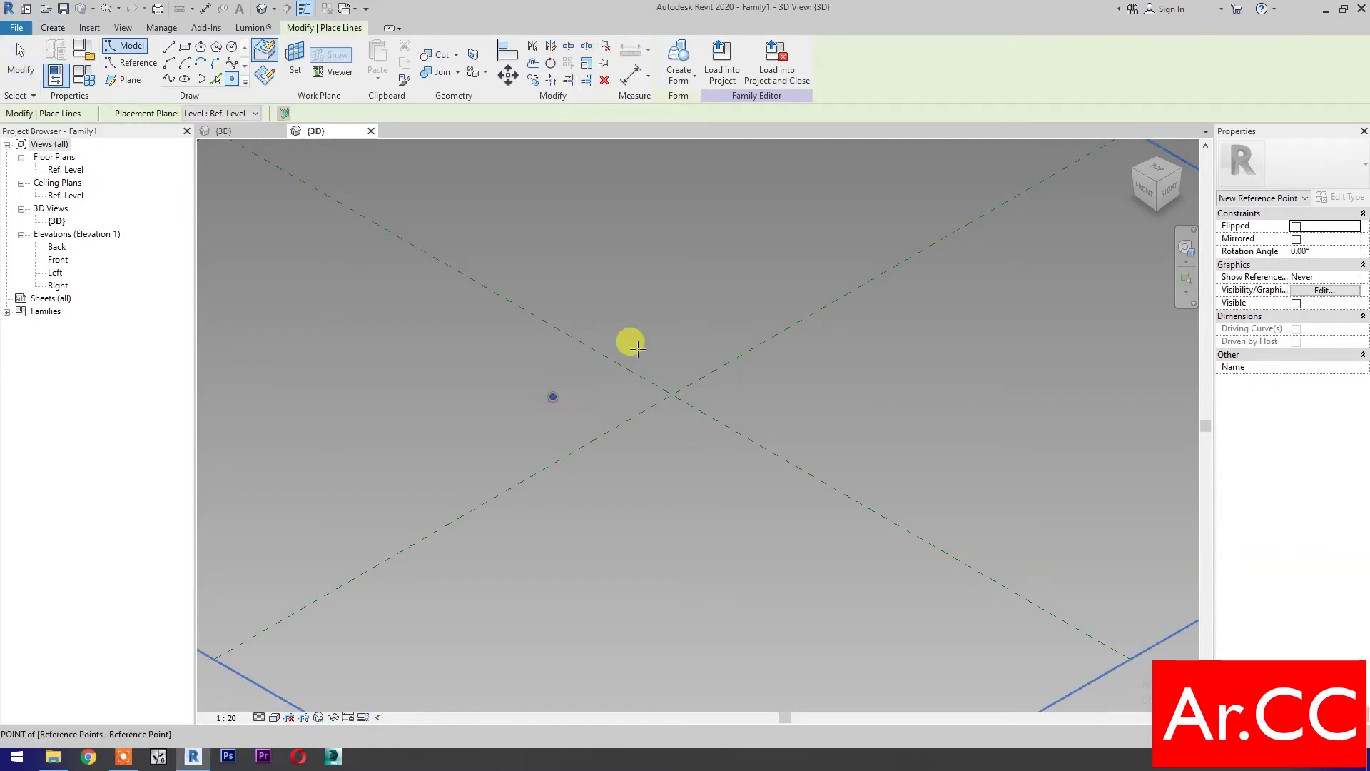
pyautogui.click(681, 315)
pyautogui.click(807, 390)
pyautogui.click(675, 450)
pyautogui.click(487, 387)
pyautogui.click(465, 351)
pyautogui.hotkey('ctrl', 'z')
pyautogui.press('Escape')
pyautogui.press('Escape')
# Make the four central reference points adaptive points 1–4.
pyautogui.moveTo(537, 508); pyautogui.dragTo(830, 298)
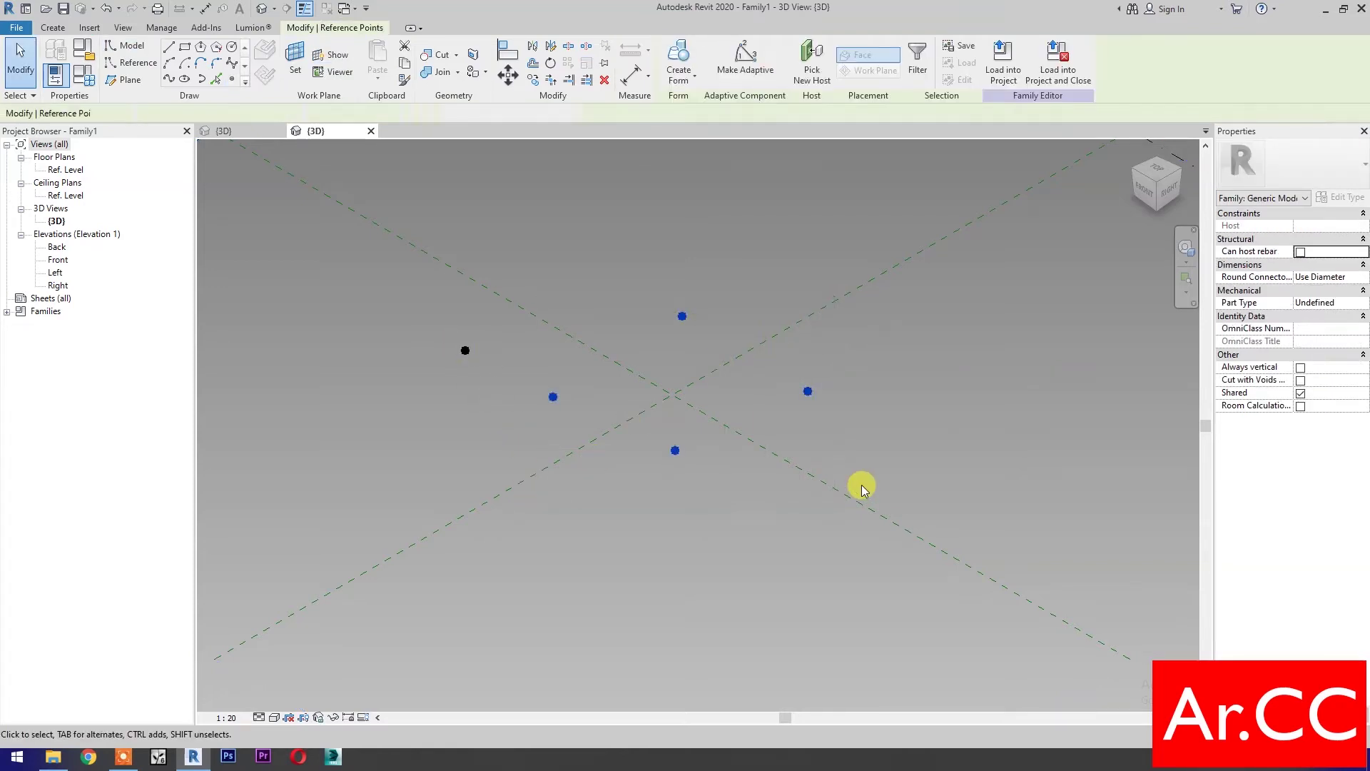
pyautogui.click(746, 59)
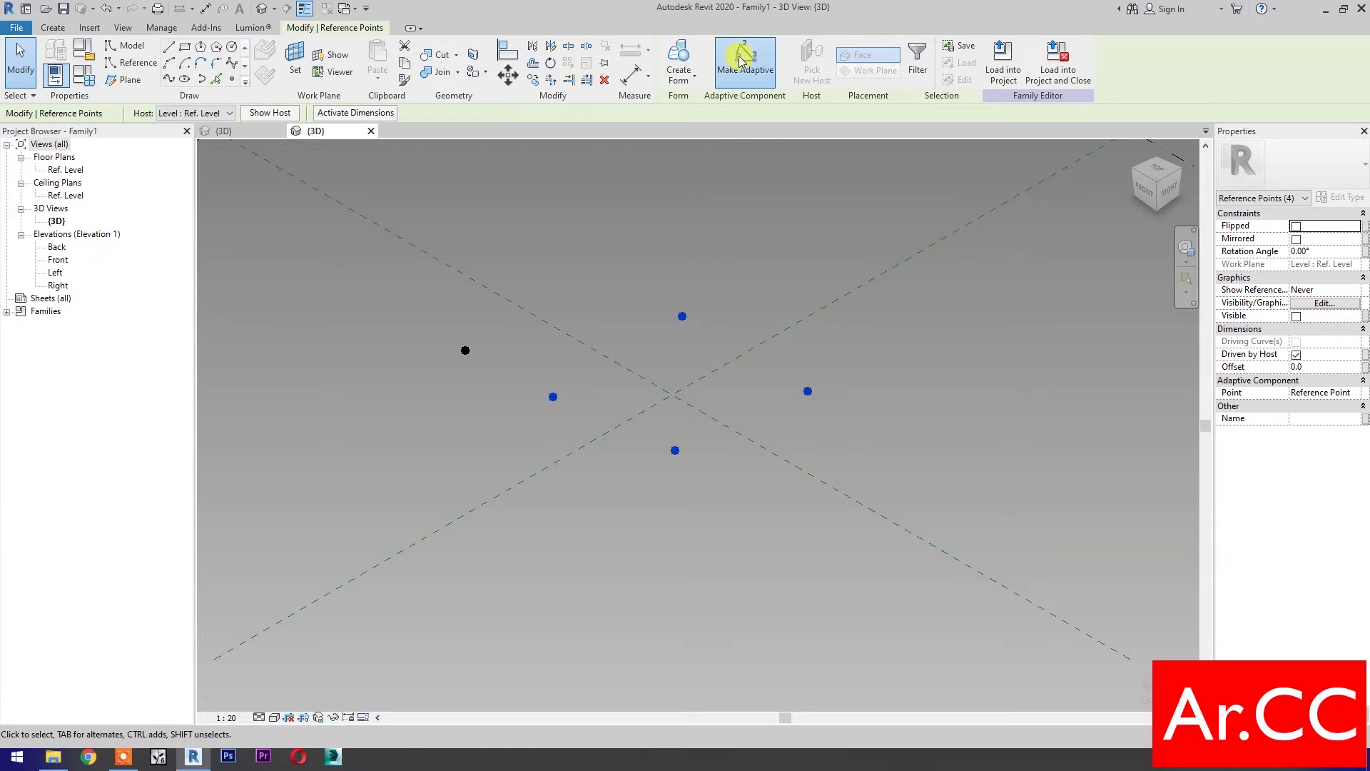
pyautogui.click(558, 557)
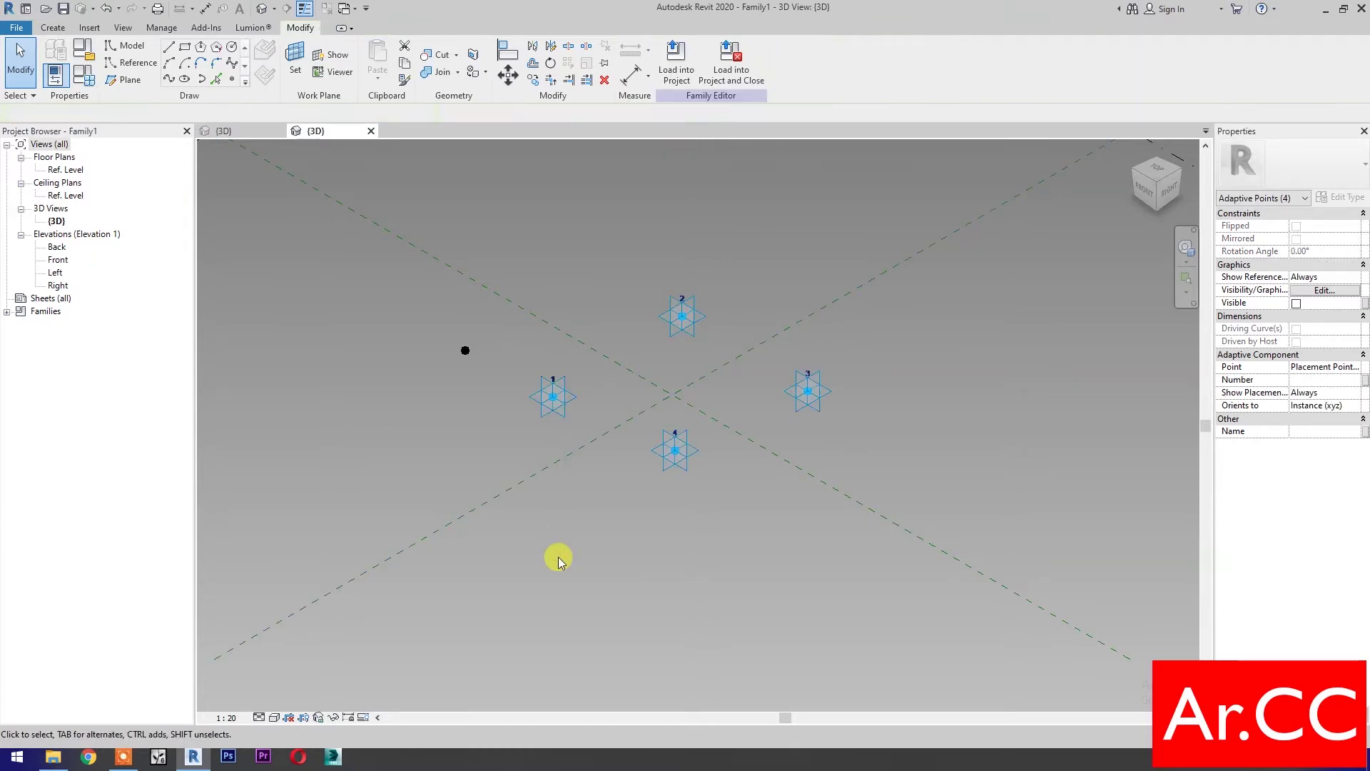
# Make the remaining point adaptive point 5 and move it up away from the others.
pyautogui.click(461, 353)
pyautogui.click(745, 58)
pyautogui.click(584, 588)
pyautogui.scroll(4, 621, 464)
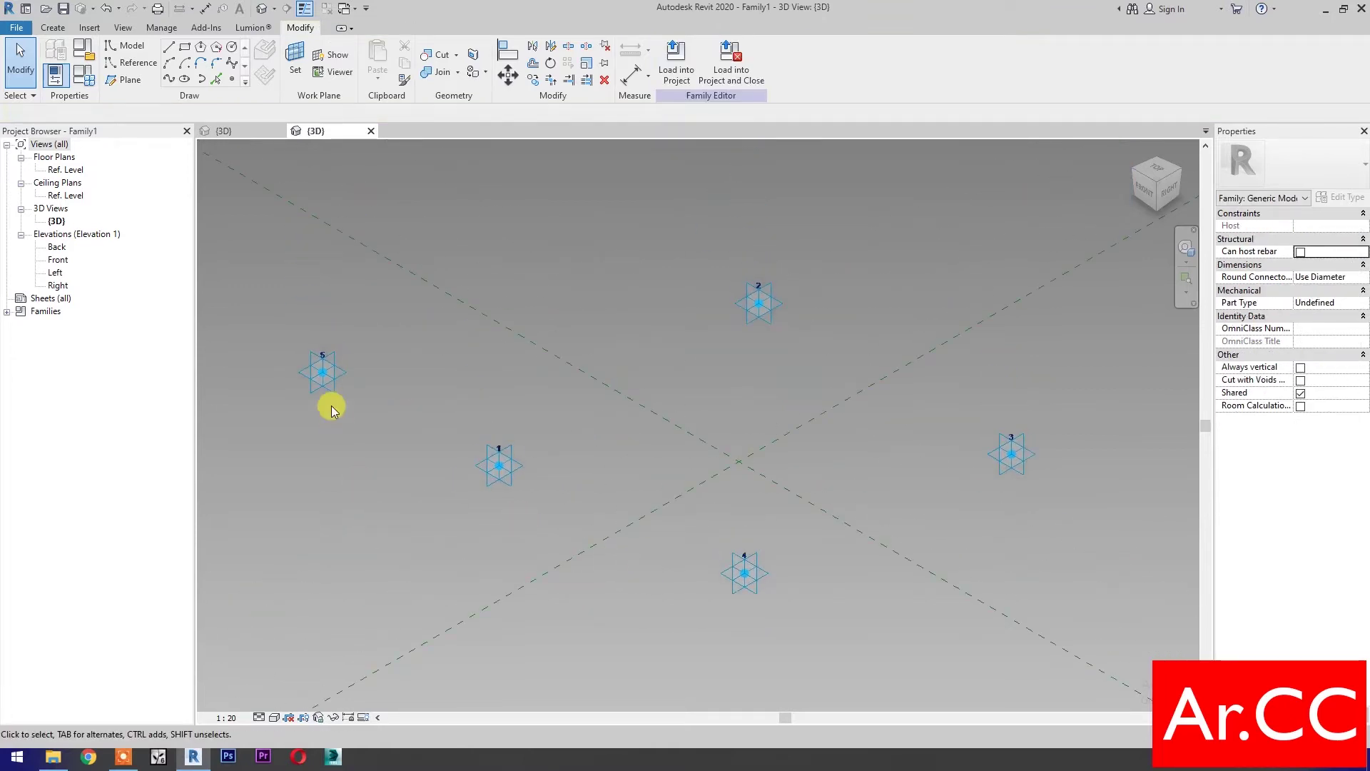
pyautogui.click(322, 377)
pyautogui.moveTo(322, 330); pyautogui.dragTo(355, 257)
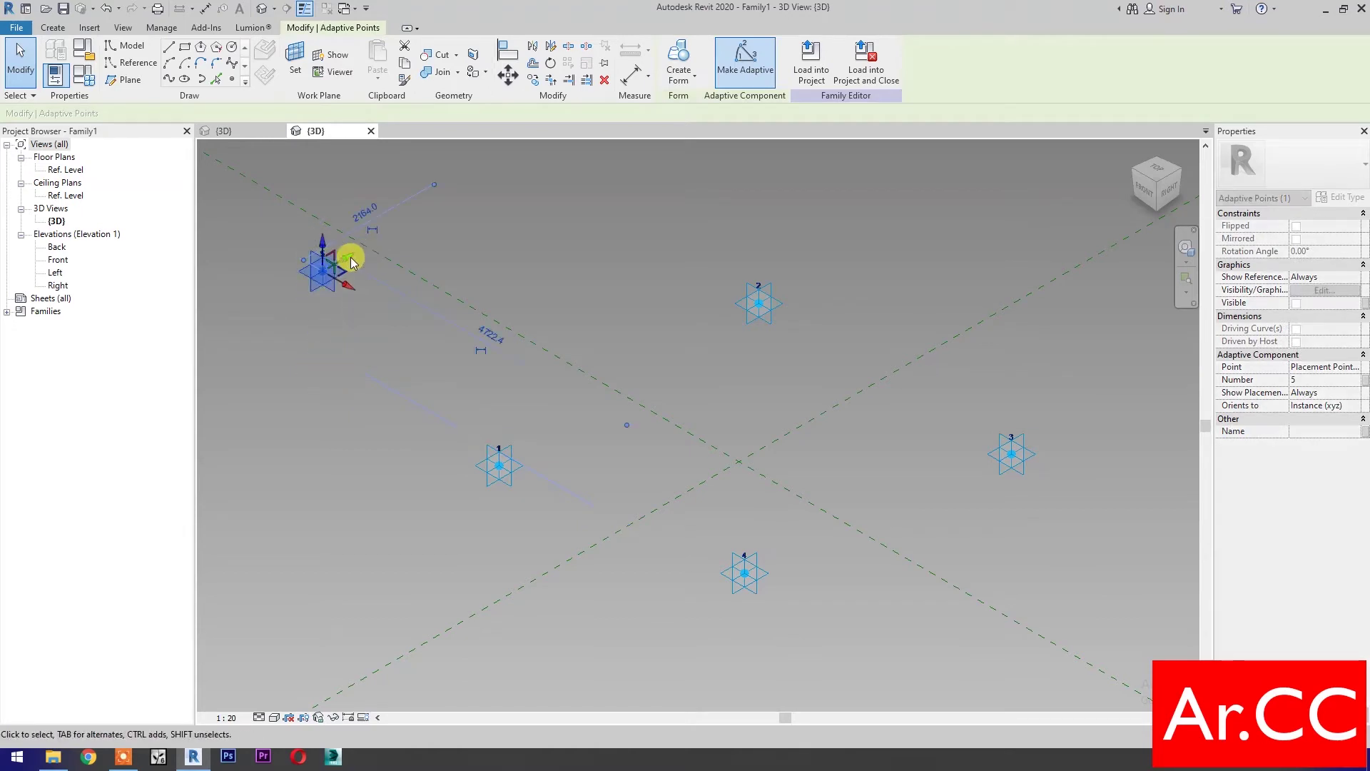
pyautogui.click(323, 397)
# Draw a reference line joining adaptive points 5 and 1.
pyautogui.moveTo(295, 232); pyautogui.dragTo(528, 568)
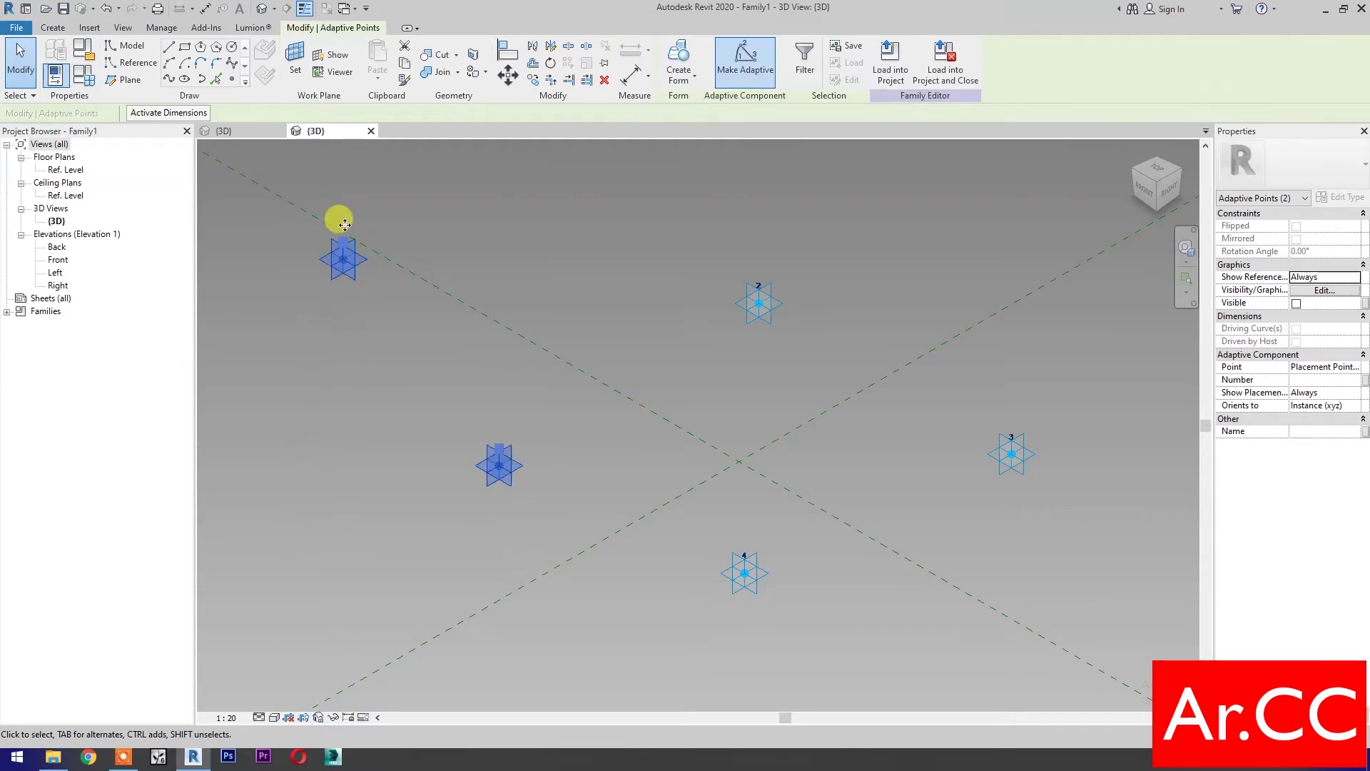
pyautogui.click(169, 79)
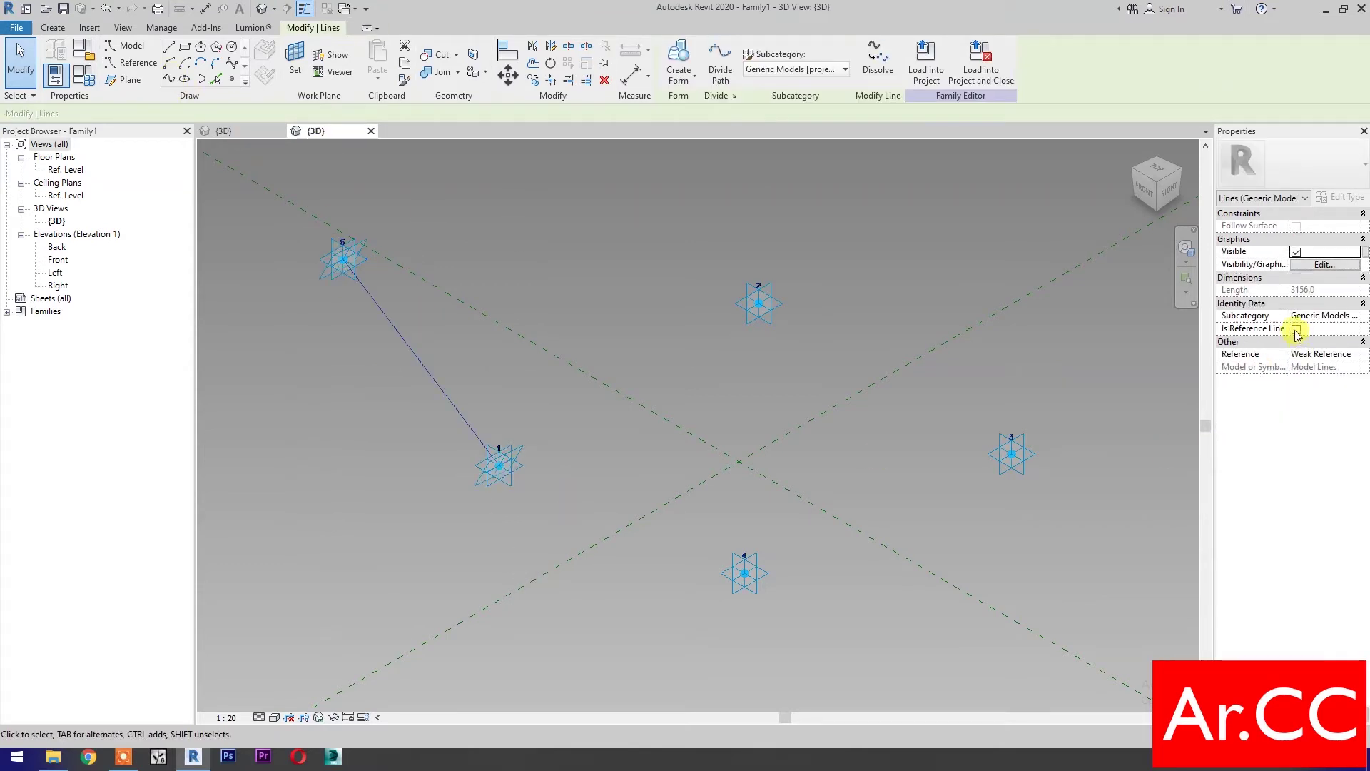
pyautogui.click(1296, 330)
pyautogui.click(380, 514)
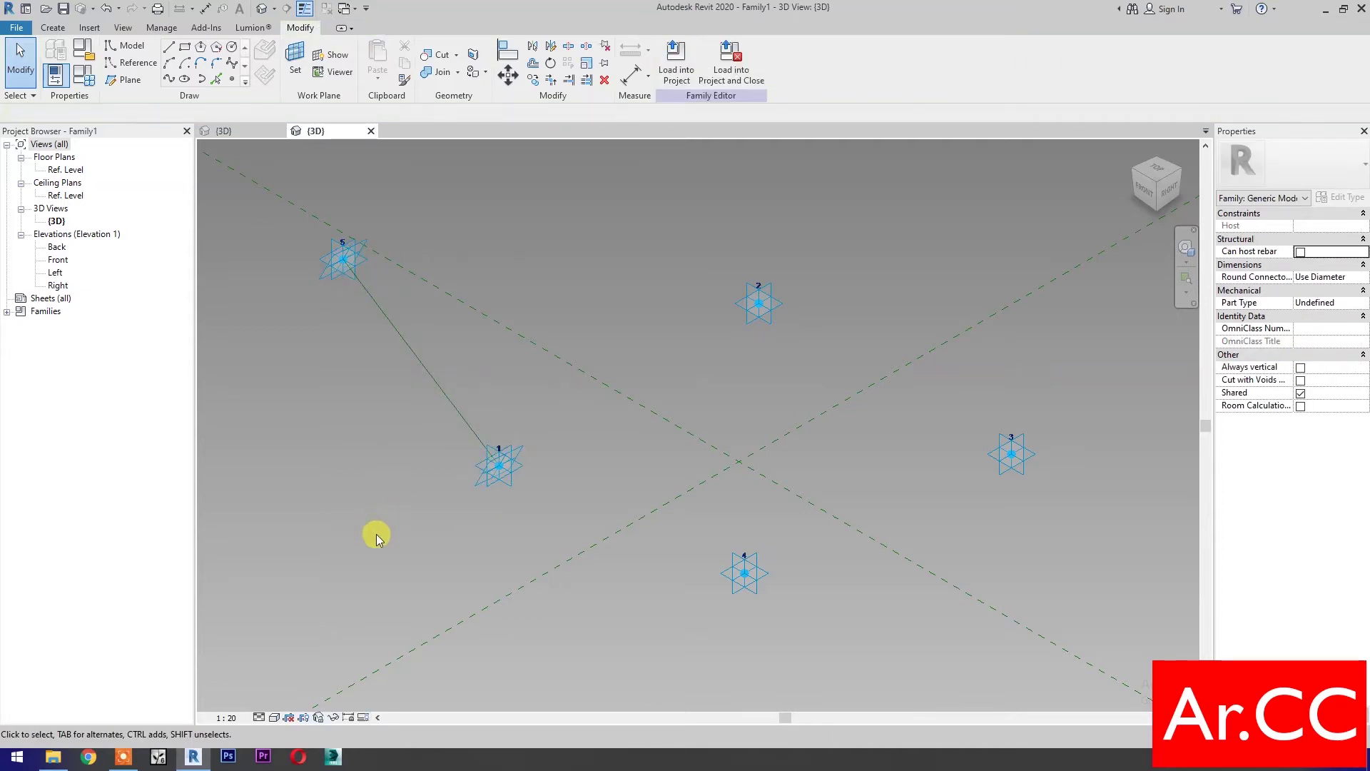
# Set the work plane to the new reference line.
pyautogui.click(294, 58)
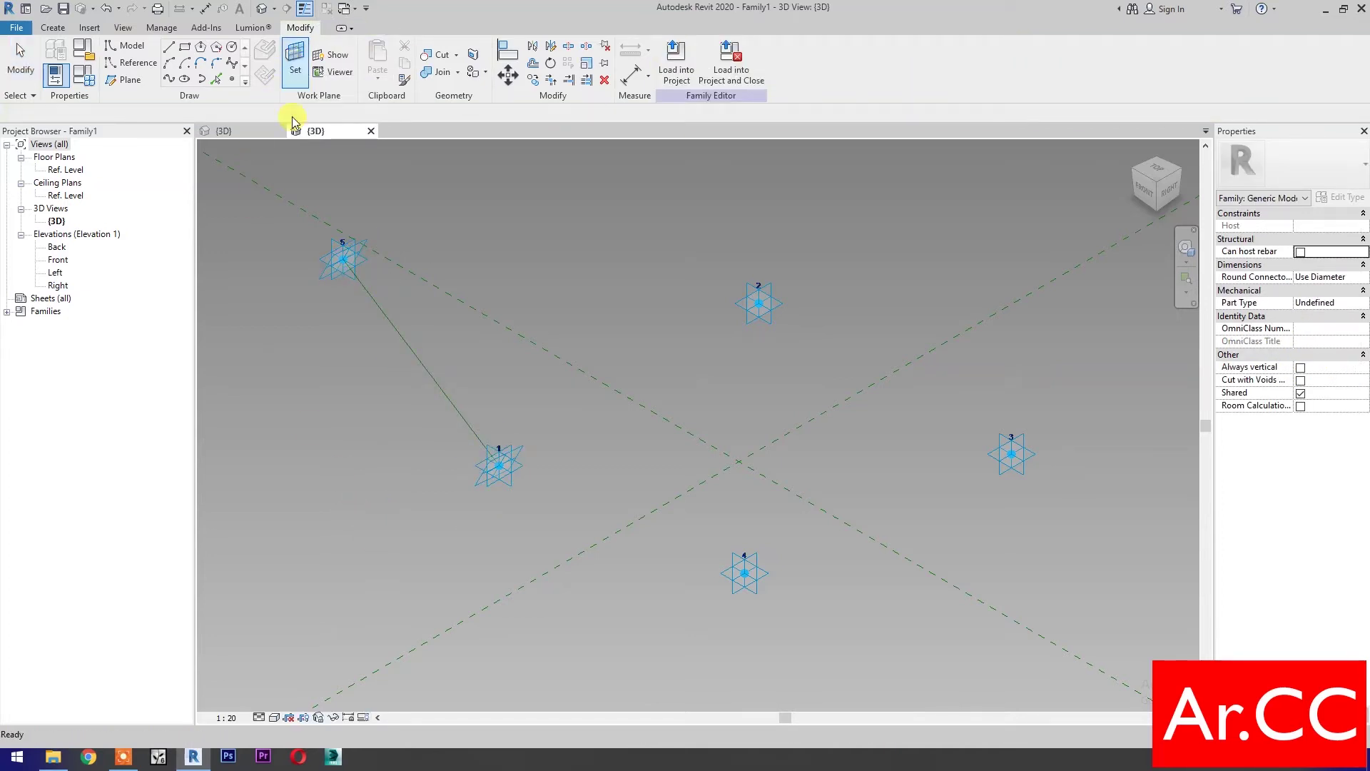
pyautogui.click(392, 323)
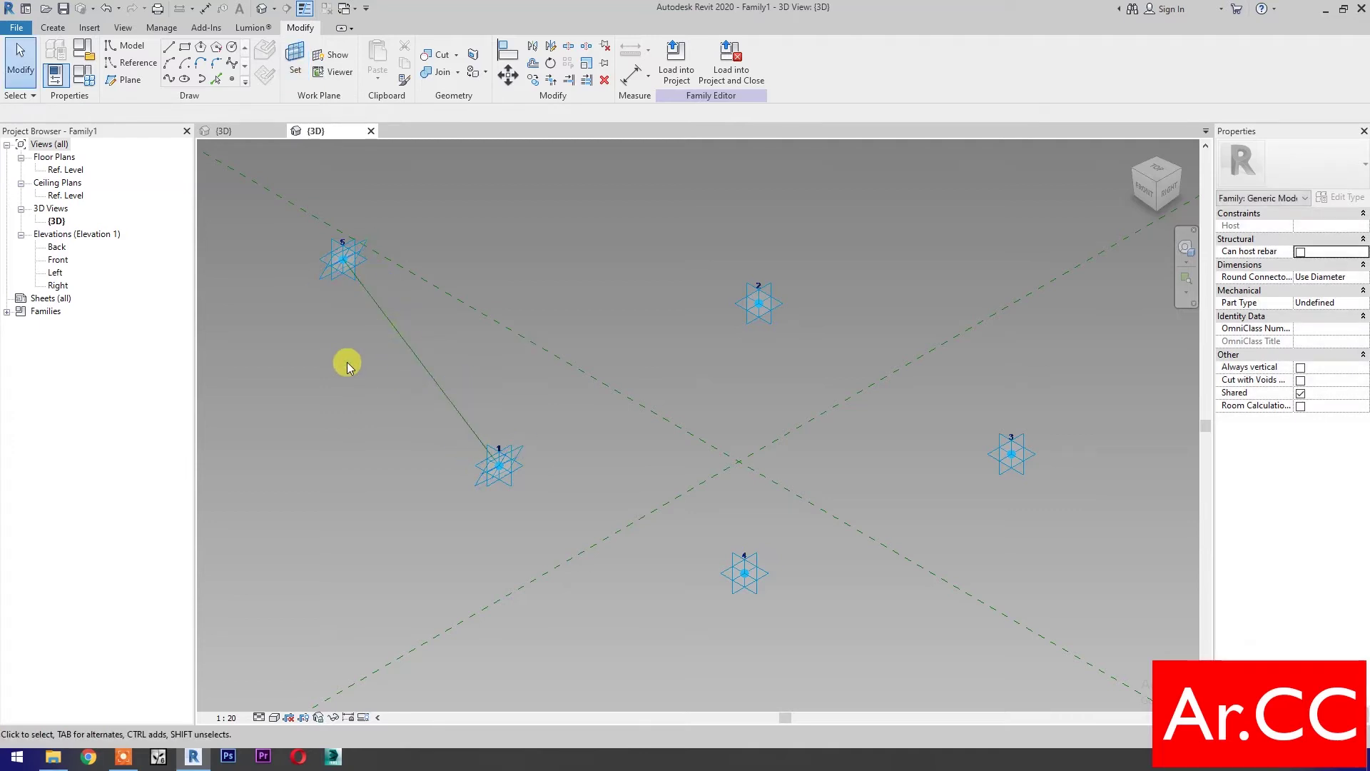
pyautogui.click(52, 27)
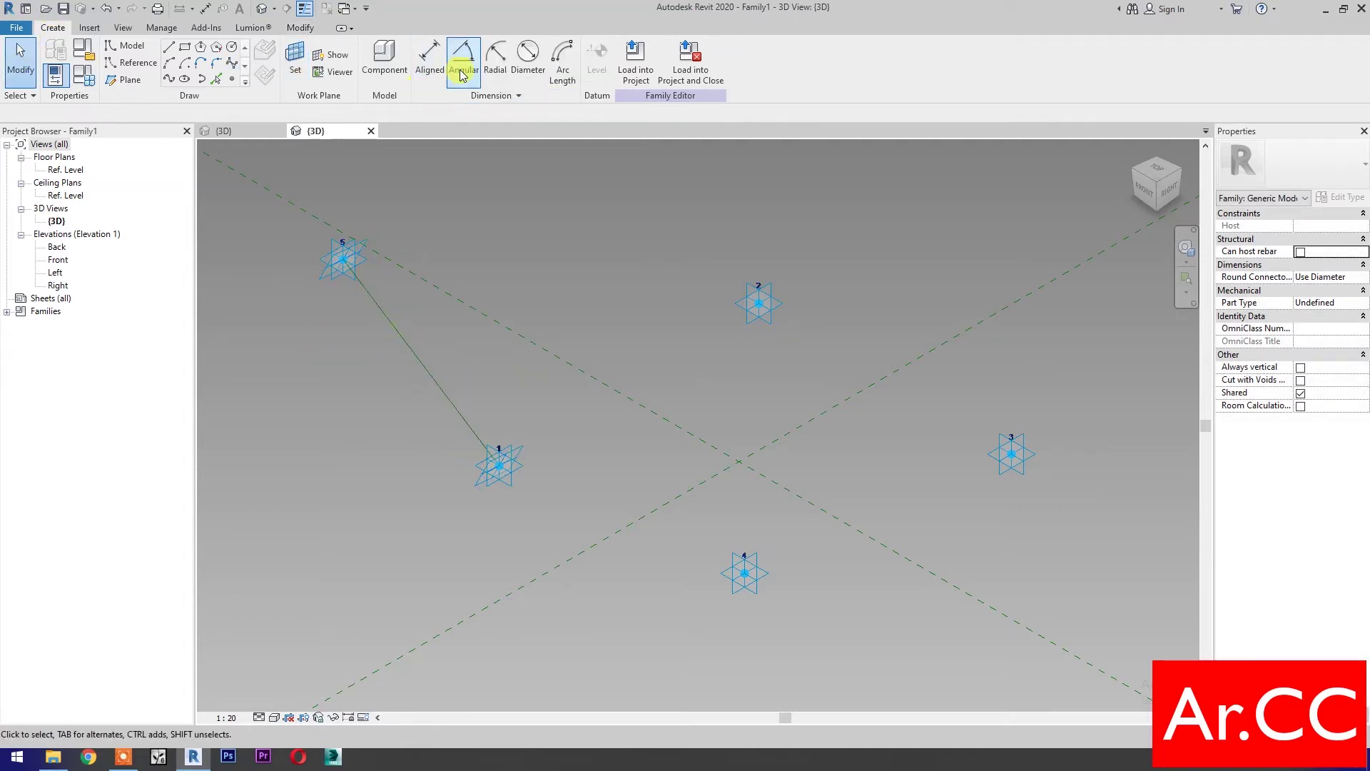
# Add an aligned dimension between adaptive points 5 and 1.
pyautogui.click(428, 57)
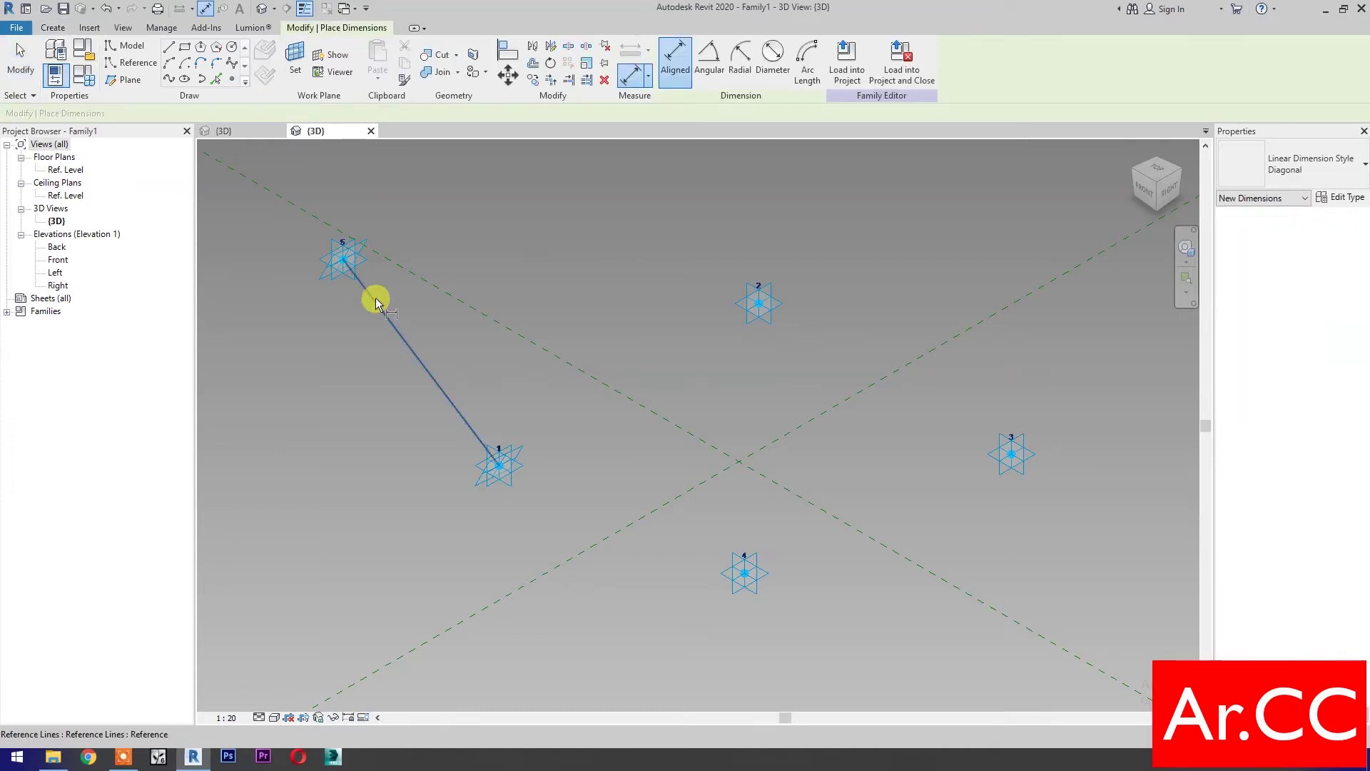
pyautogui.click(323, 274)
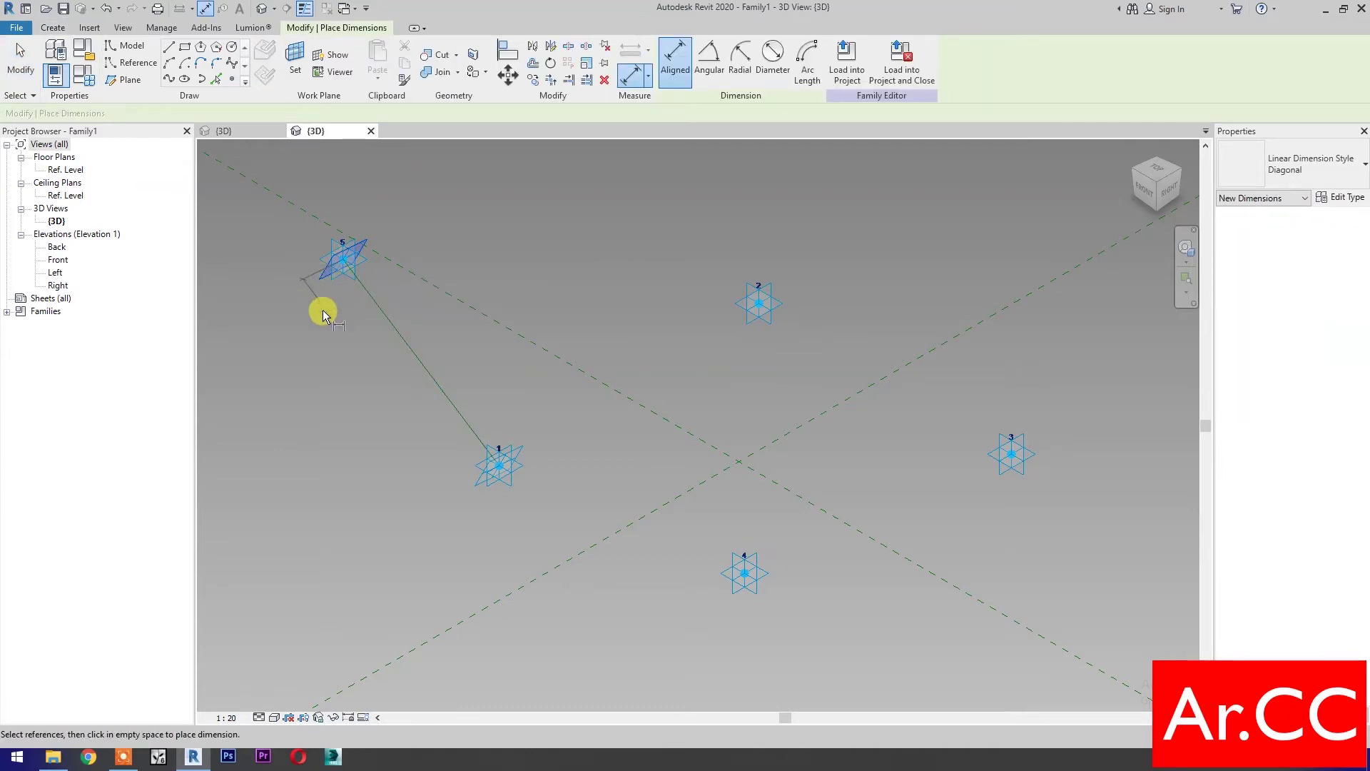
pyautogui.click(496, 468)
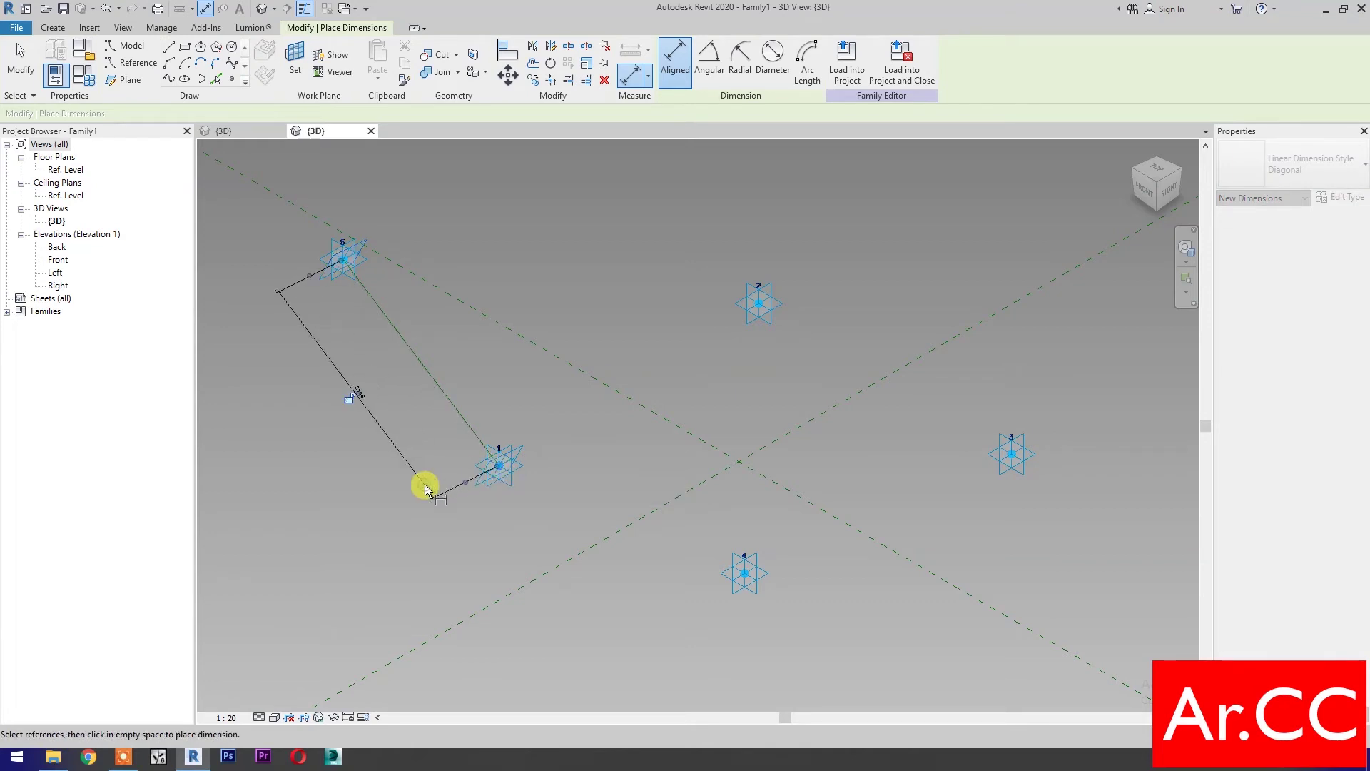
pyautogui.click(425, 486)
pyautogui.press('Escape')
pyautogui.press('Escape')
# Label the dimension with a new instance reporting parameter named Attractor Distance.
pyautogui.click(400, 451)
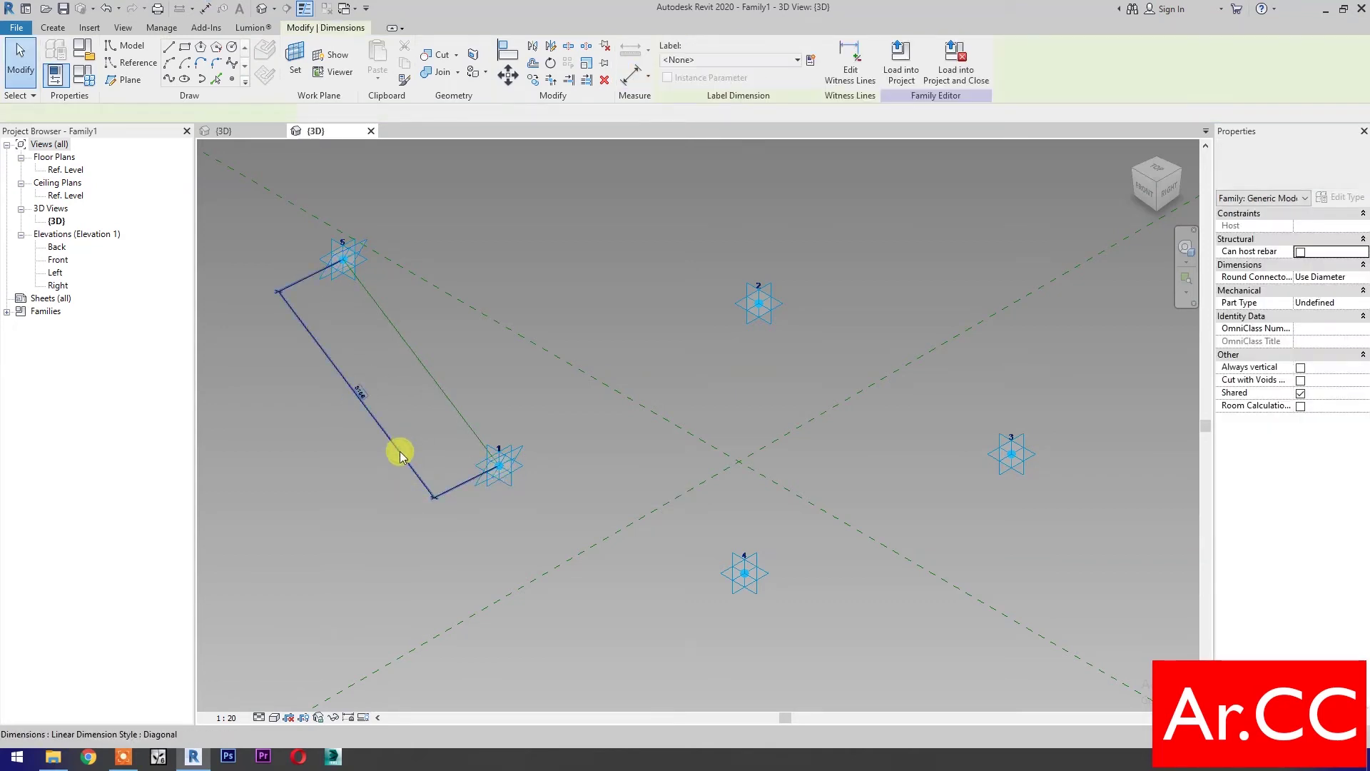
pyautogui.click(812, 60)
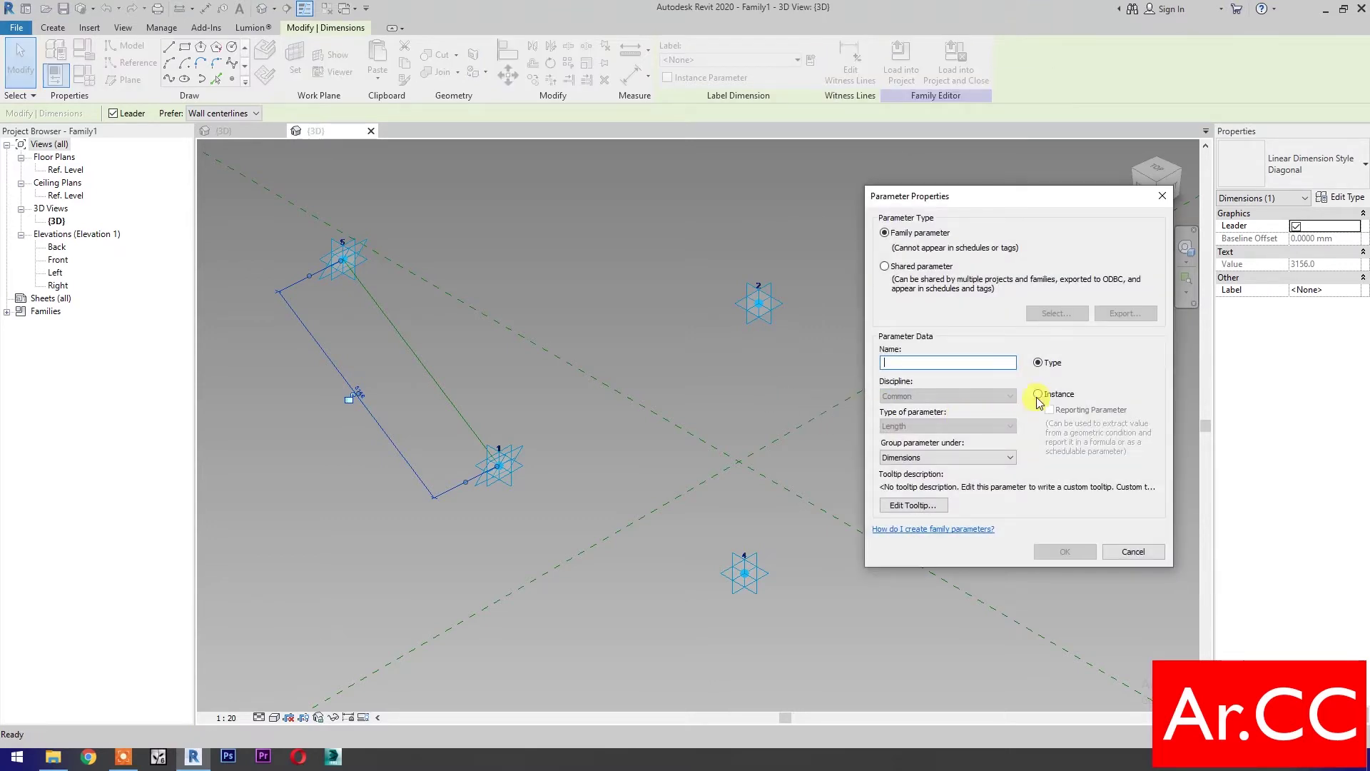
pyautogui.click(1037, 394)
pyautogui.click(946, 364)
pyautogui.write('Attractor Distance')
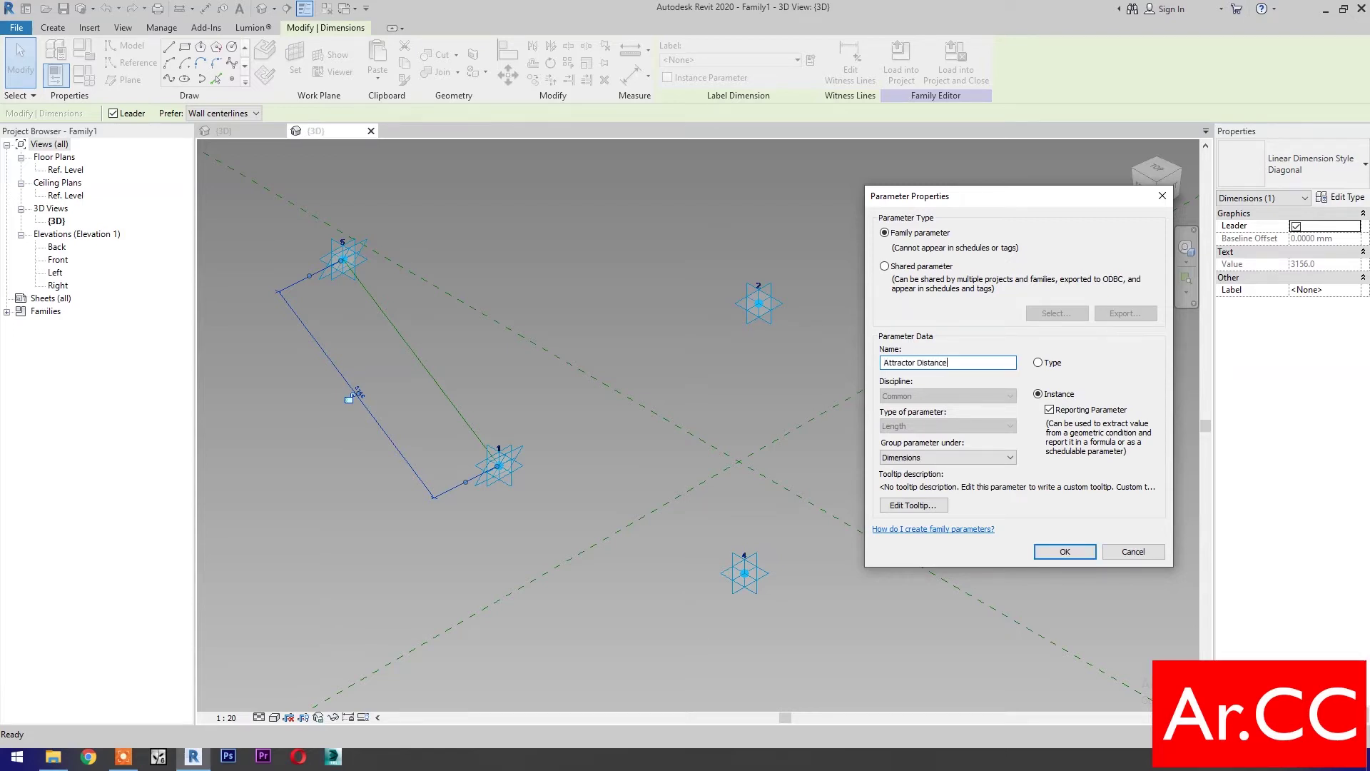
pyautogui.click(1065, 553)
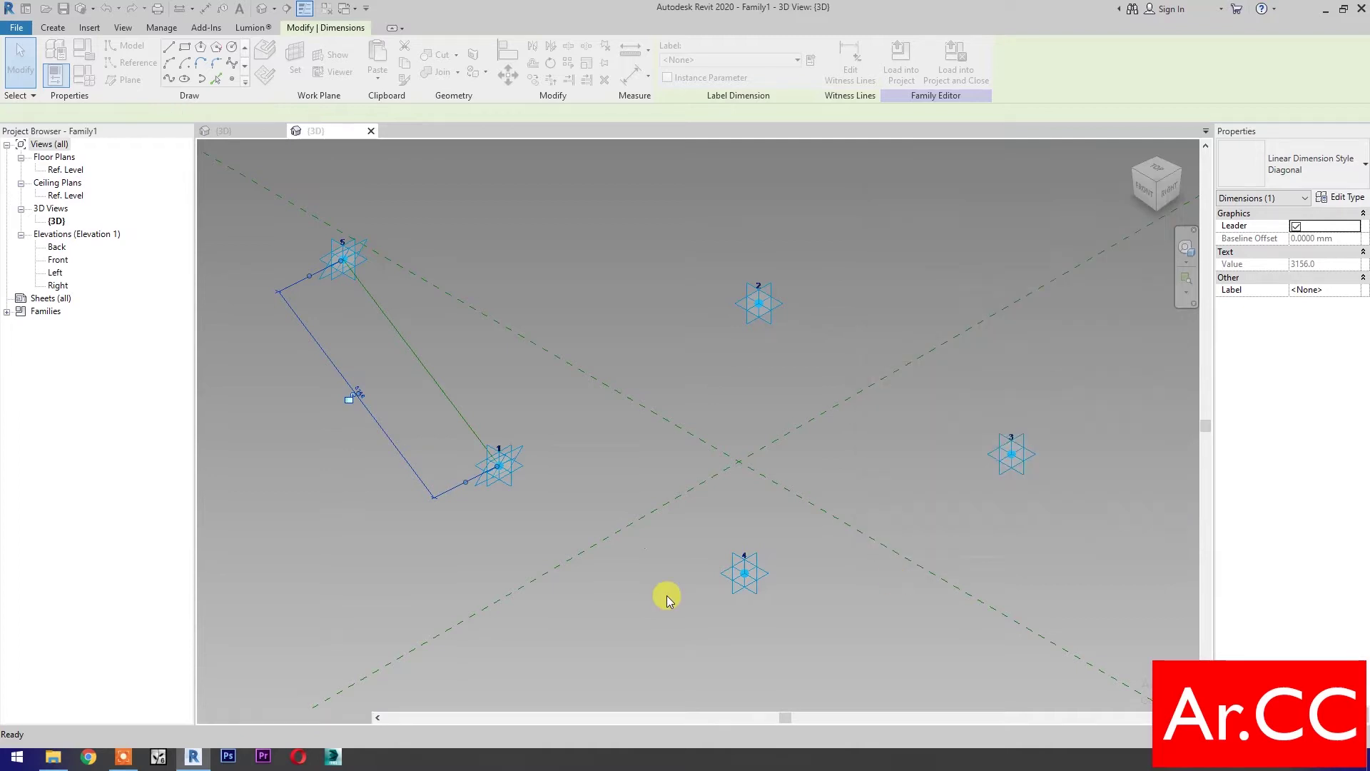
# Draw a spline through adaptive points 1 and 3 and make it a reference line.
pyautogui.click(613, 594)
pyautogui.click(512, 488)
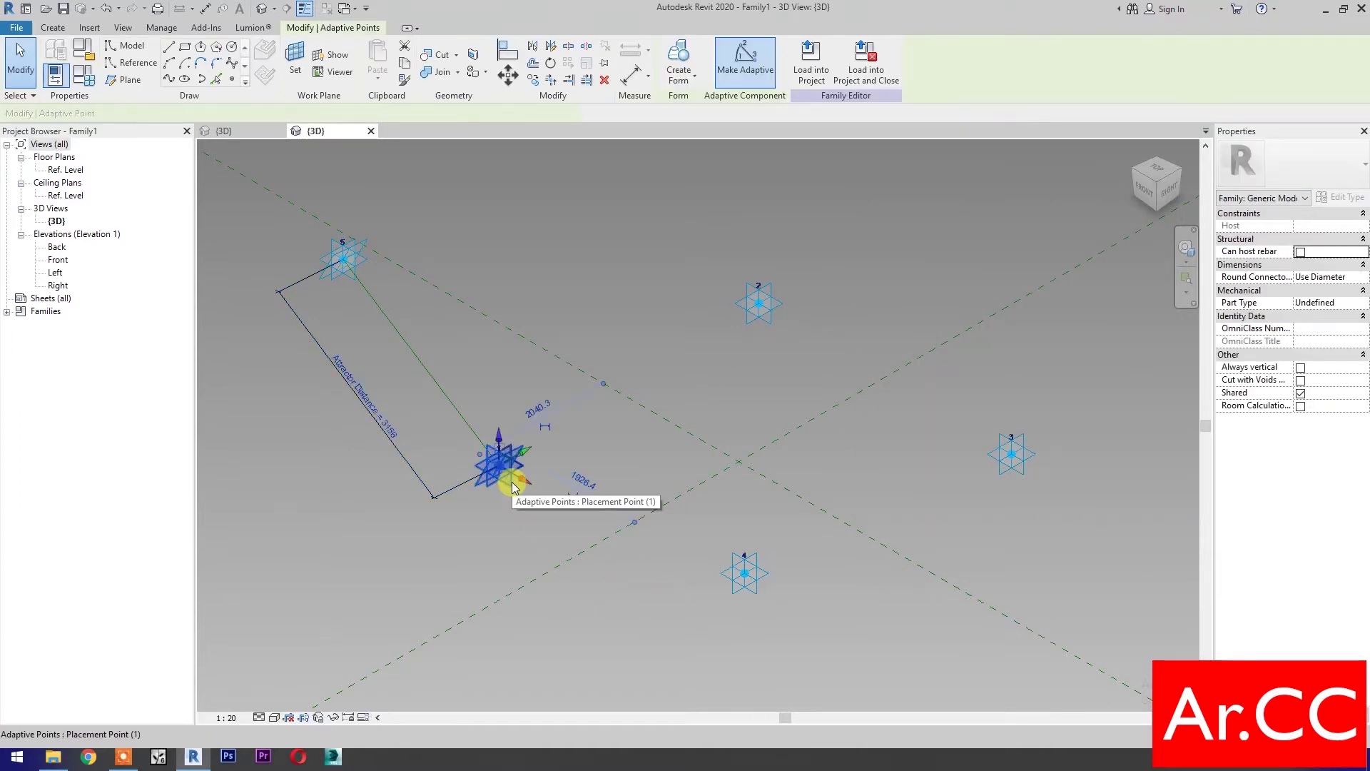
pyautogui.keyDown('ctrl'); pyautogui.click(1006, 498); pyautogui.keyUp('ctrl')
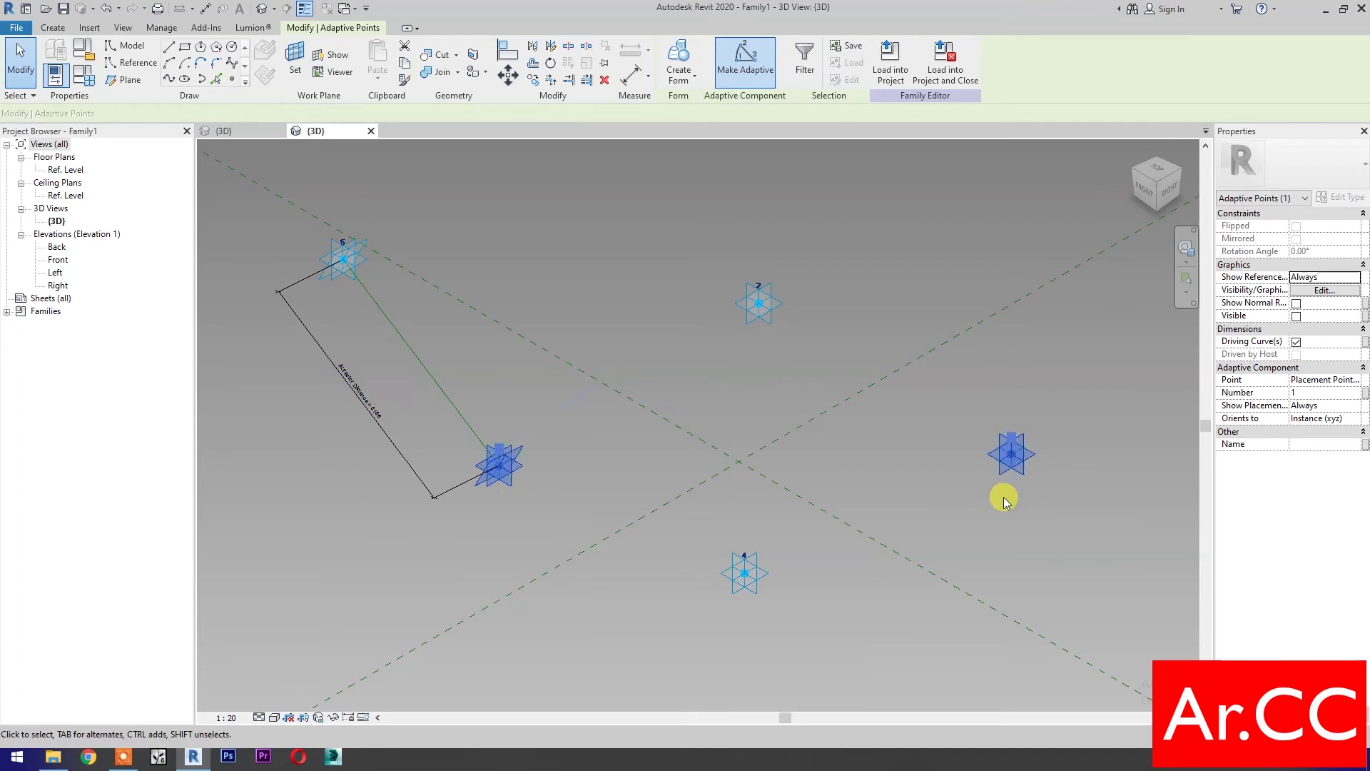
pyautogui.click(171, 83)
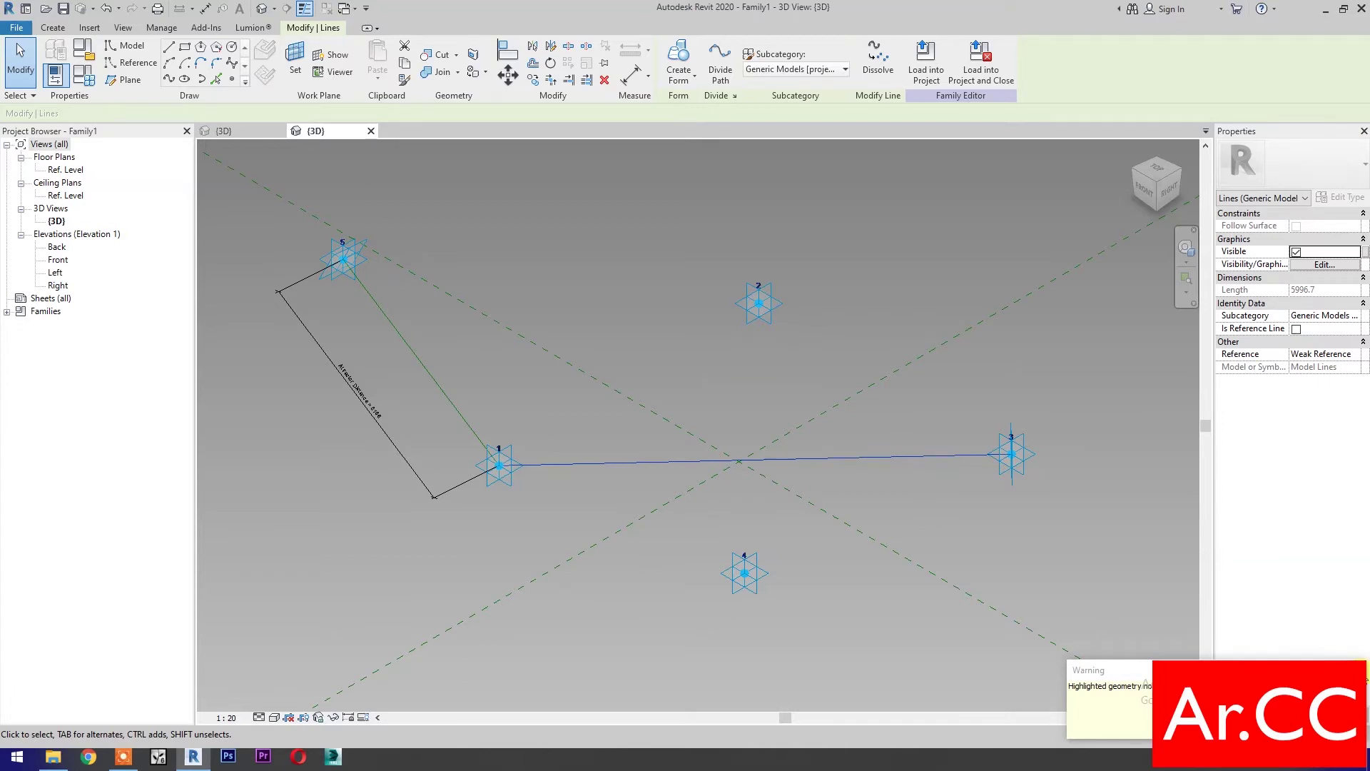
pyautogui.press('Escape')
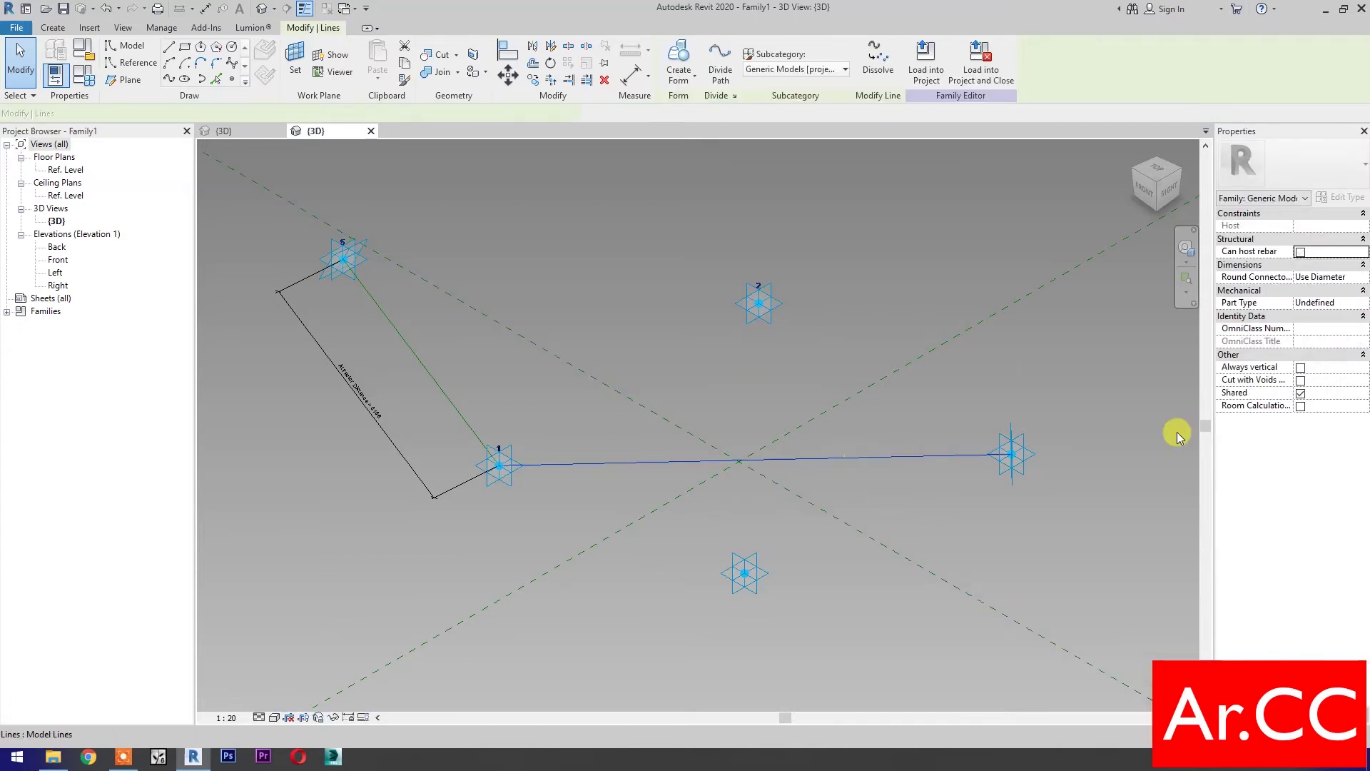
pyautogui.click(879, 457)
pyautogui.click(1298, 332)
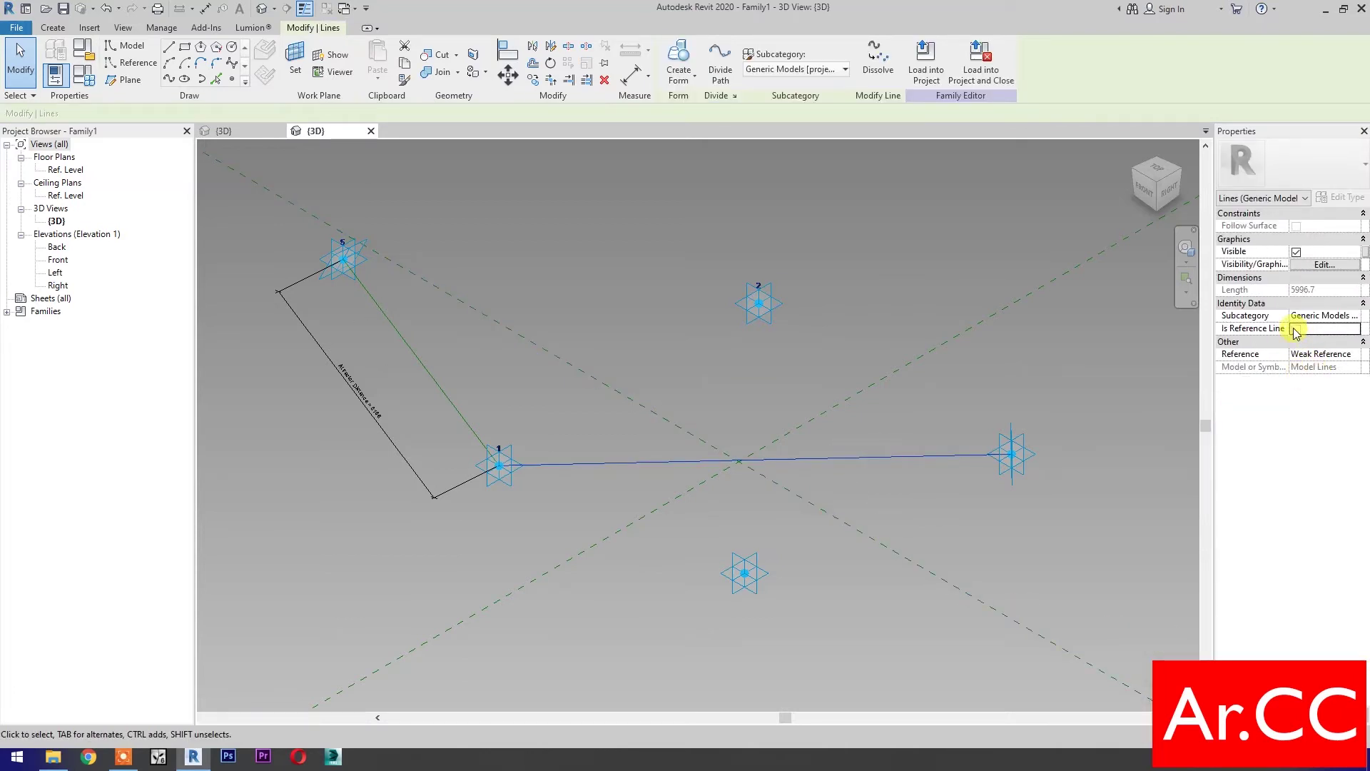
pyautogui.click(678, 556)
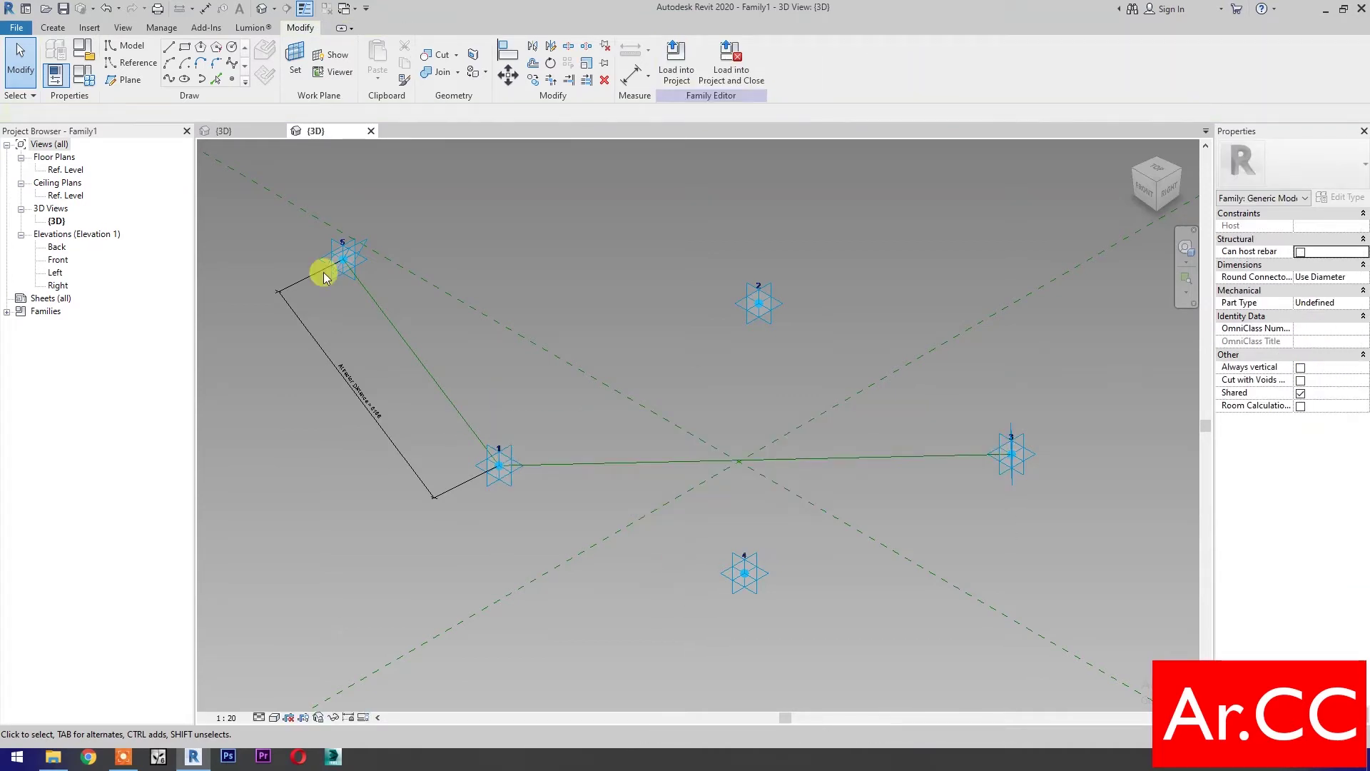
# Place a reference point at the midpoint of the new line.
pyautogui.click(233, 78)
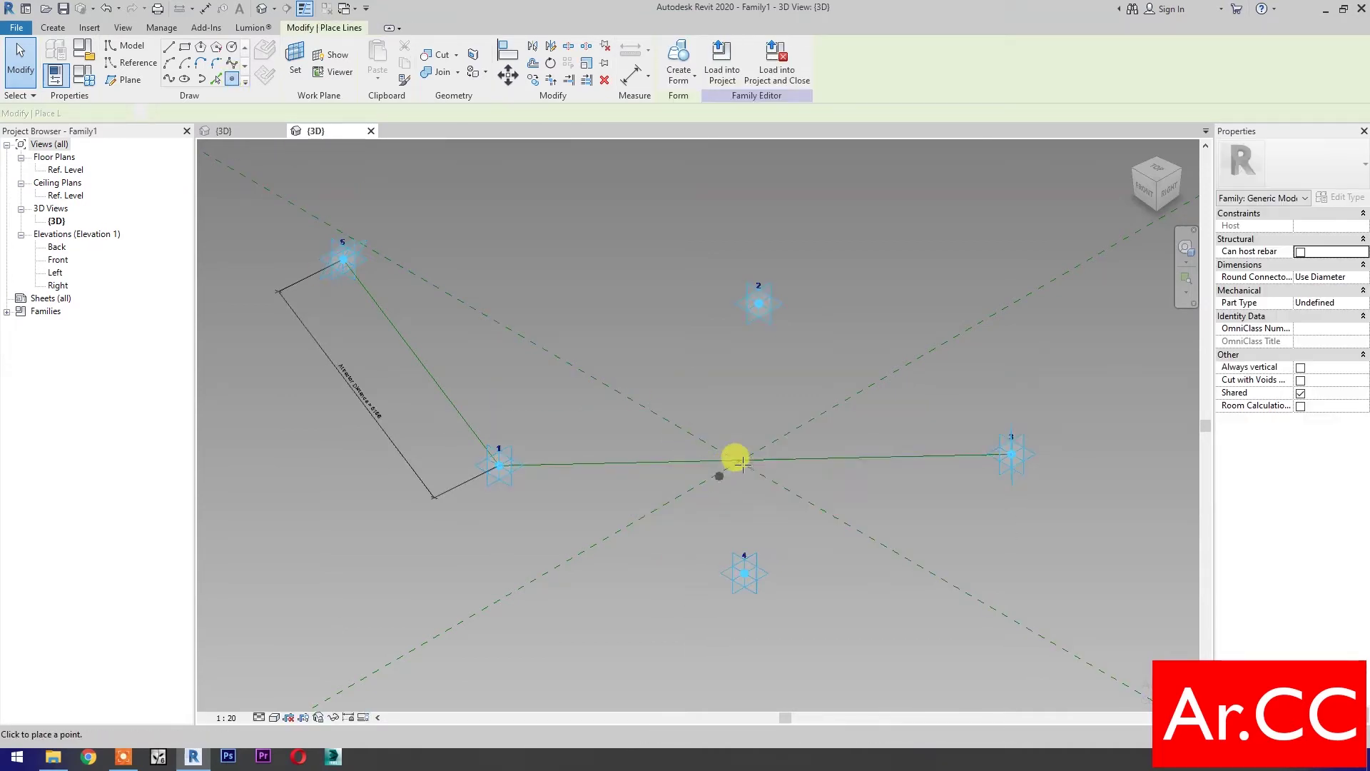
pyautogui.click(755, 459)
pyautogui.press('Escape')
pyautogui.press('Escape')
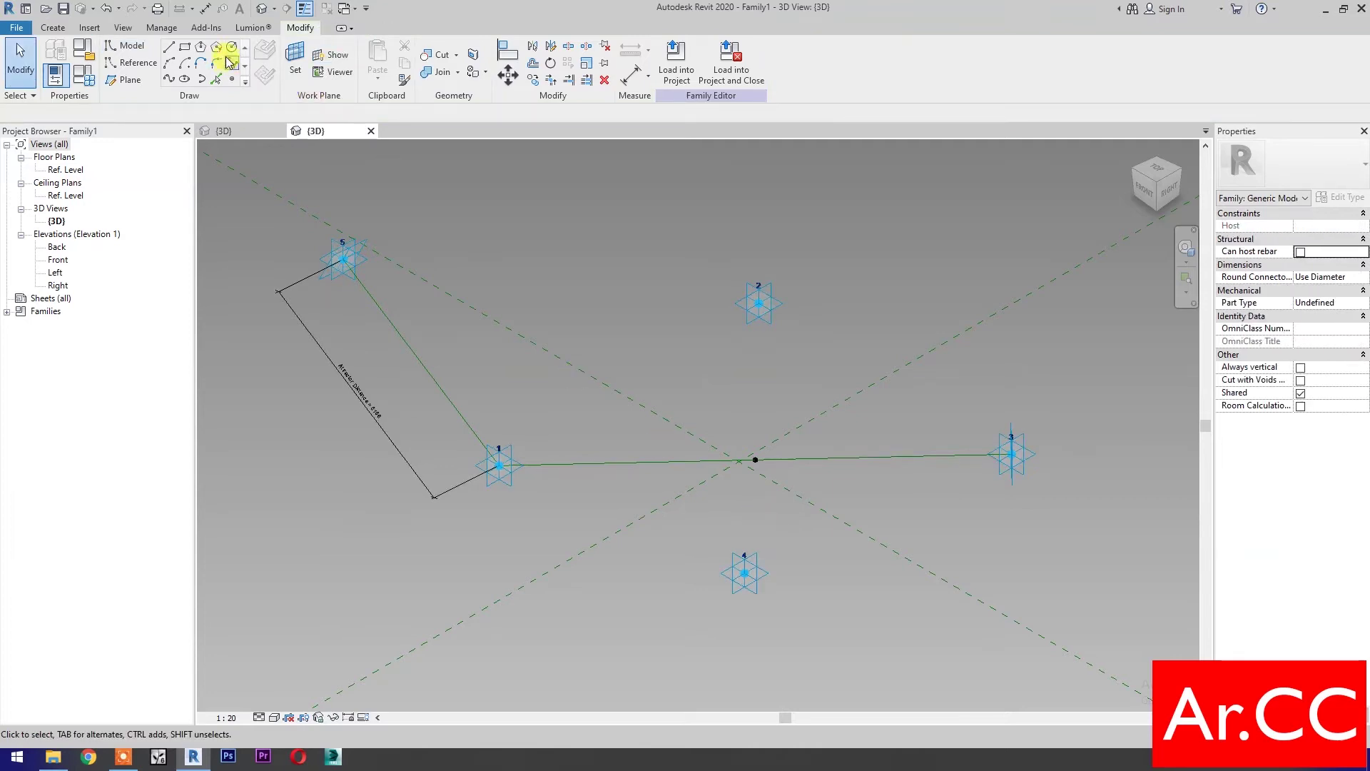
# Draw a 900-radius circle centred on the midpoint and make it a reference line.
pyautogui.click(232, 49)
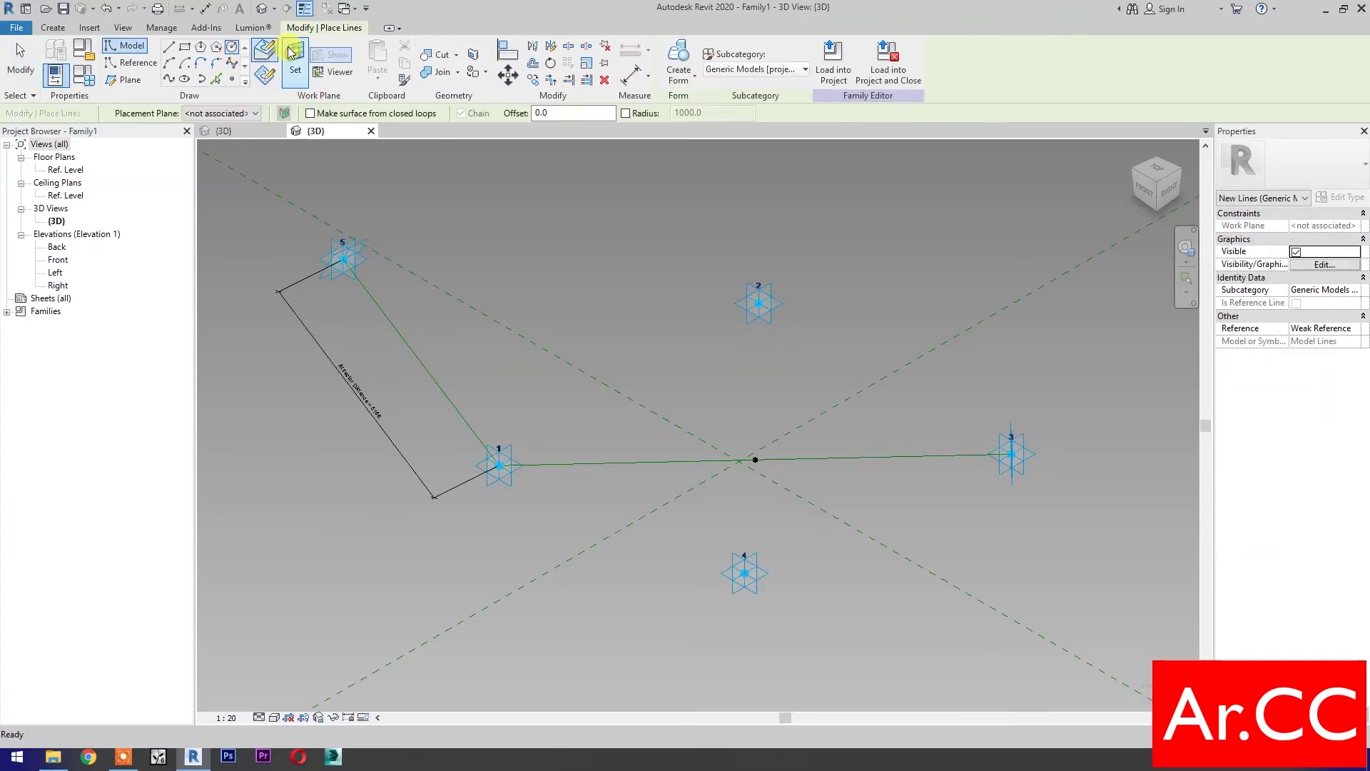
pyautogui.press('Escape')
pyautogui.press('Escape')
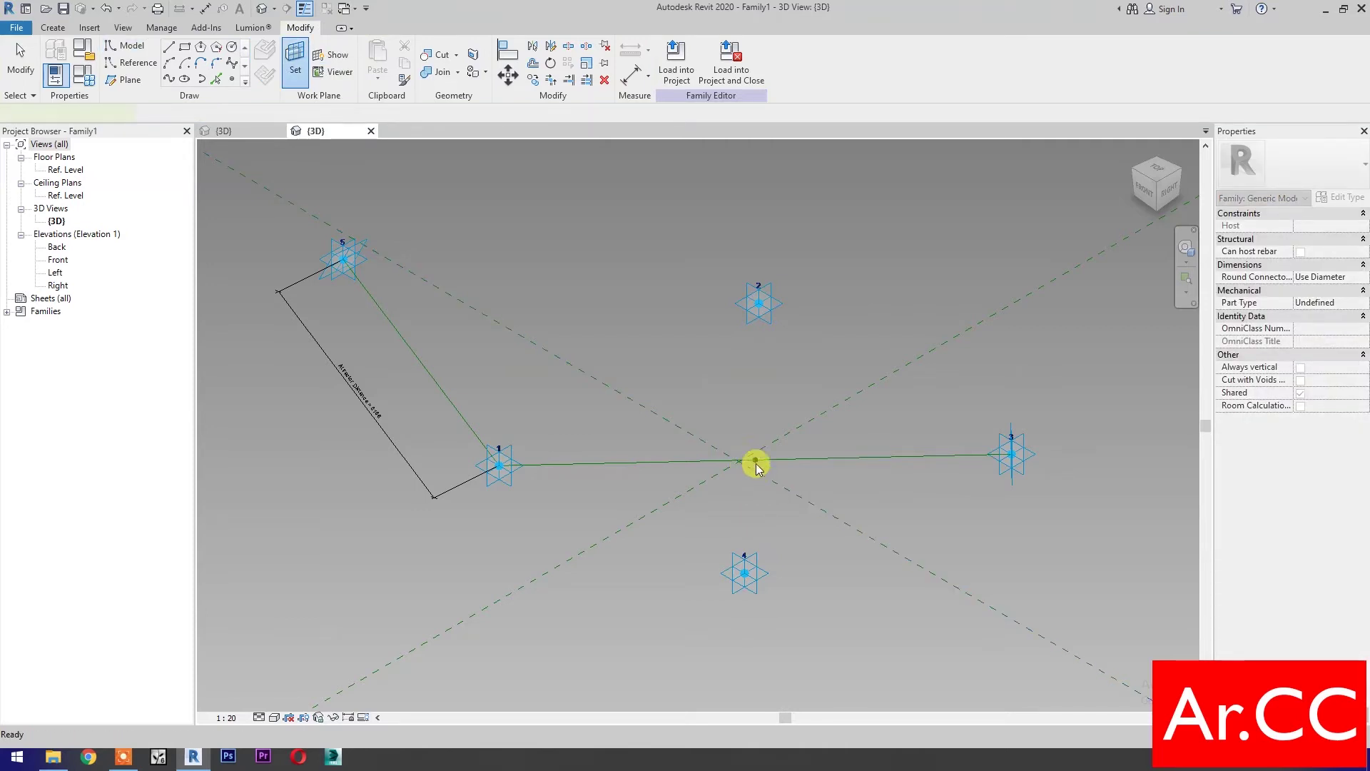
pyautogui.press('Return')
pyautogui.click(754, 459)
pyautogui.click(821, 476)
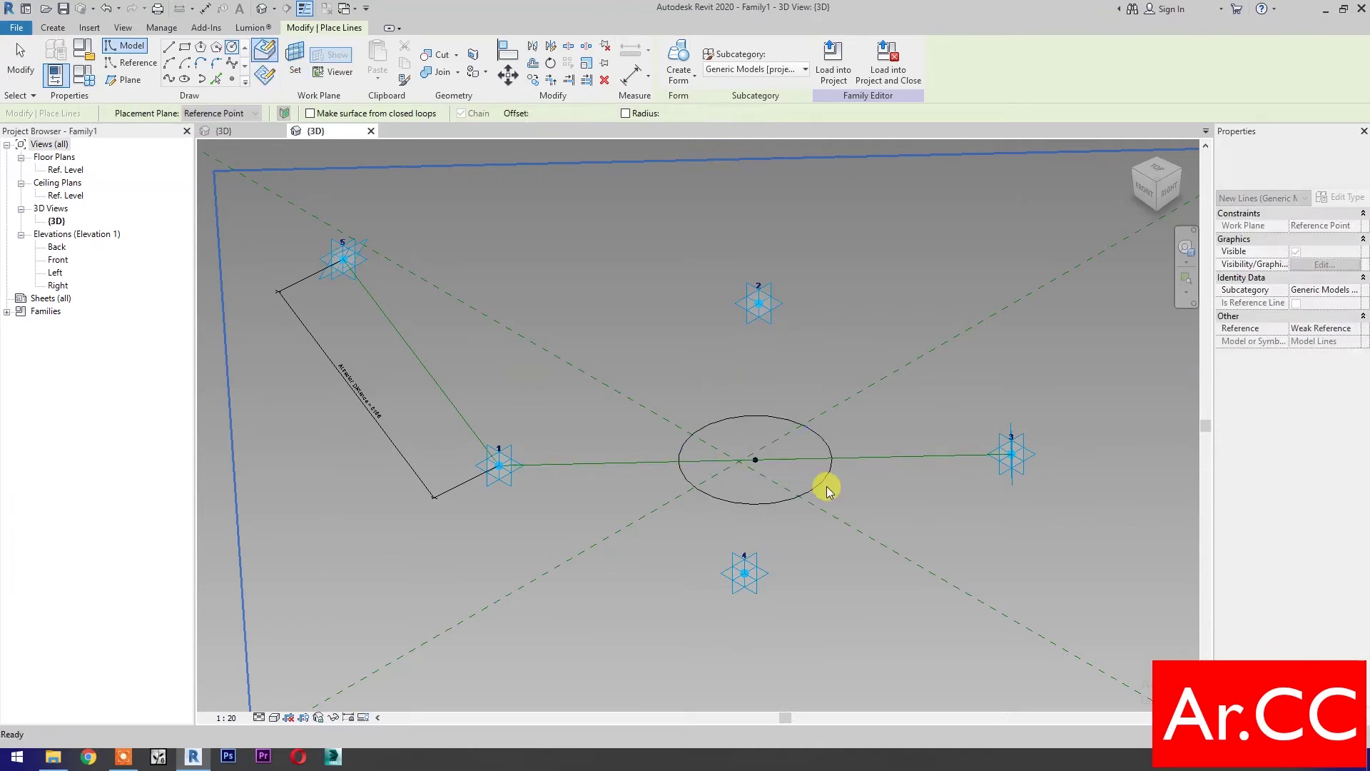
pyautogui.press('Escape')
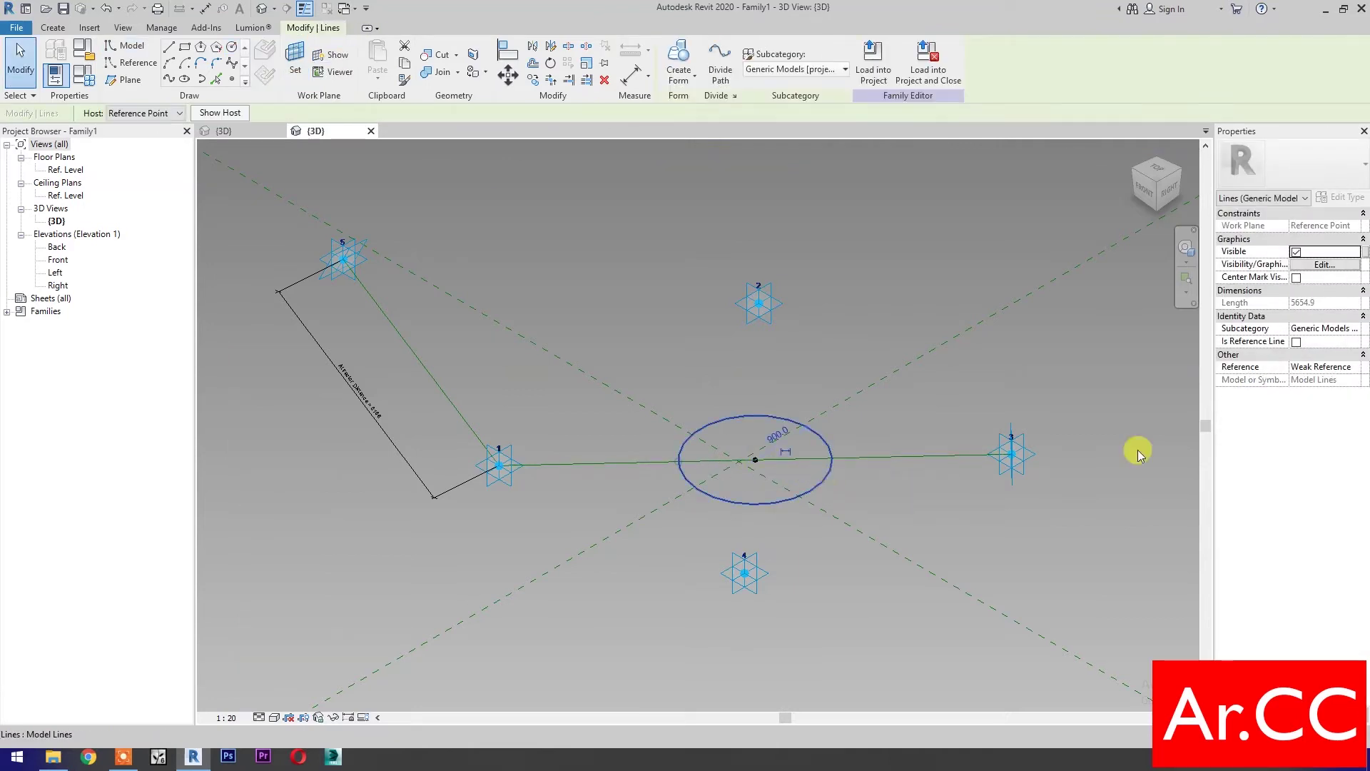
pyautogui.click(1296, 342)
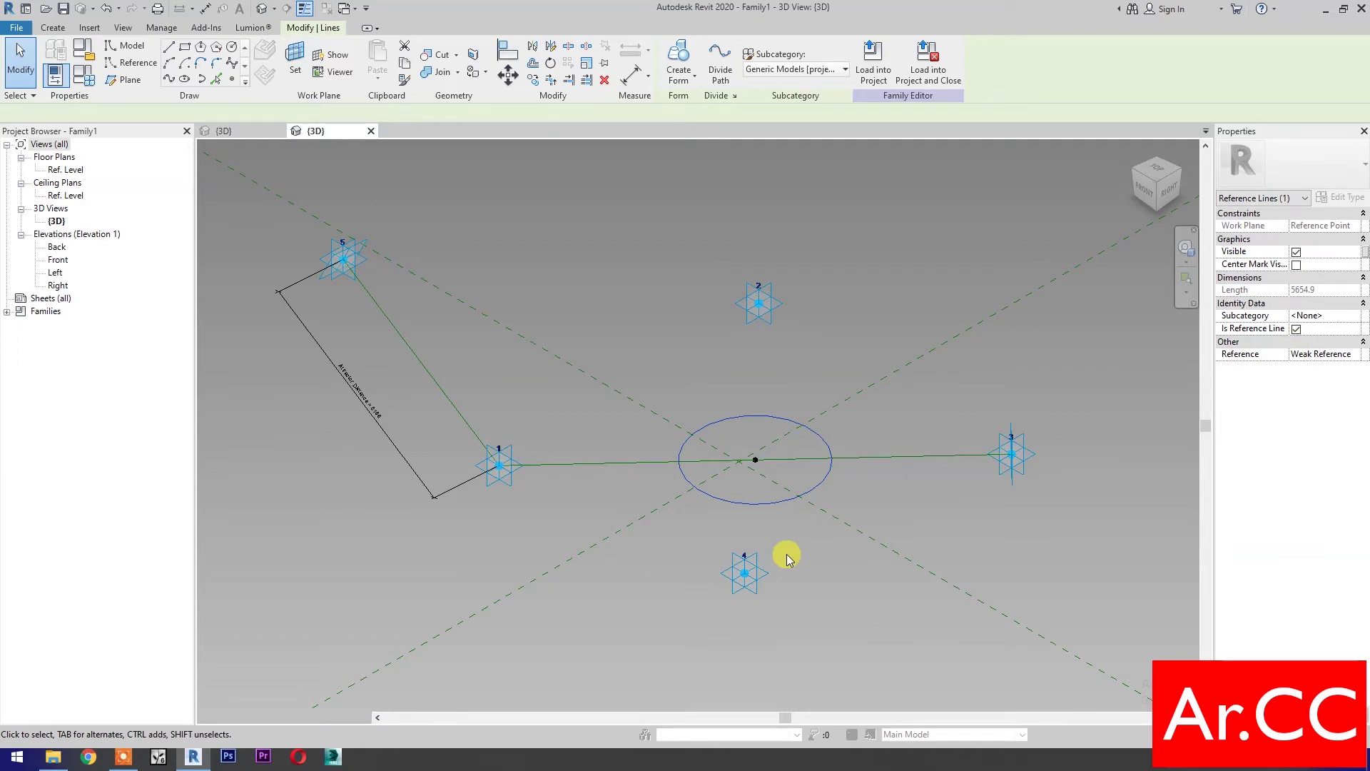
# Add a diameter dimension across the reference circle.
pyautogui.click(52, 27)
pyautogui.click(530, 71)
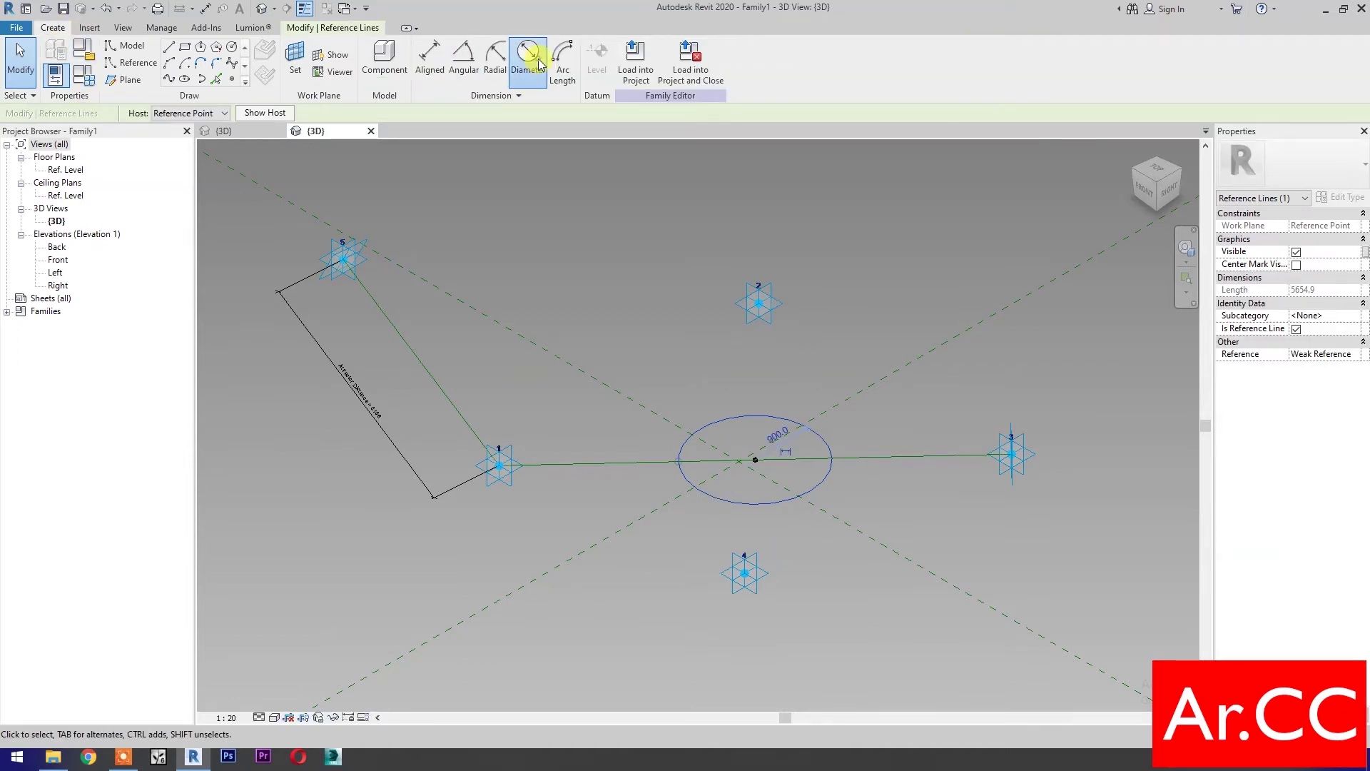
pyautogui.click(822, 487)
pyautogui.click(777, 526)
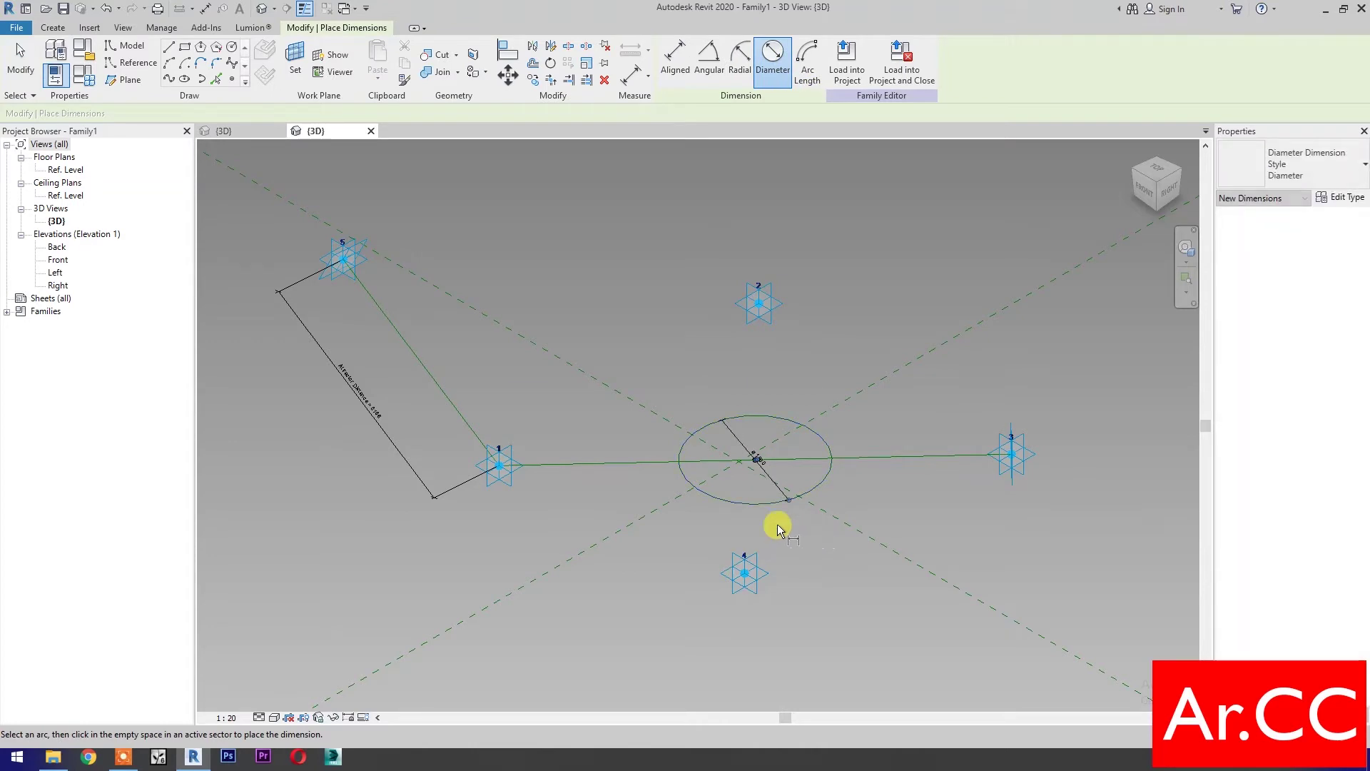
pyautogui.press('Escape')
pyautogui.press('Escape')
# Label the diameter dimension with a new instance parameter named Diameter.
pyautogui.click(774, 487)
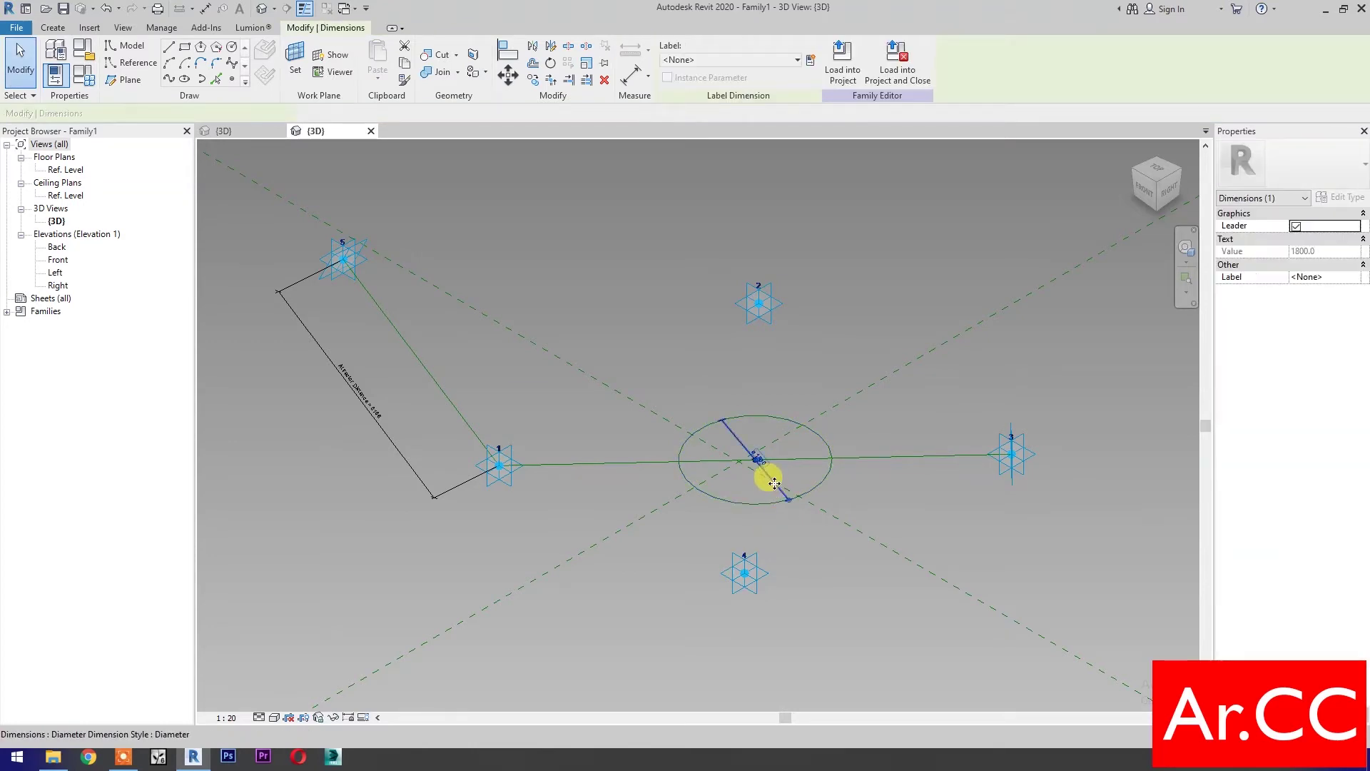
pyautogui.click(810, 62)
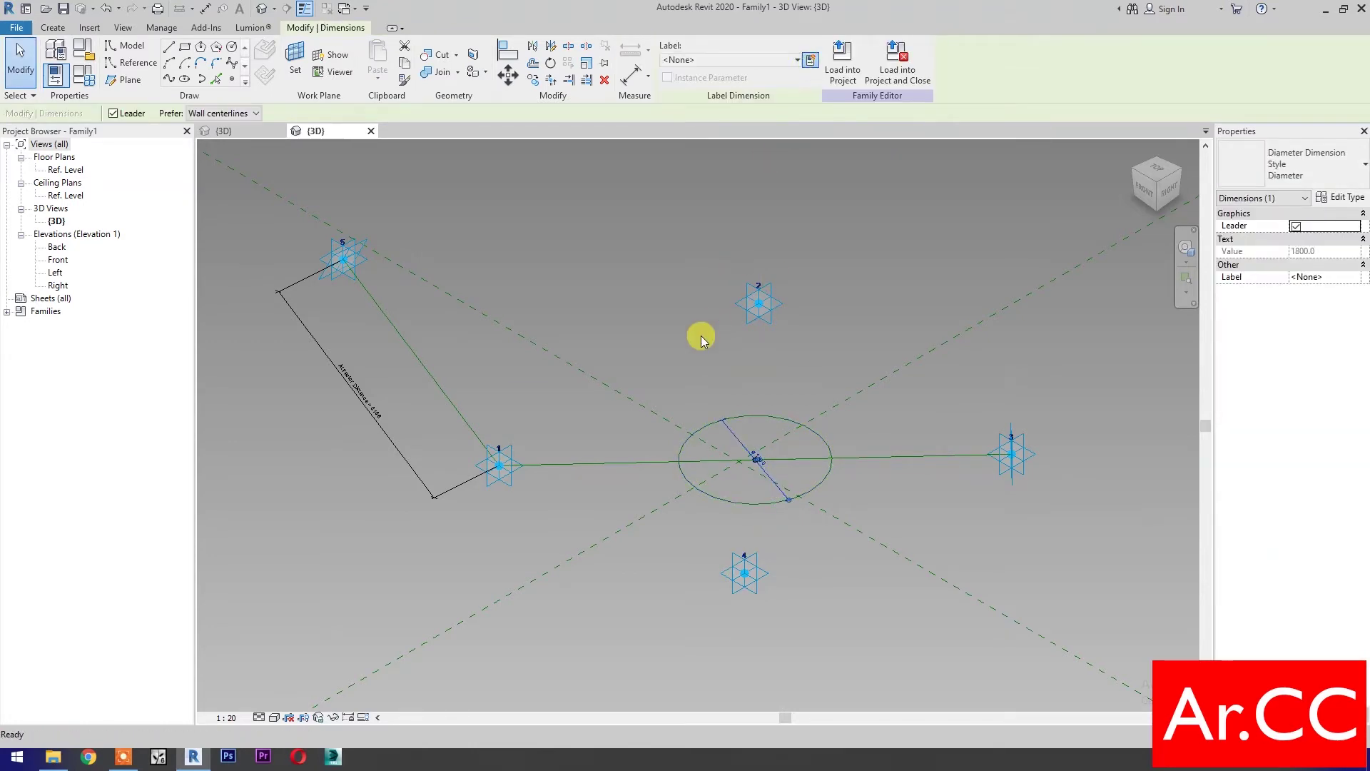
pyautogui.click(1039, 394)
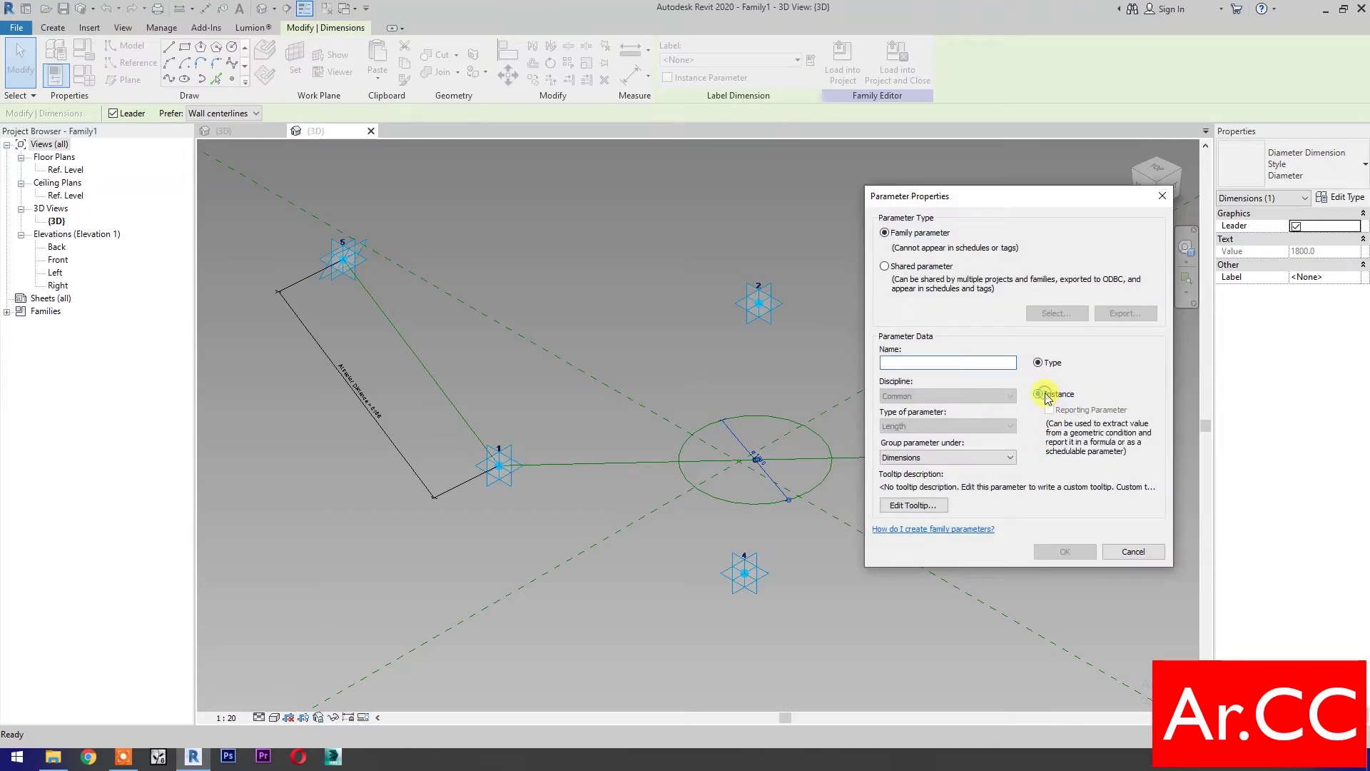
pyautogui.click(934, 363)
pyautogui.write('Diameter')
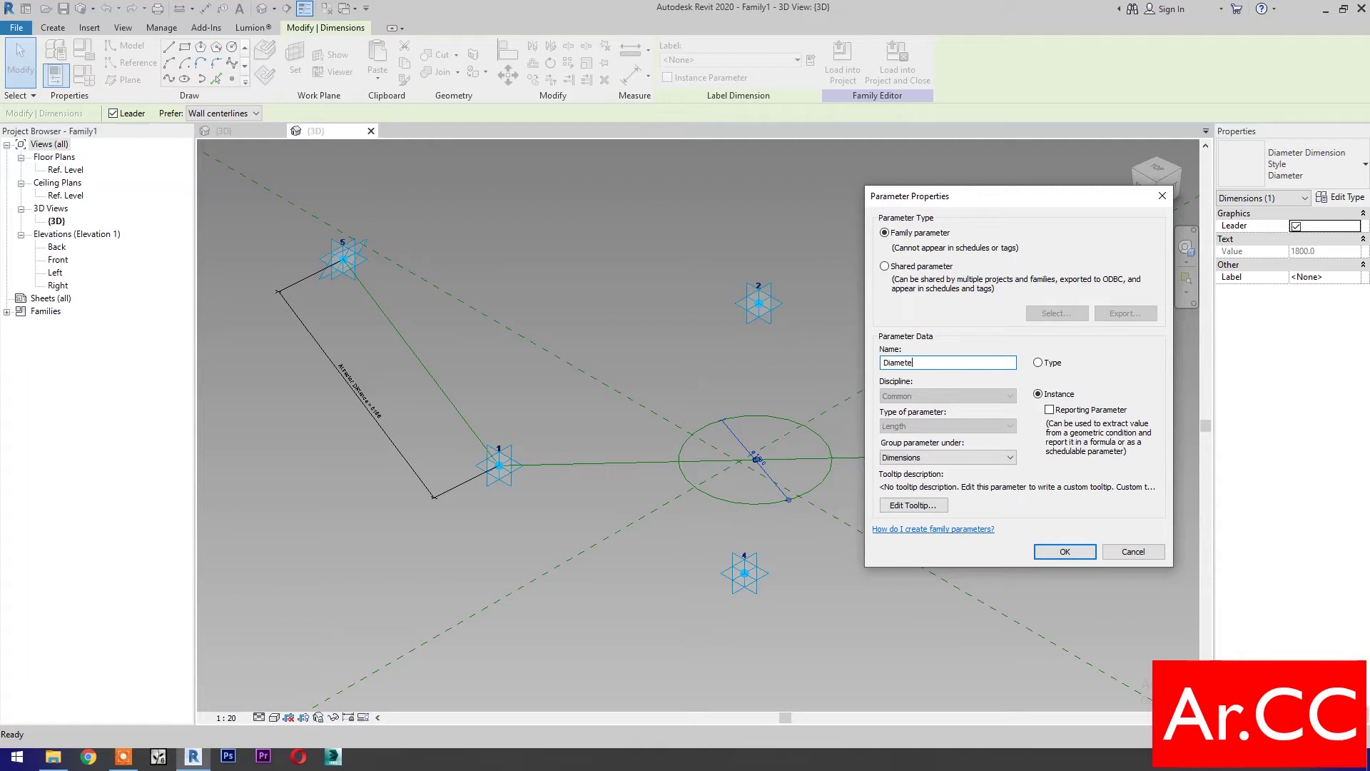
pyautogui.click(1062, 552)
# Extrude the circular reference line into a solid cylinder form.
pyautogui.click(819, 486)
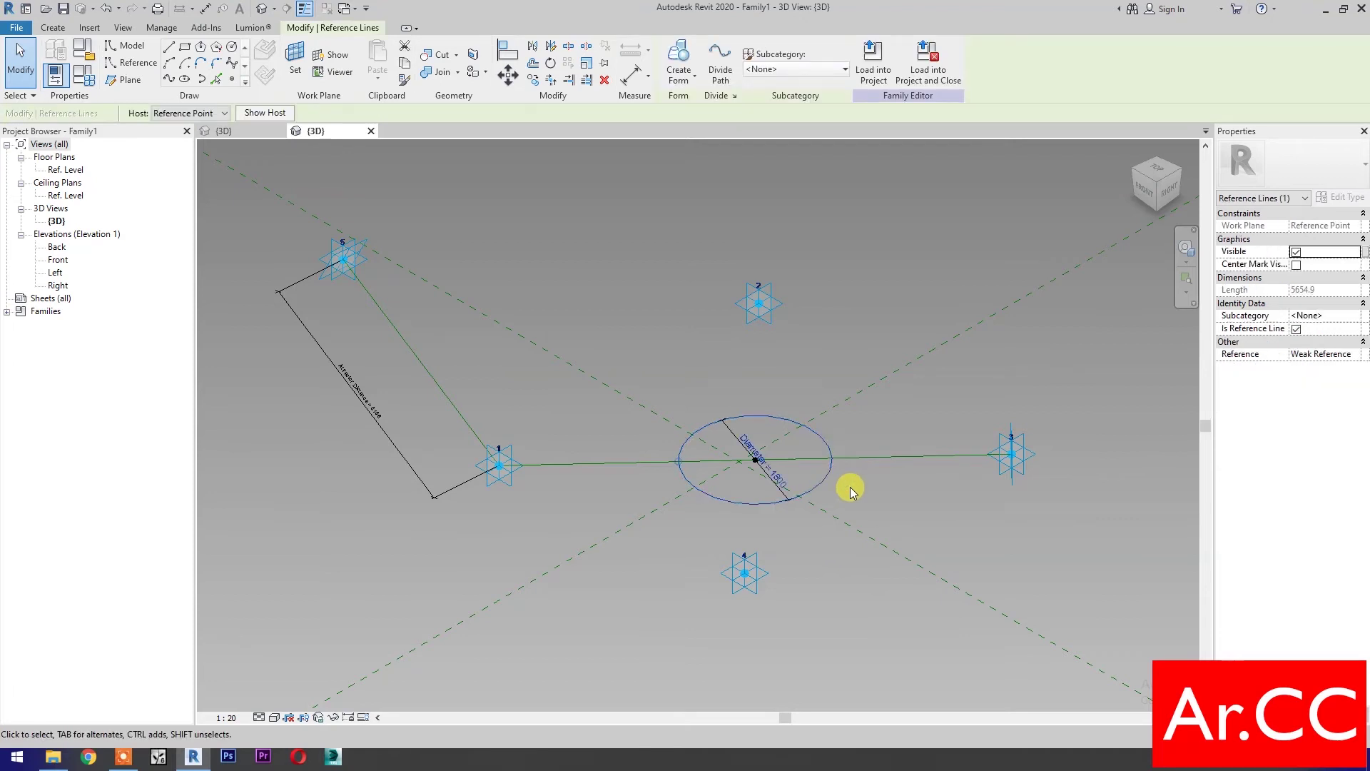
pyautogui.click(682, 61)
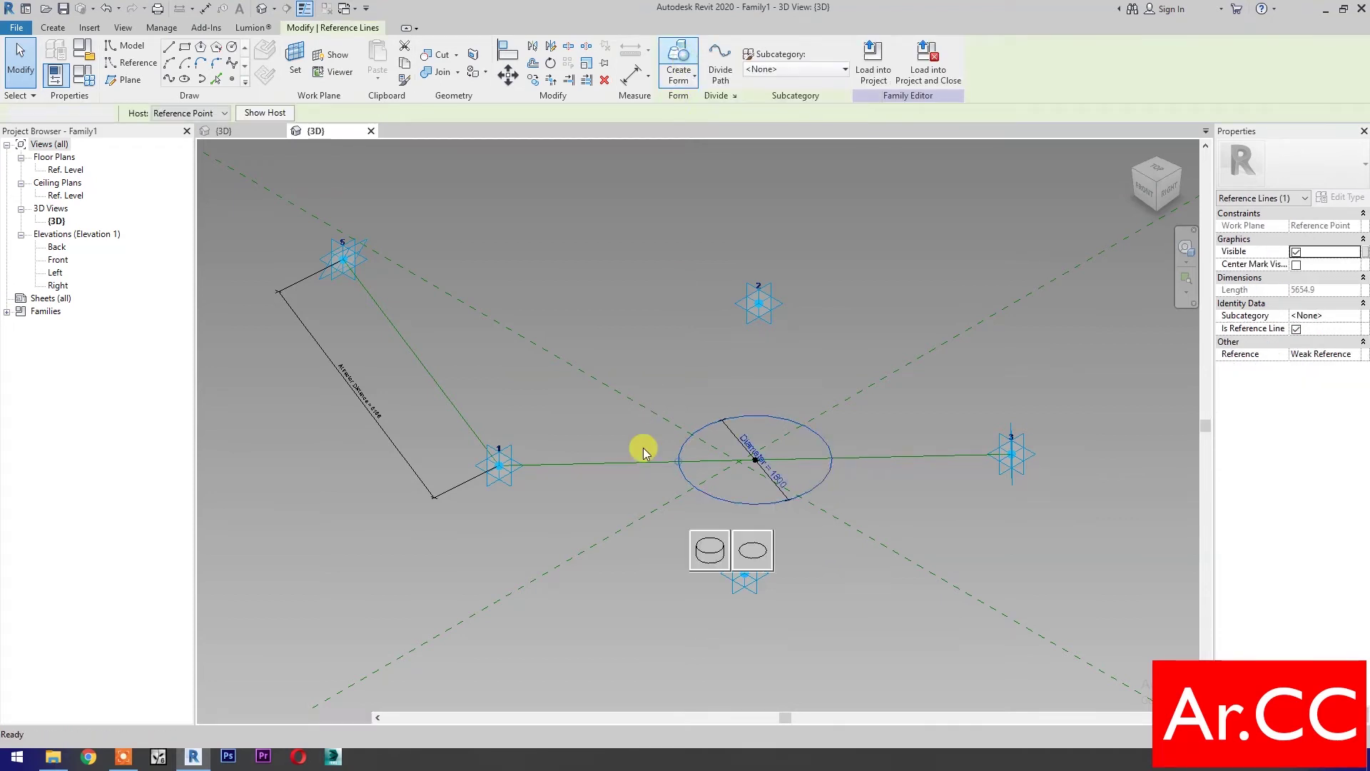
pyautogui.click(716, 556)
pyautogui.click(713, 544)
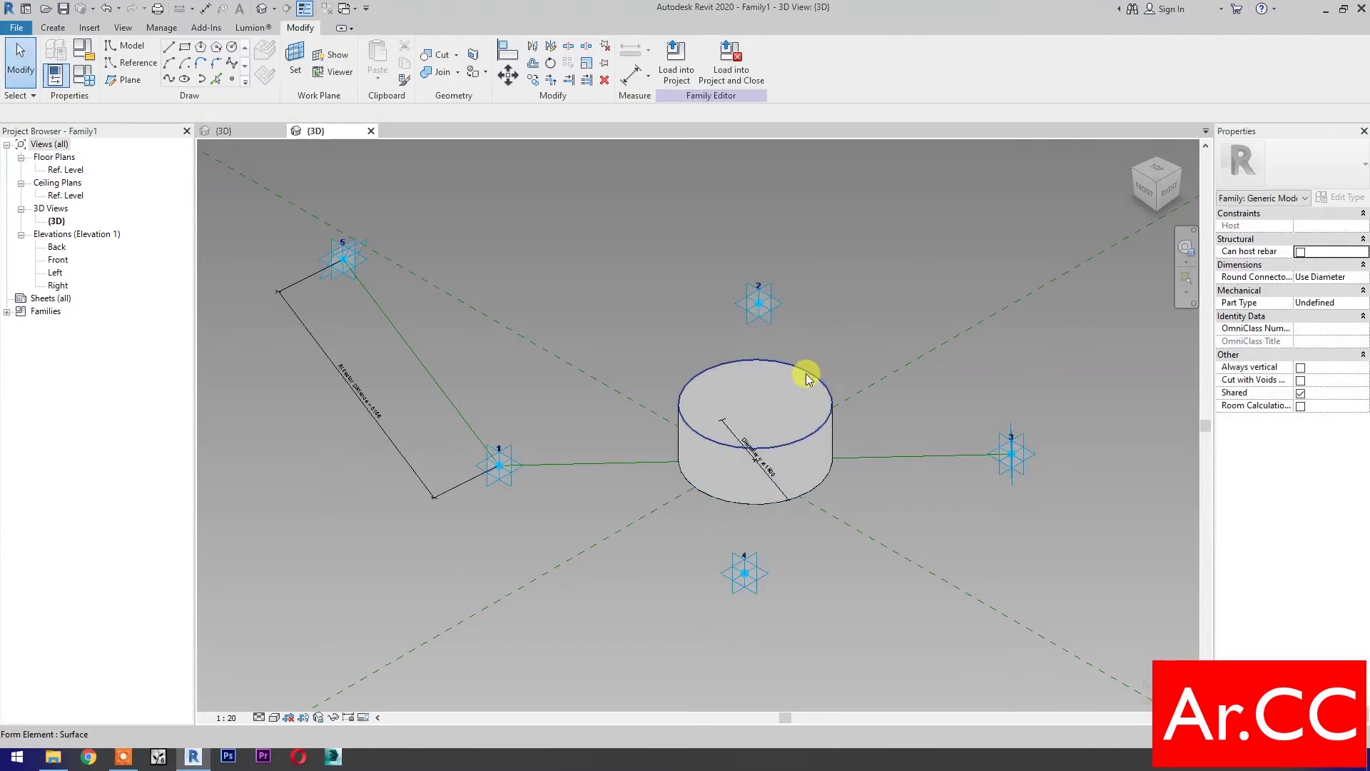
# Drive the cylinder top face's Positive Offset with a new instance parameter named Thickness.
pyautogui.click(807, 377)
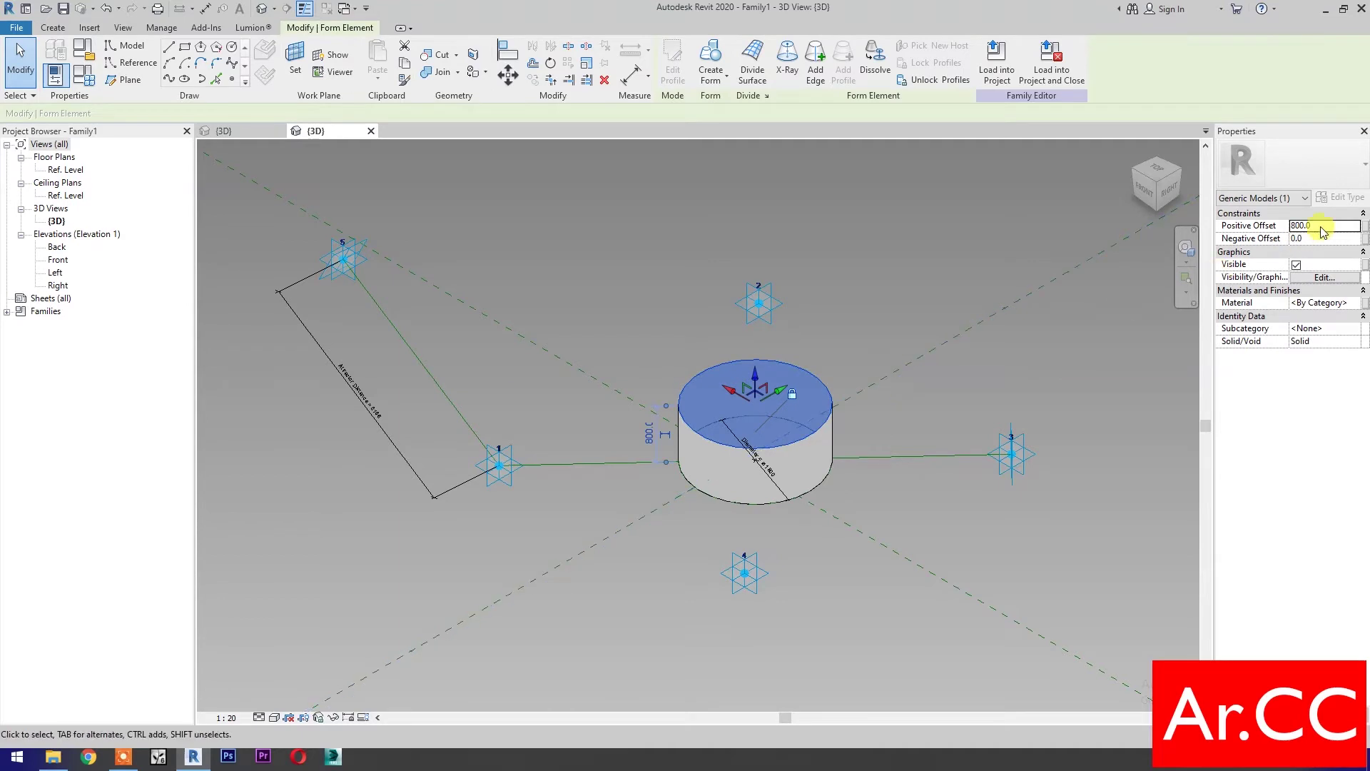
pyautogui.click(1362, 226)
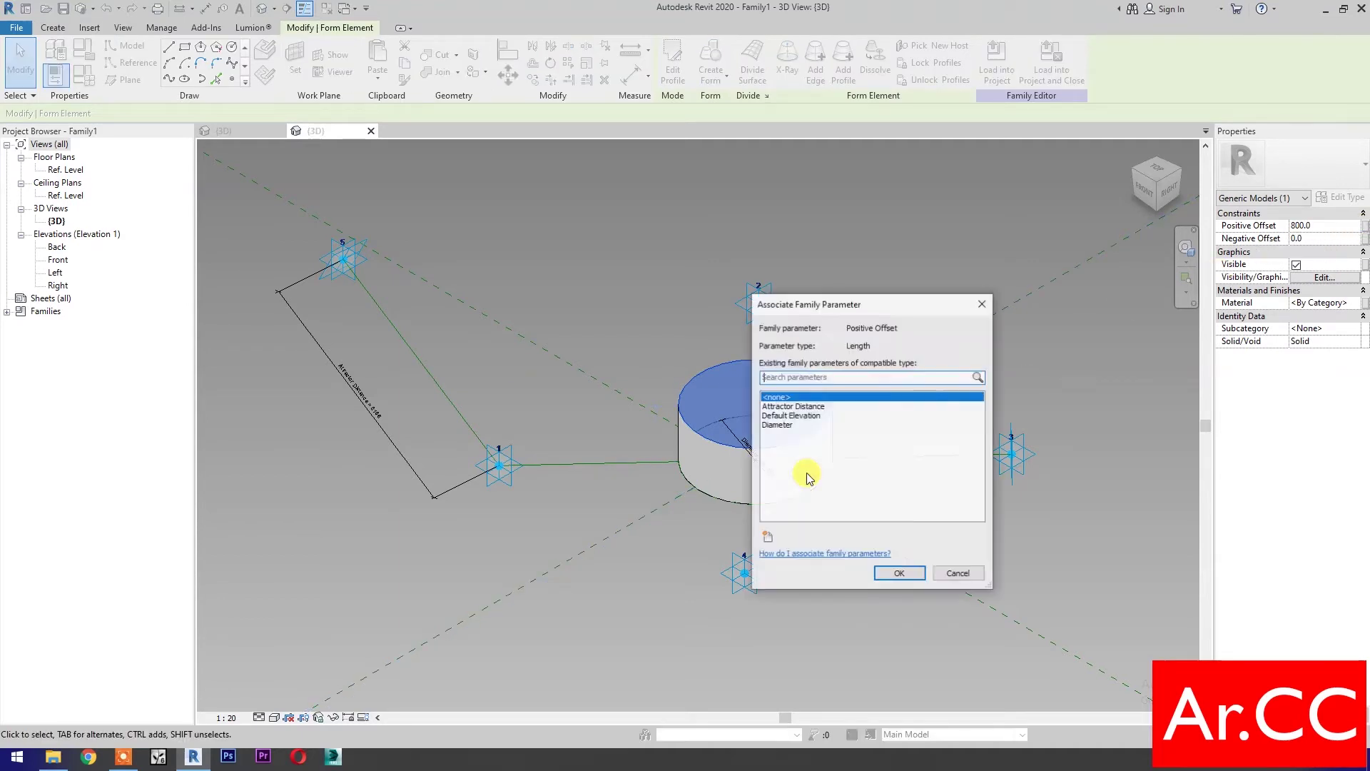
pyautogui.click(770, 538)
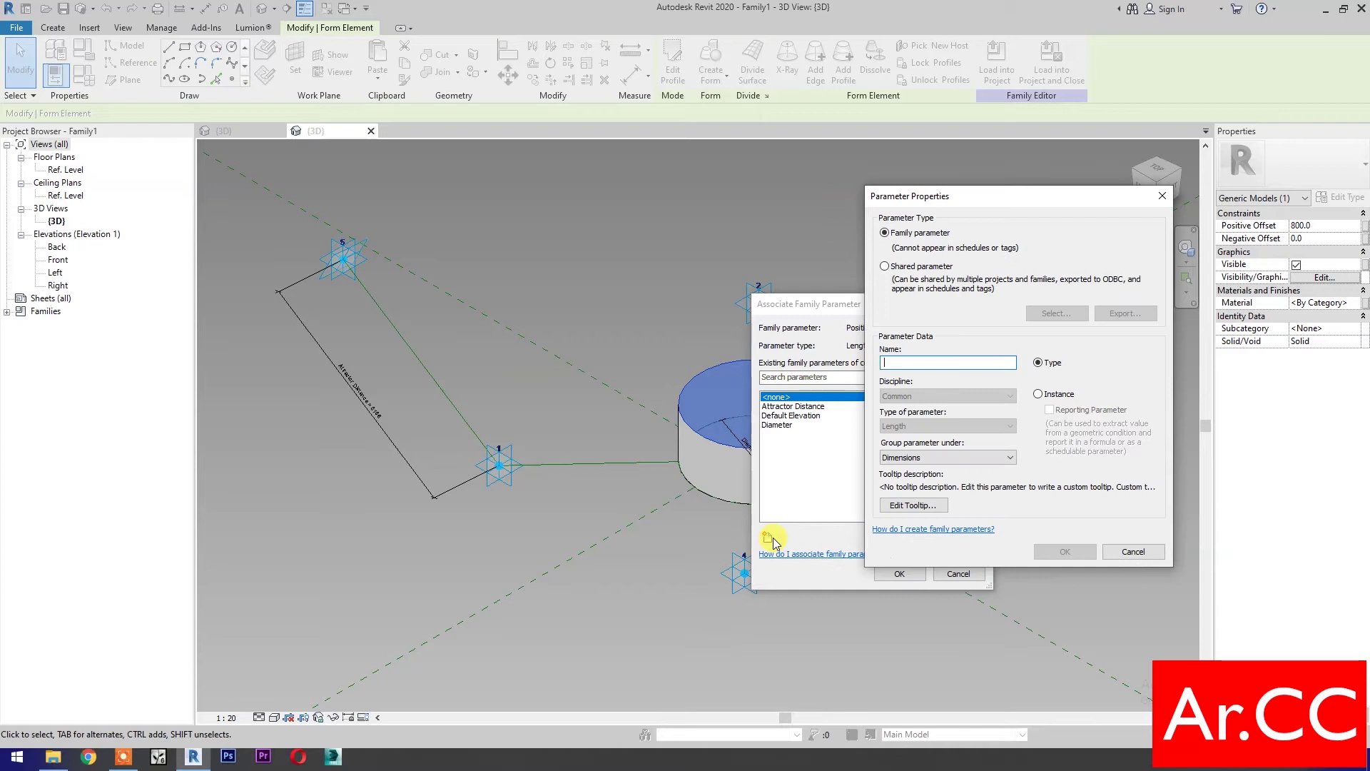
pyautogui.click(1044, 396)
pyautogui.click(918, 361)
pyautogui.write('Thickness')
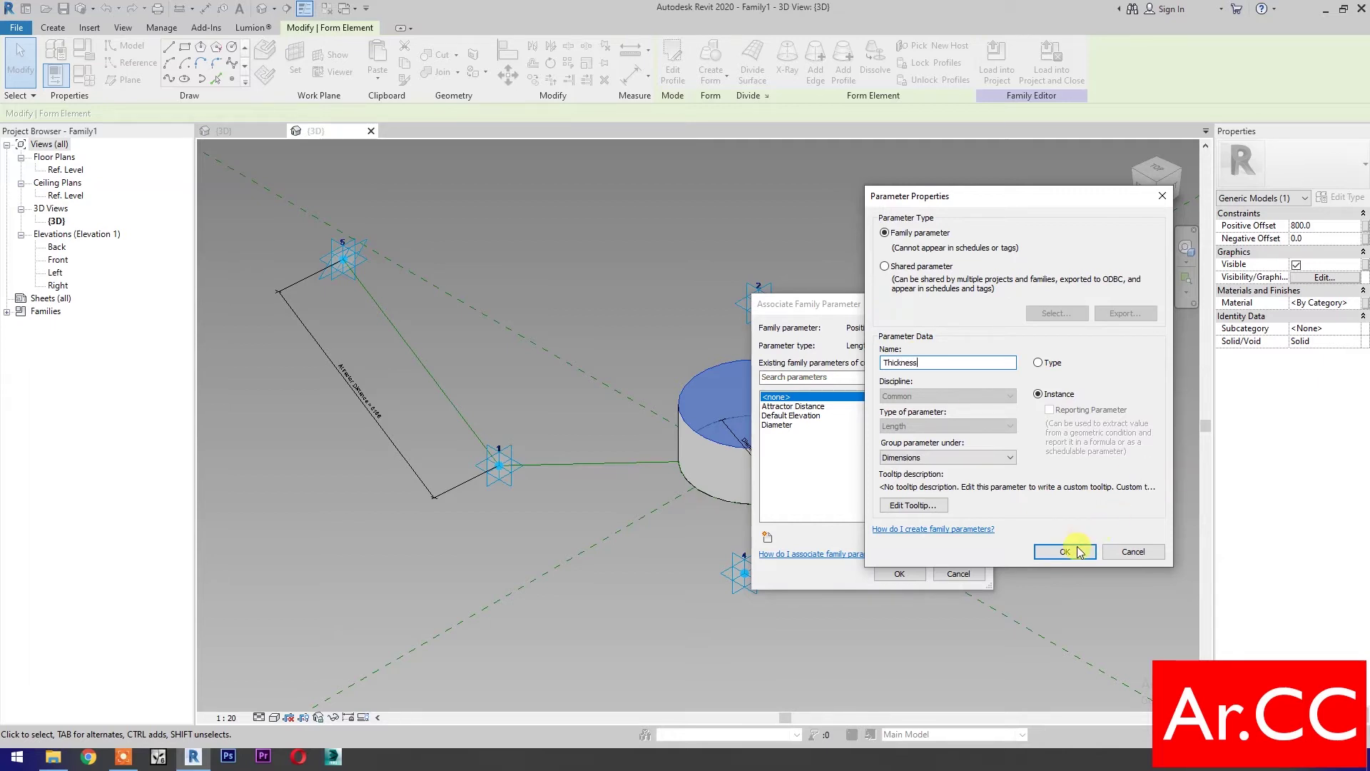
pyautogui.click(1080, 552)
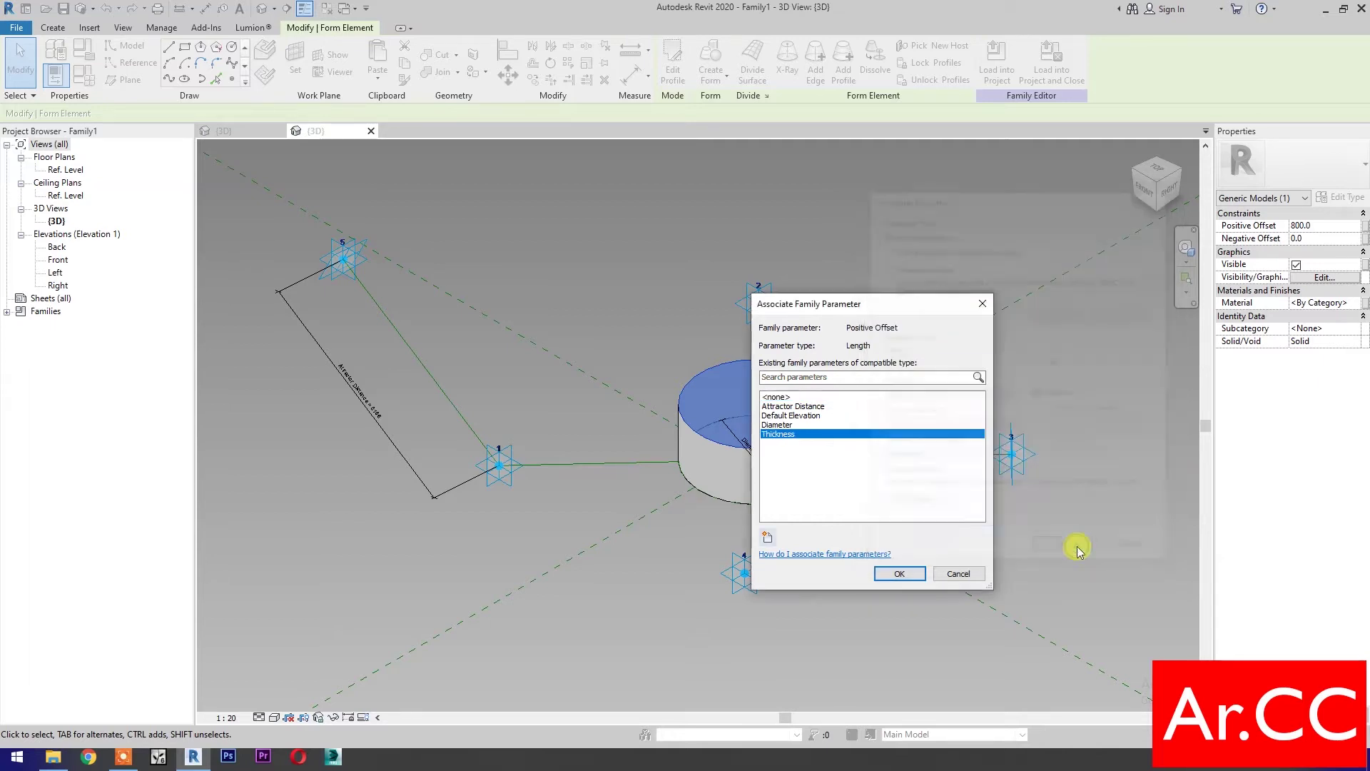
pyautogui.click(899, 573)
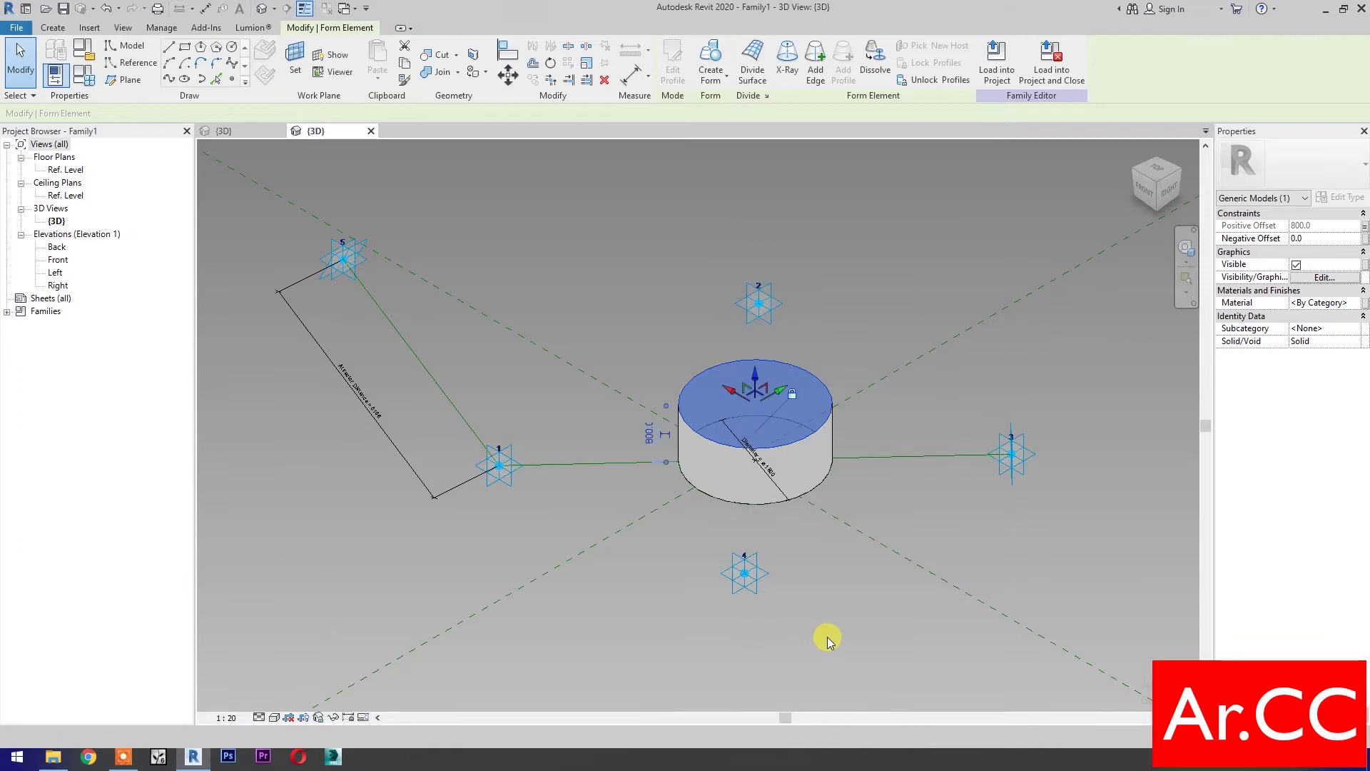
pyautogui.click(828, 637)
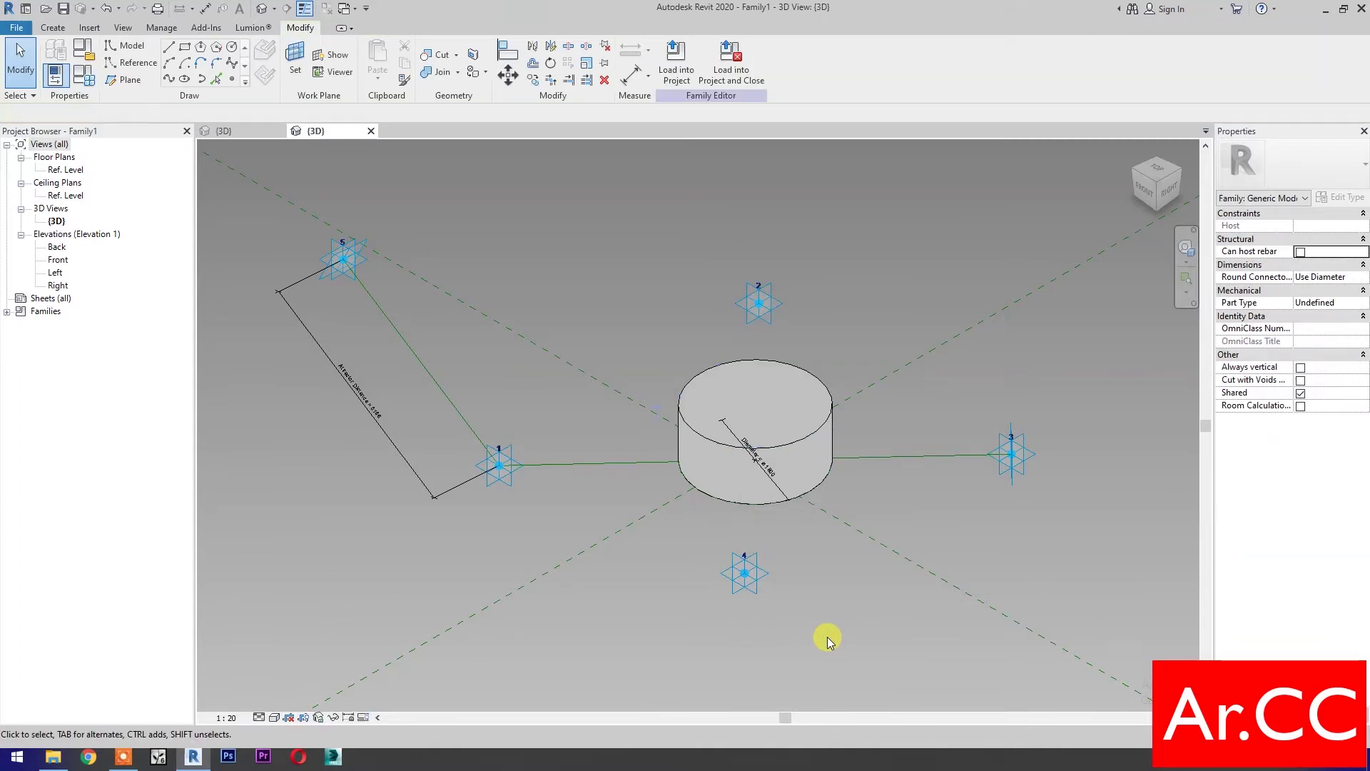
# Add an instance Integer parameter Attractor Divisor, grouped under Dimensions, in Family Types.
pyautogui.click(73, 72)
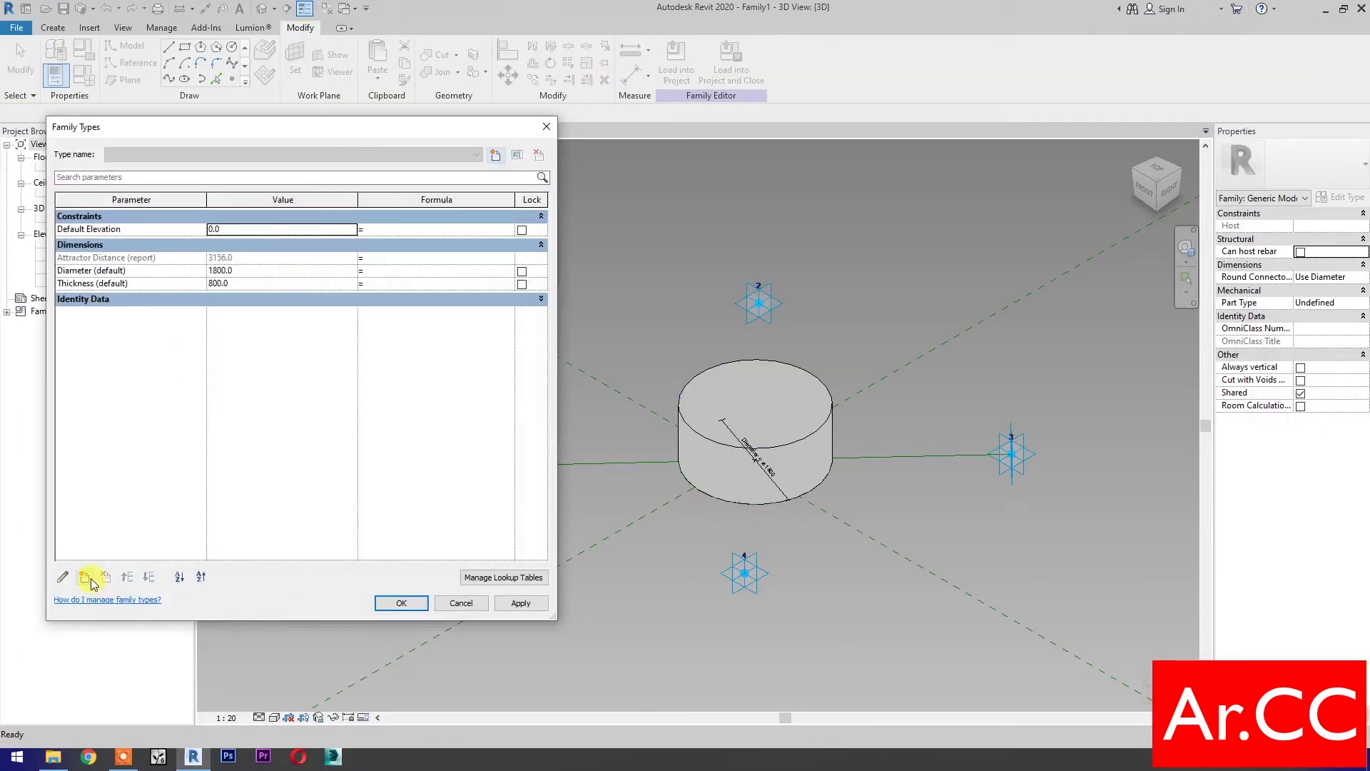
pyautogui.click(86, 577)
pyautogui.write('Attractor Divisor')
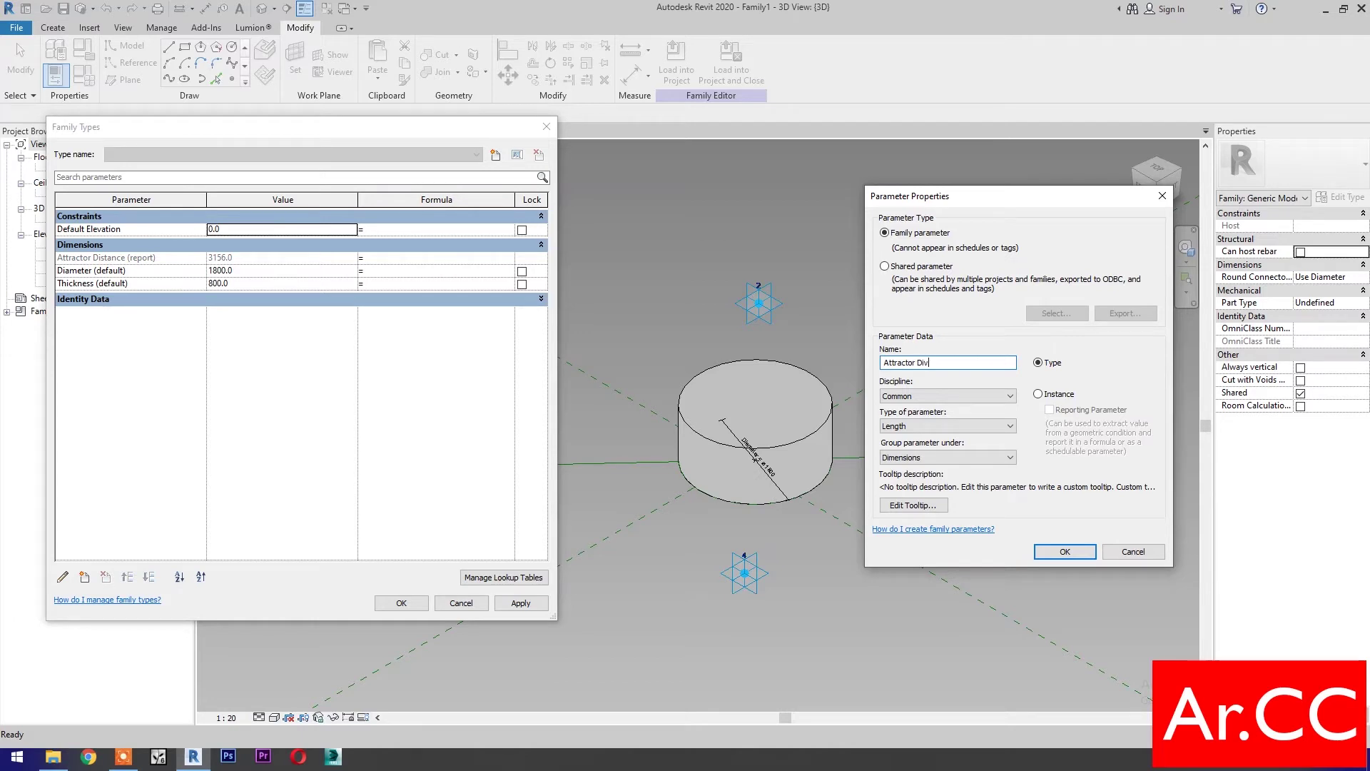
pyautogui.click(1039, 394)
pyautogui.click(945, 426)
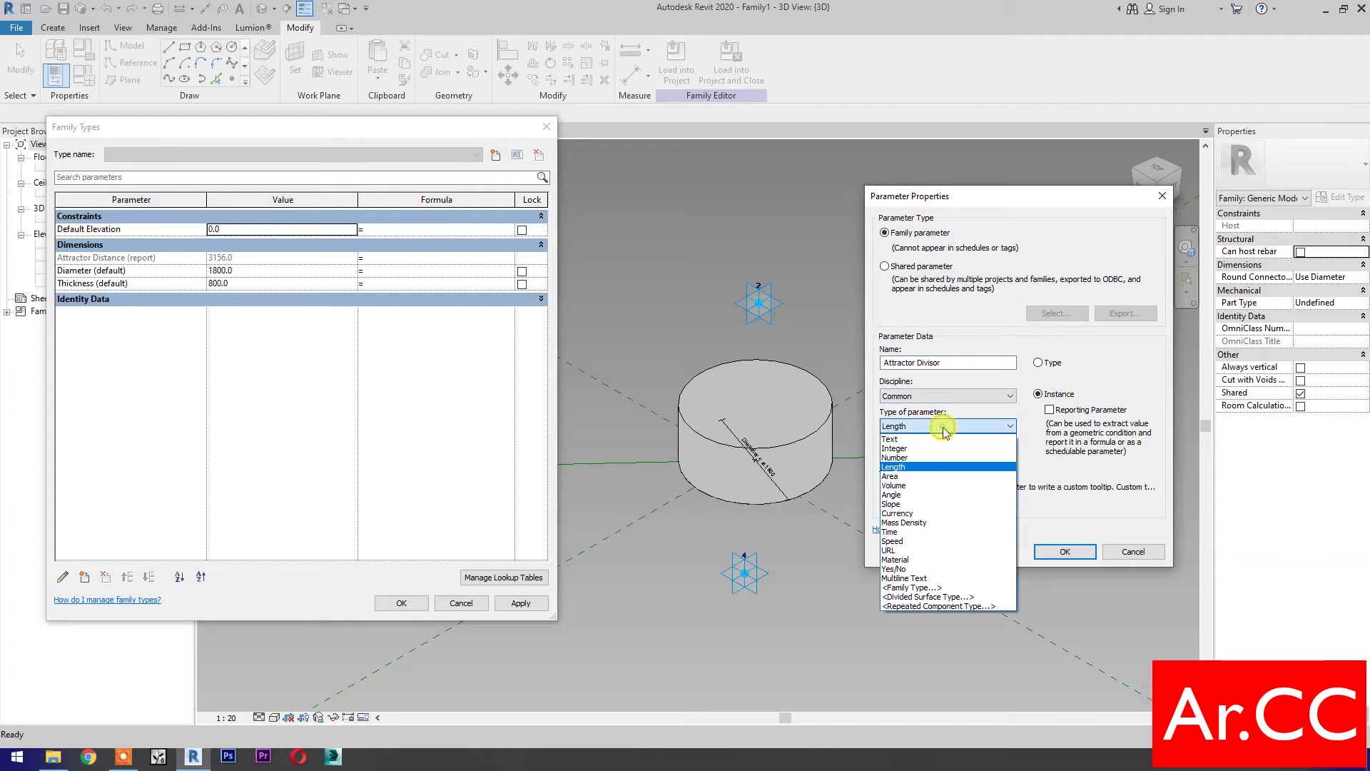
pyautogui.click(923, 448)
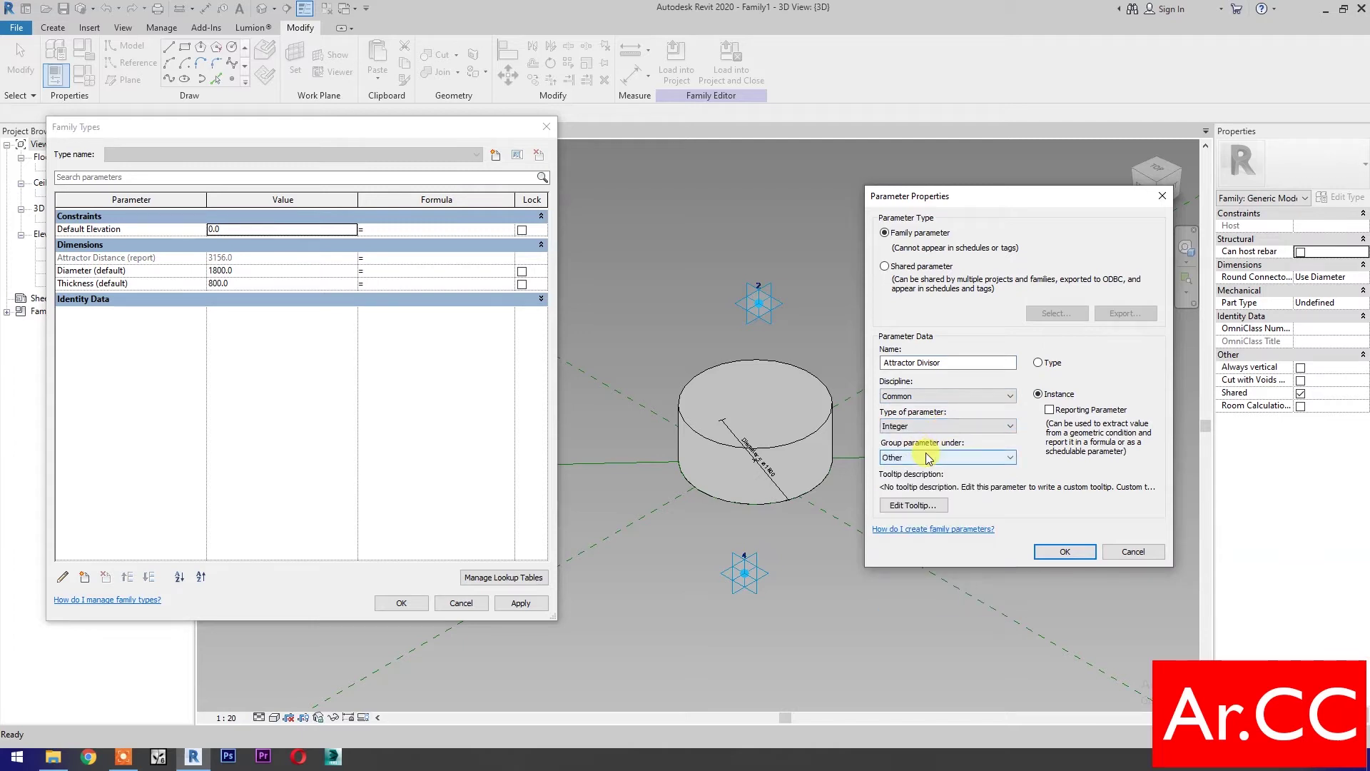
pyautogui.click(927, 457)
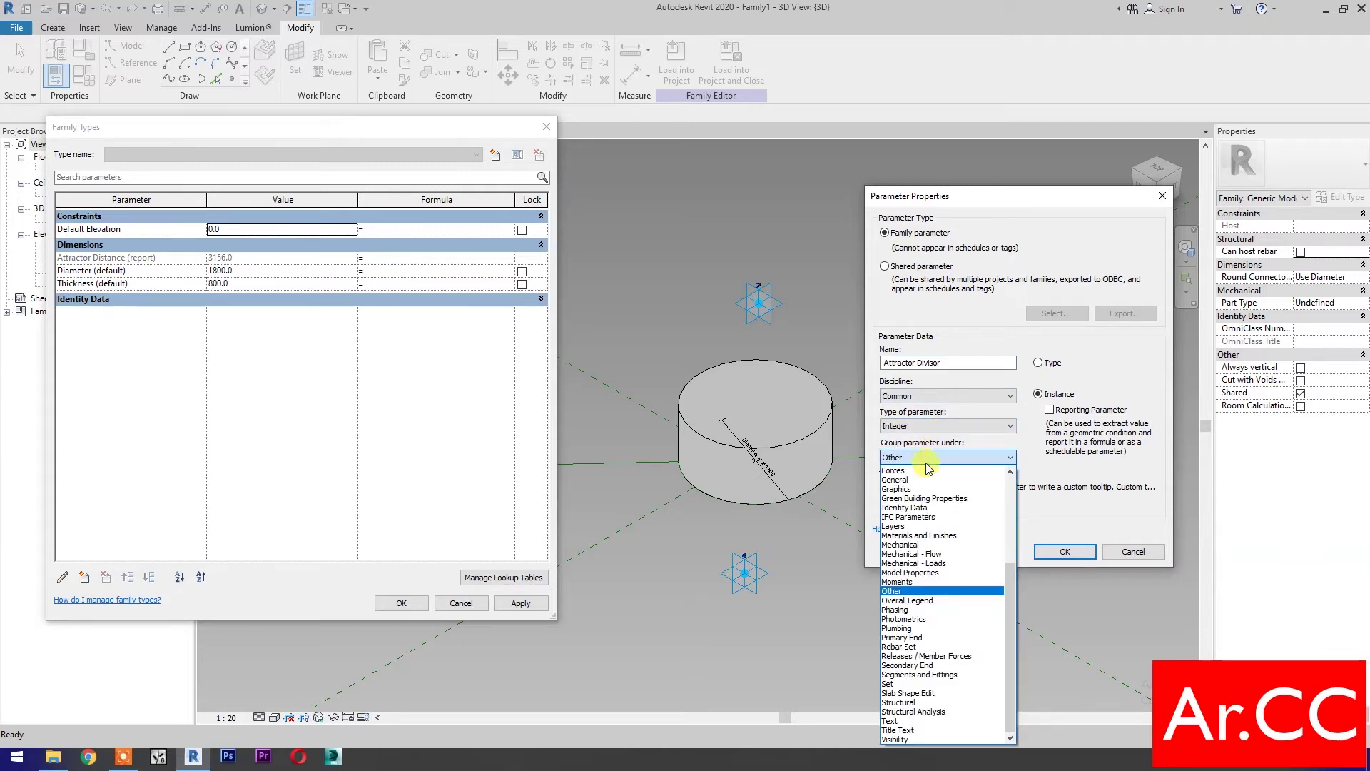
pyautogui.scroll(6, 913, 528)
pyautogui.scroll(3, 913, 539)
pyautogui.click(921, 557)
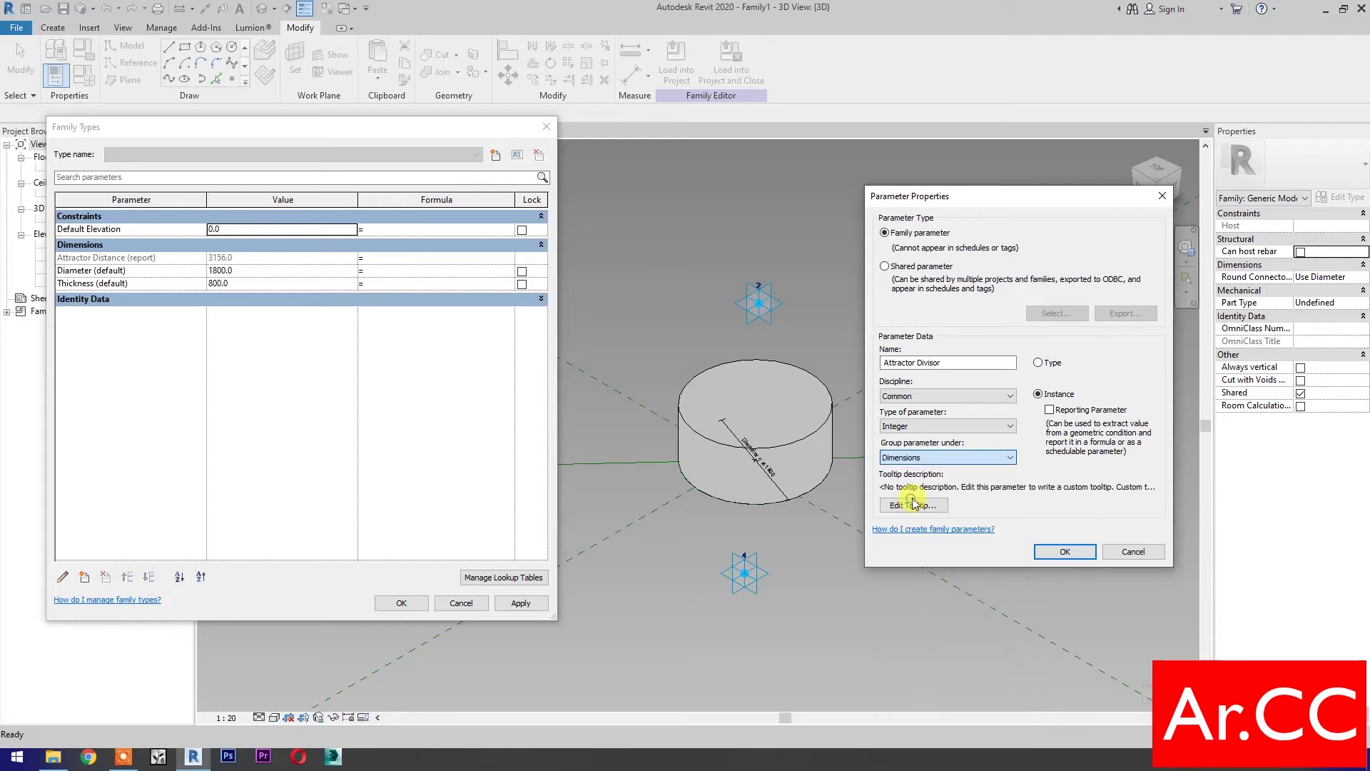
pyautogui.click(1063, 551)
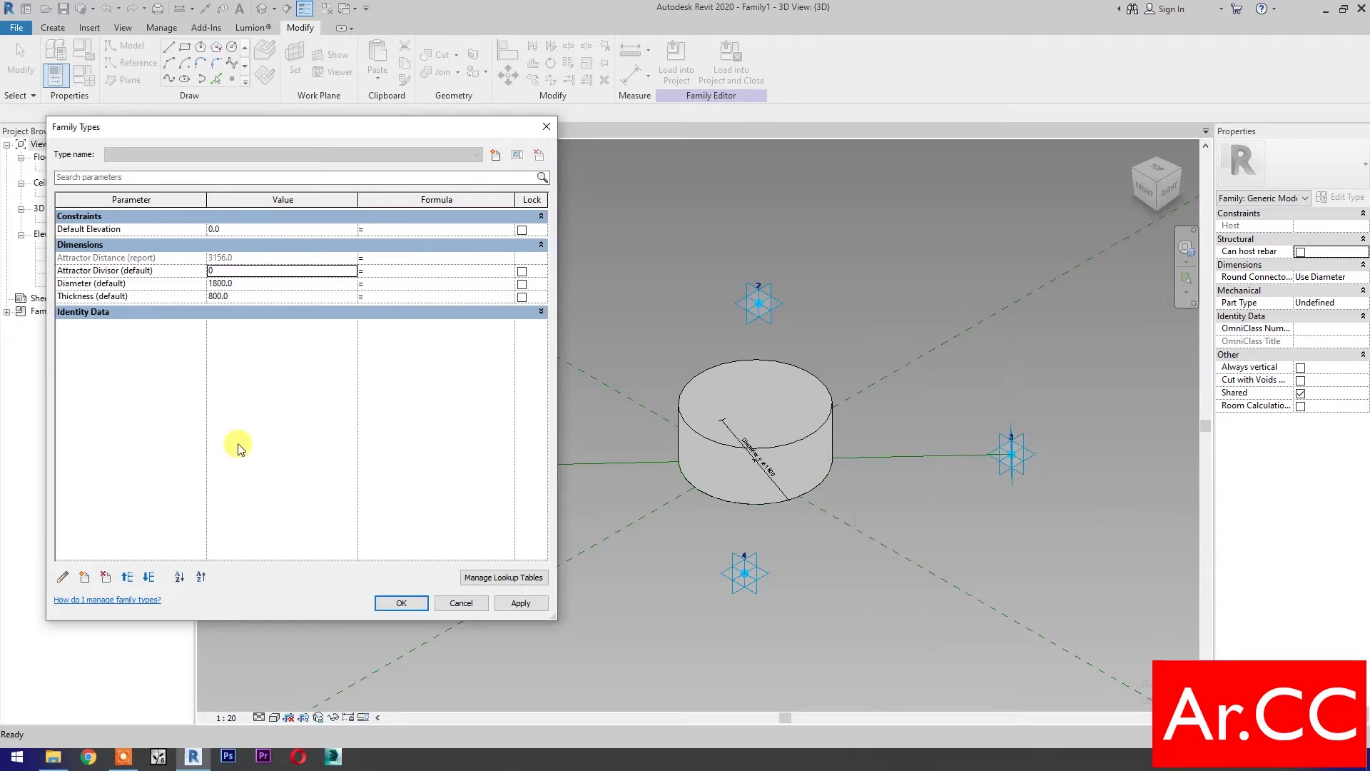
# Set the Attractor Divisor value to 10.
pyautogui.click(239, 272)
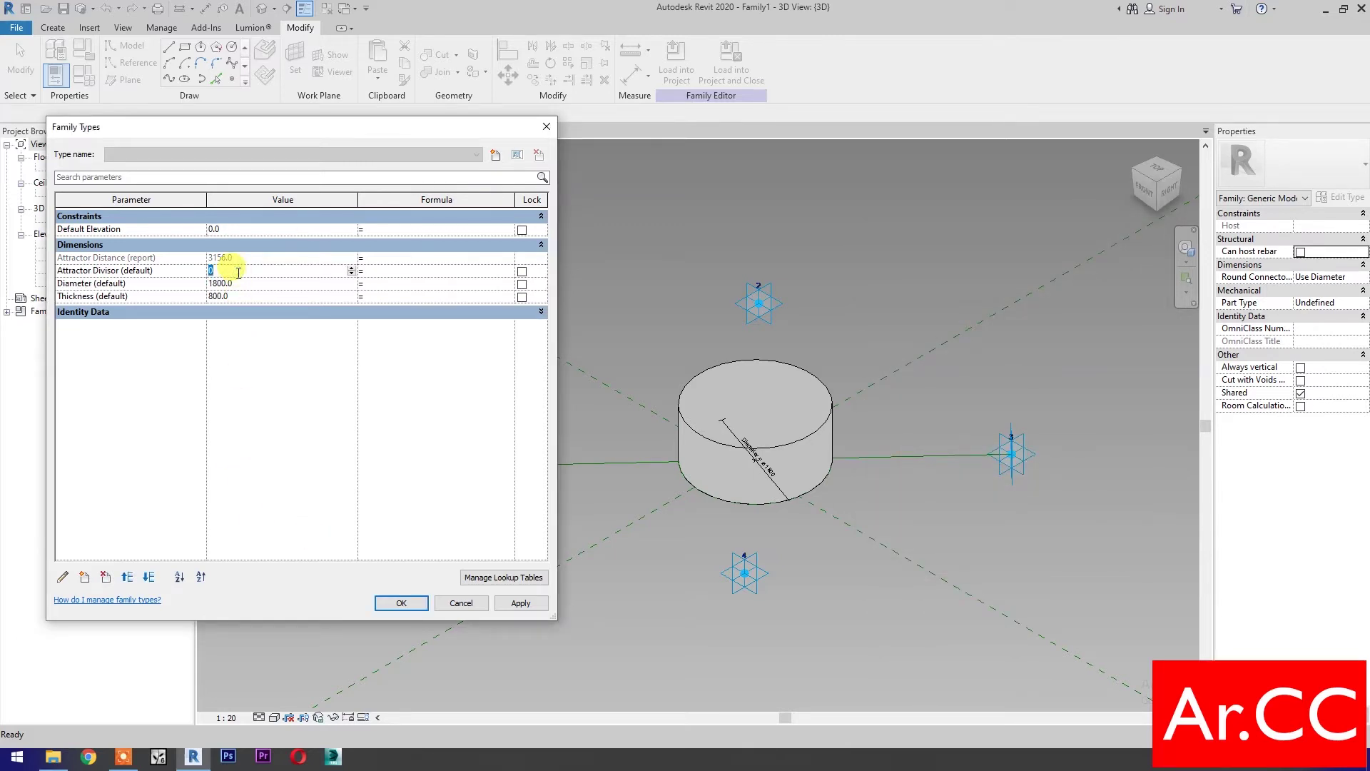
pyautogui.write('10')
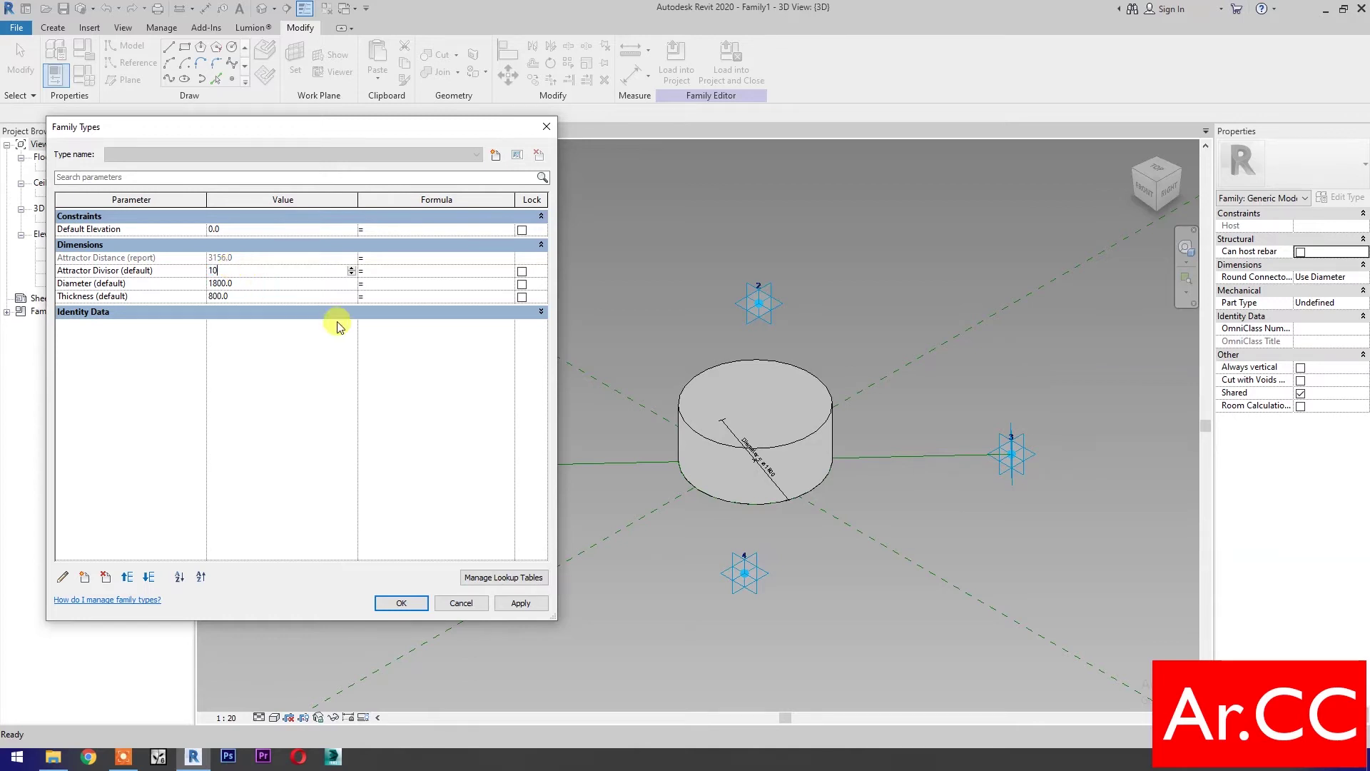
pyautogui.click(391, 283)
# Set both the Diameter and Thickness formulas to Attractor Distance / Attractor Divisor and apply.
pyautogui.press('Escape')
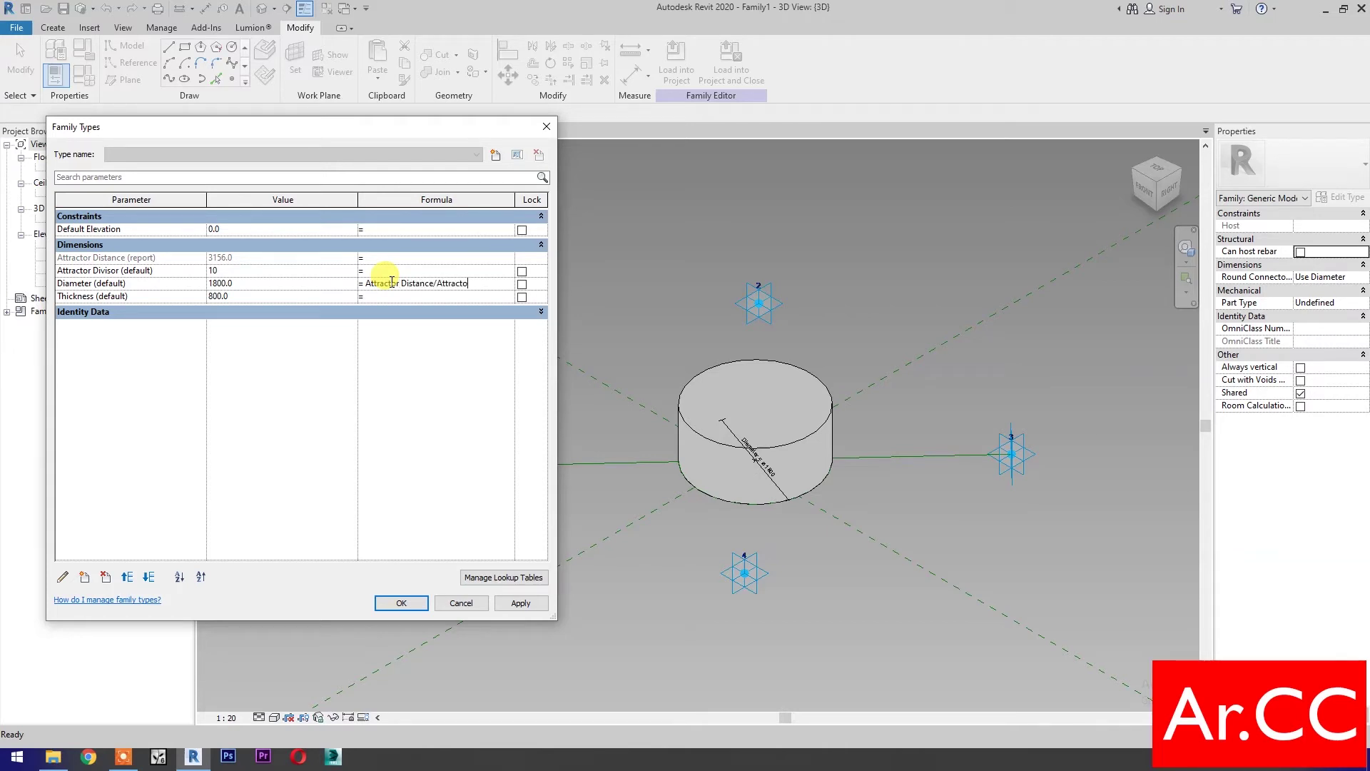
pyautogui.write('isor')
pyautogui.click(453, 449)
pyautogui.click(505, 283)
pyautogui.moveTo(505, 283); pyautogui.dragTo(375, 278)
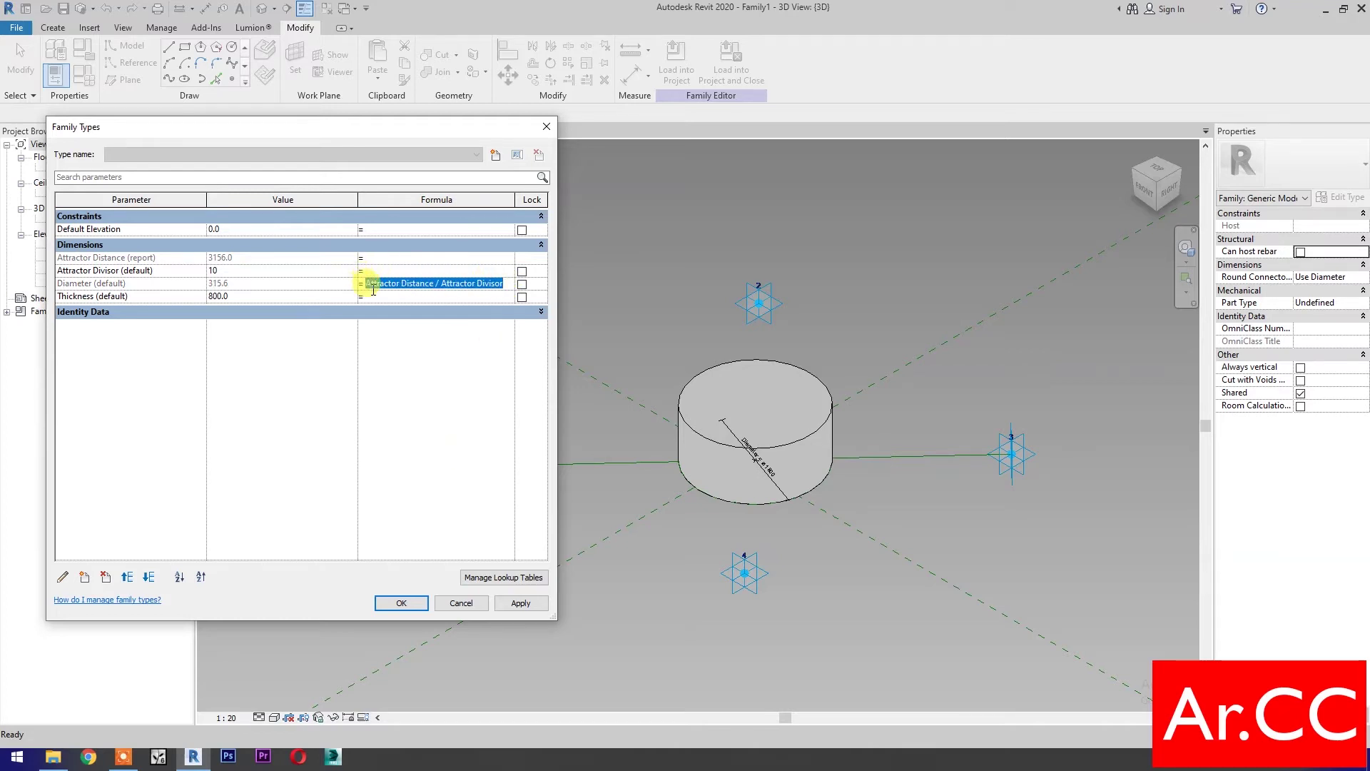
pyautogui.click(402, 300)
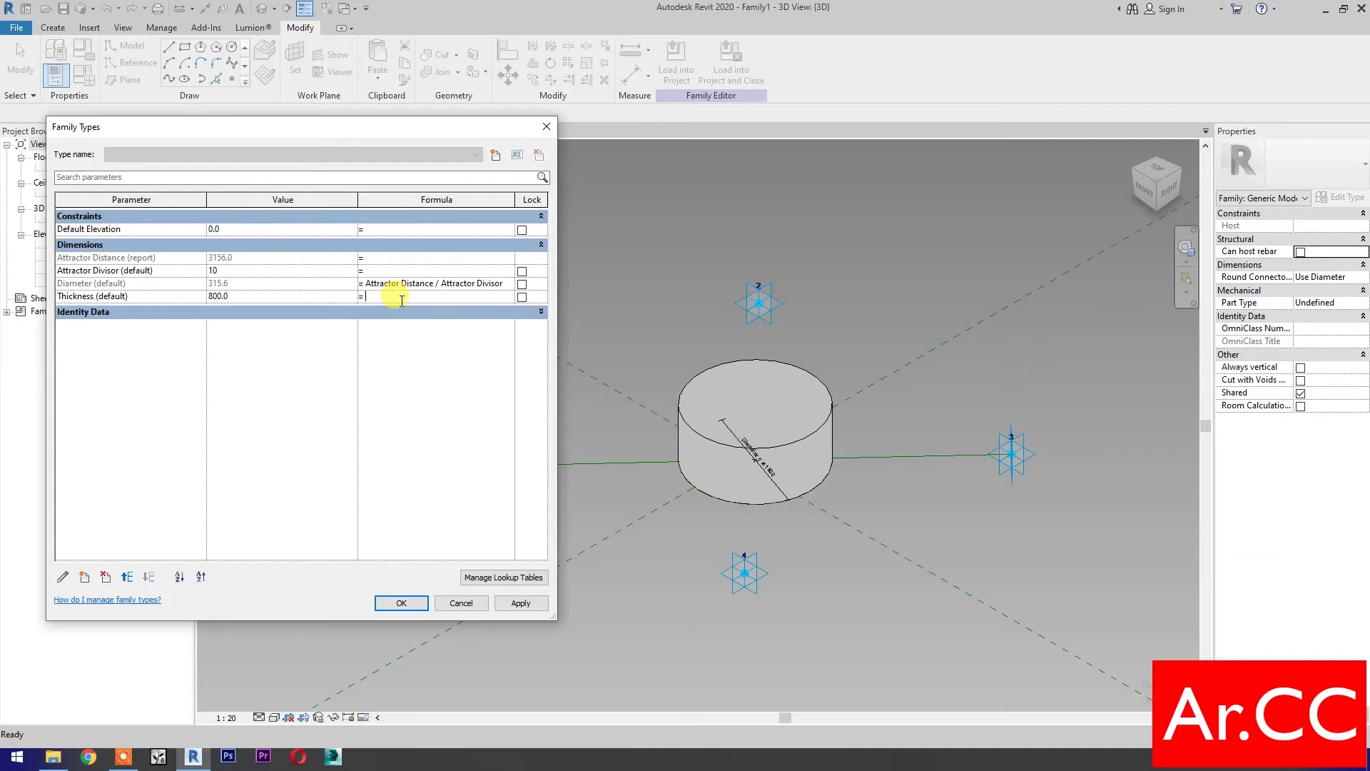
pyautogui.write('Attractor Distance / Attractor Divisor')
pyautogui.click(521, 604)
pyautogui.click(402, 606)
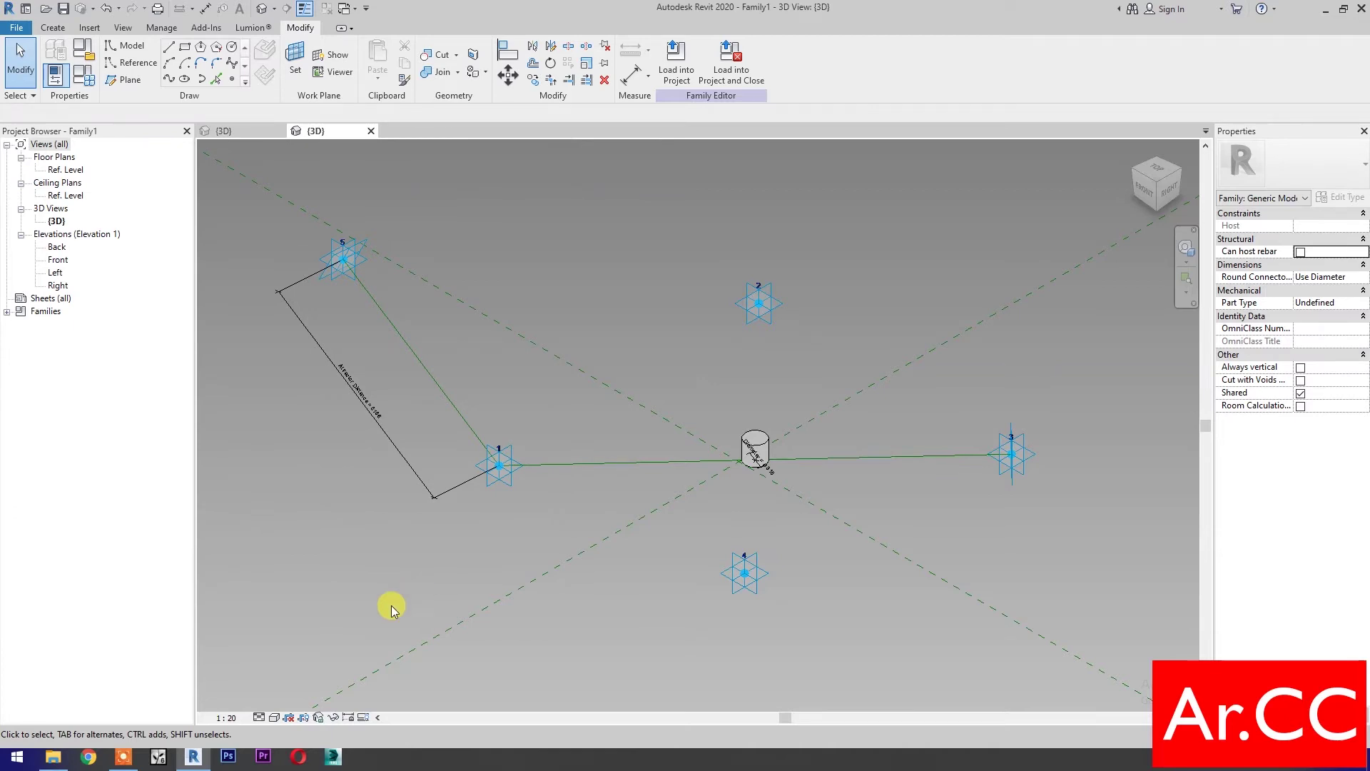
# Drag attractor point 5 closer to point 1 and uncheck Shared in Properties.
pyautogui.click(366, 270)
pyautogui.moveTo(366, 270); pyautogui.dragTo(434, 214)
pyautogui.moveTo(456, 283); pyautogui.dragTo(464, 267)
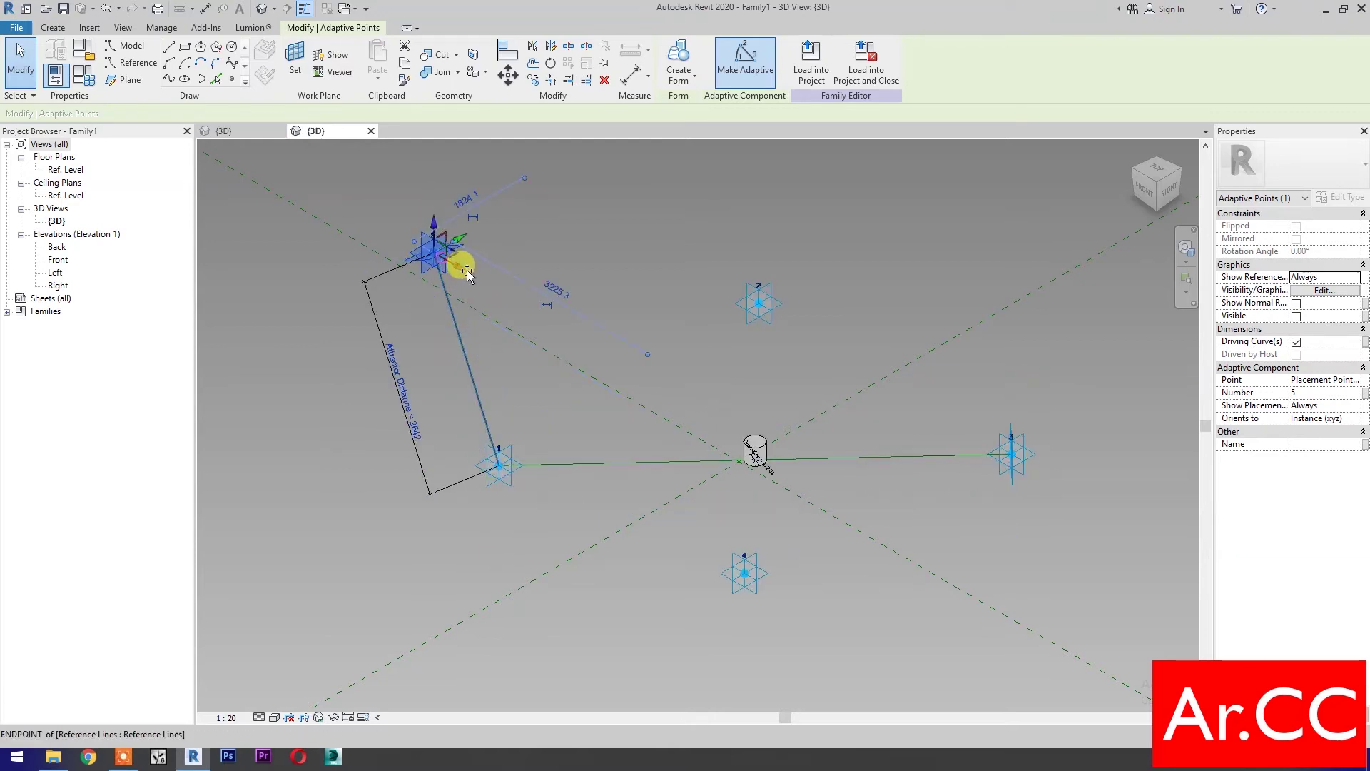
pyautogui.click(831, 610)
pyautogui.keyDown('shift'); pyautogui.moveTo(831, 610); pyautogui.dragTo(826, 631, button='middle'); pyautogui.keyUp('shift')
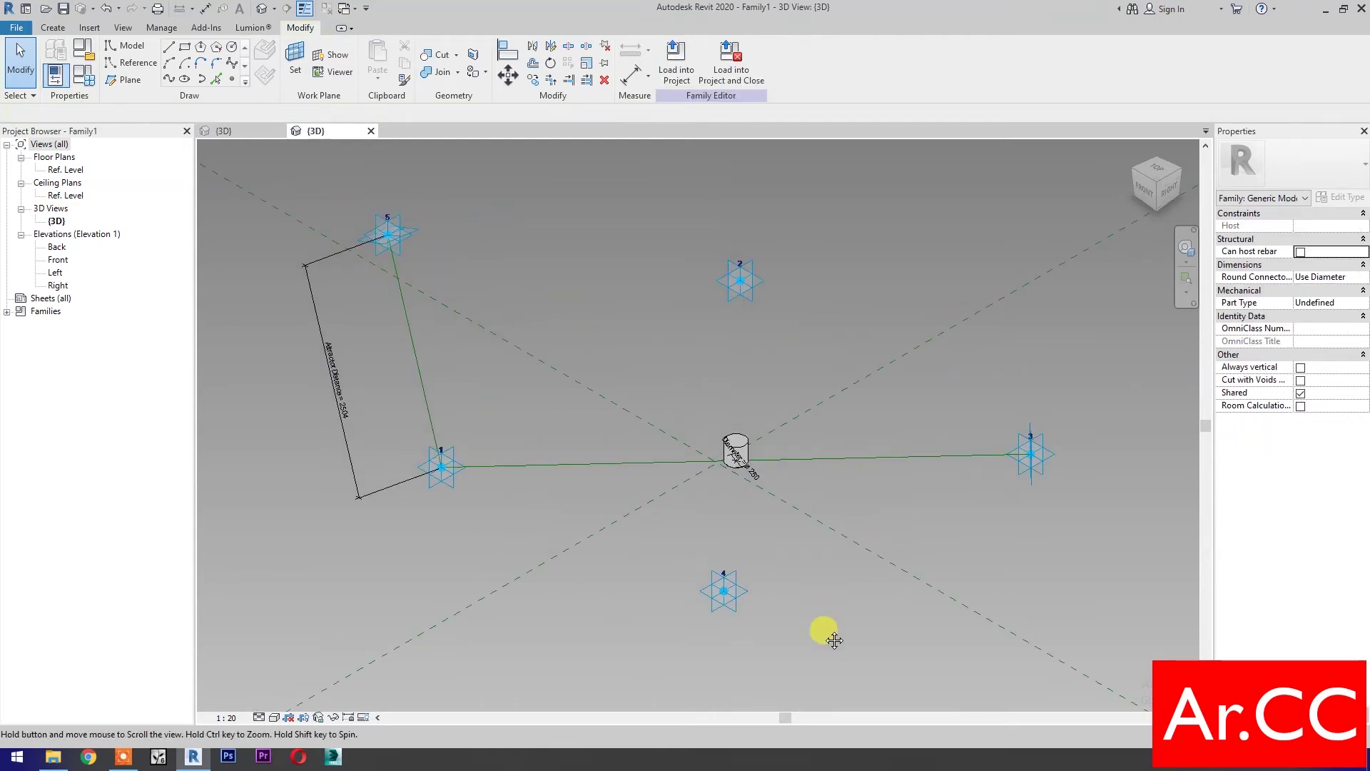
pyautogui.click(1300, 393)
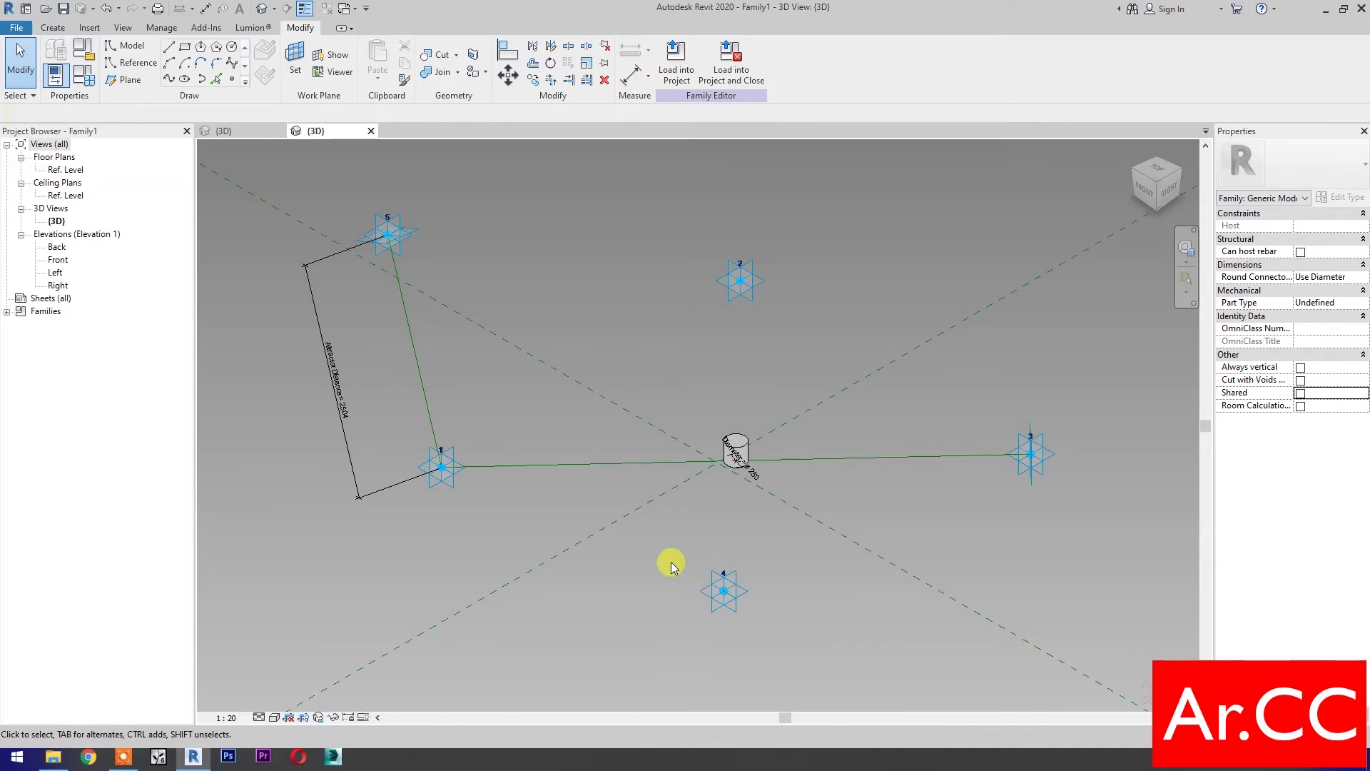
pyautogui.click(409, 329)
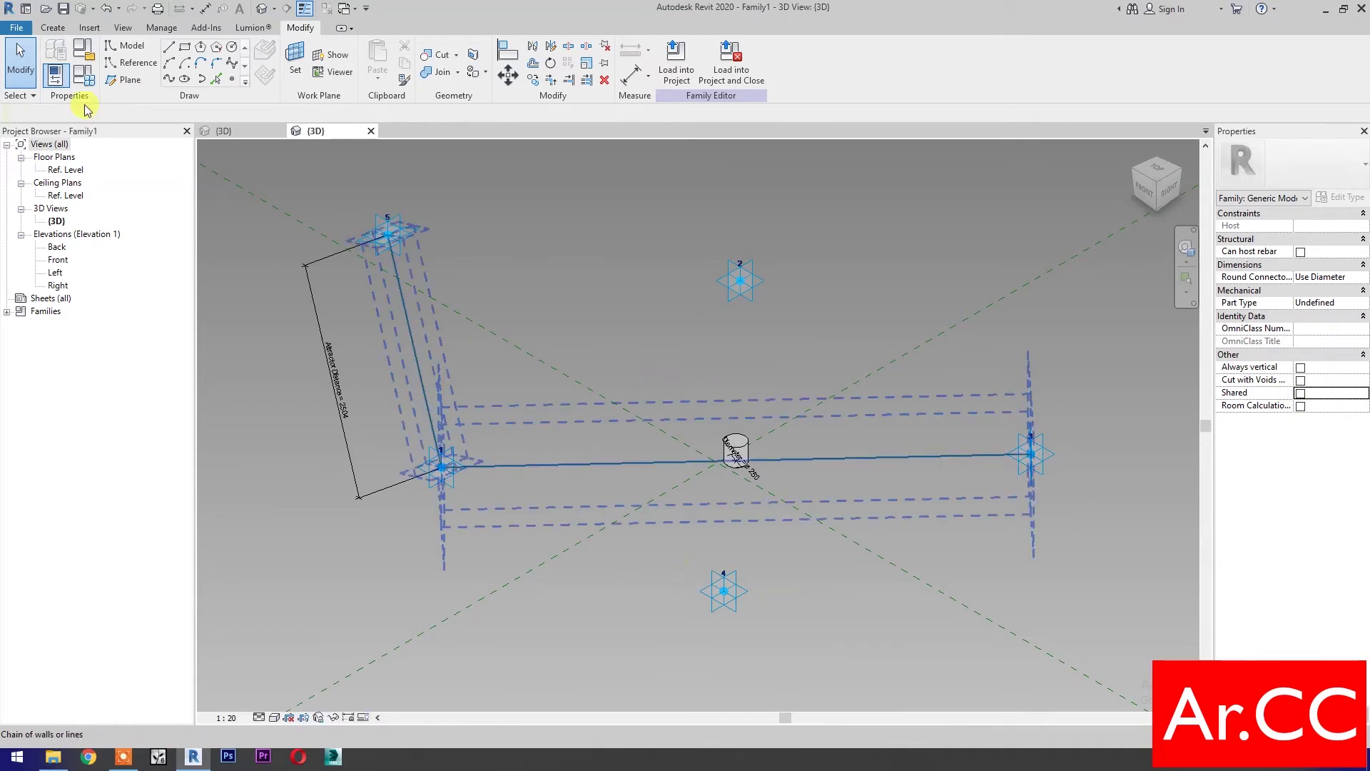
# Save the family to the Desktop as 'Adaptive Cylinder Attractor'.
pyautogui.click(67, 10)
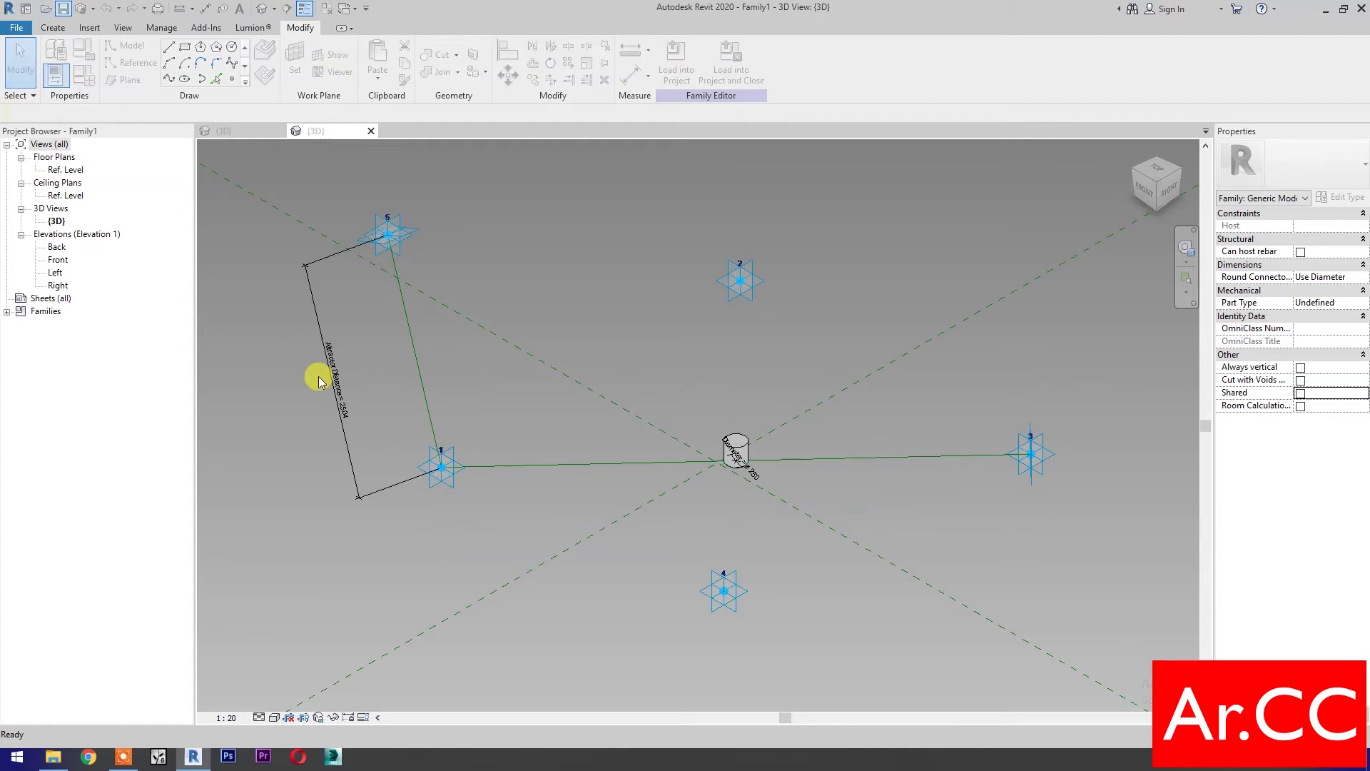
pyautogui.write('Adaptive Cylinder Attractor')
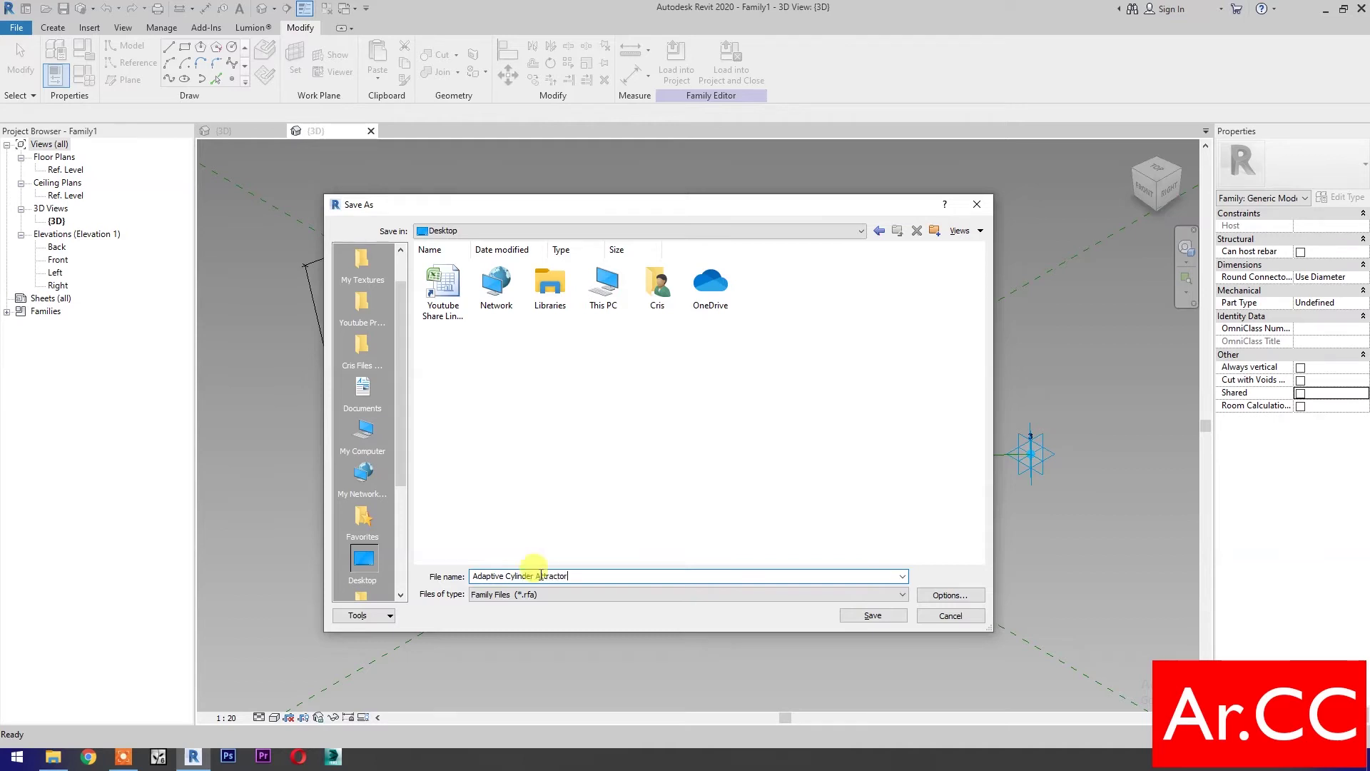
pyautogui.click(872, 617)
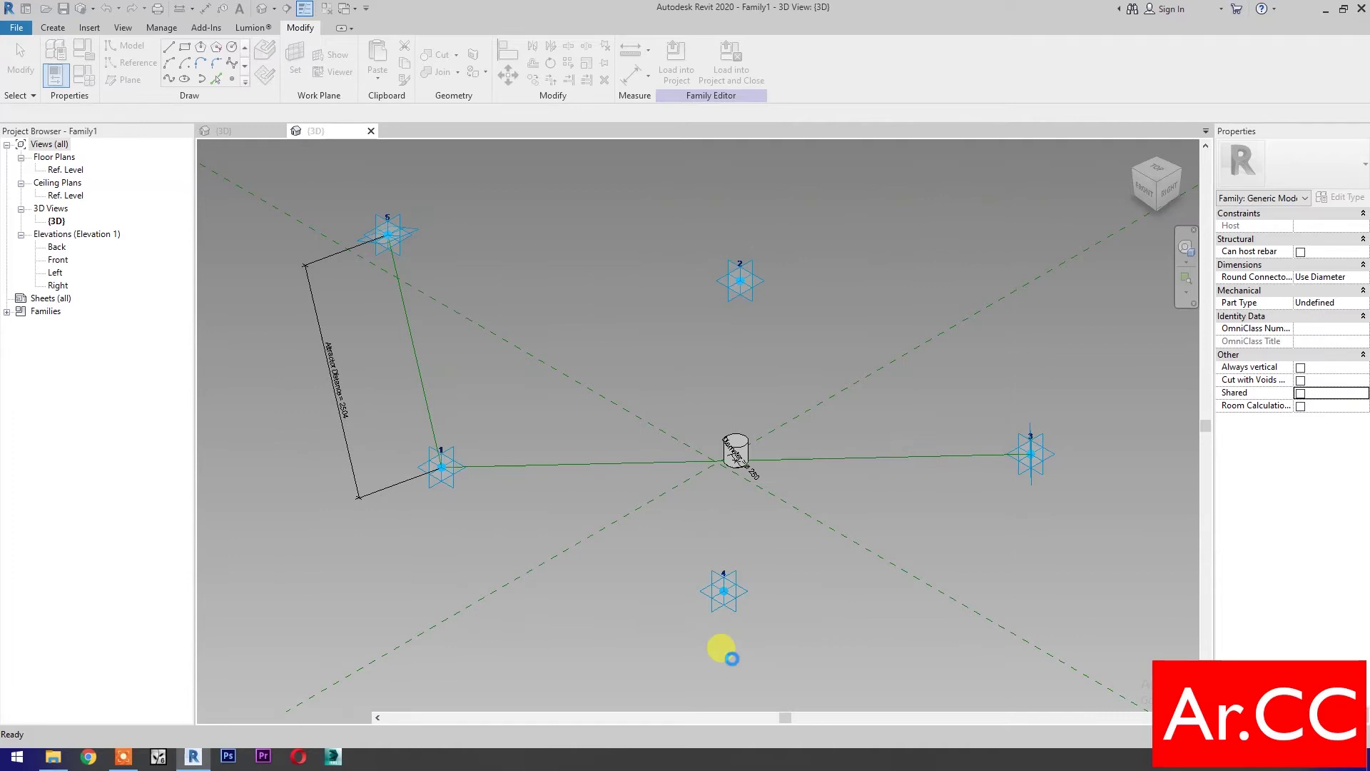
pyautogui.click(16, 29)
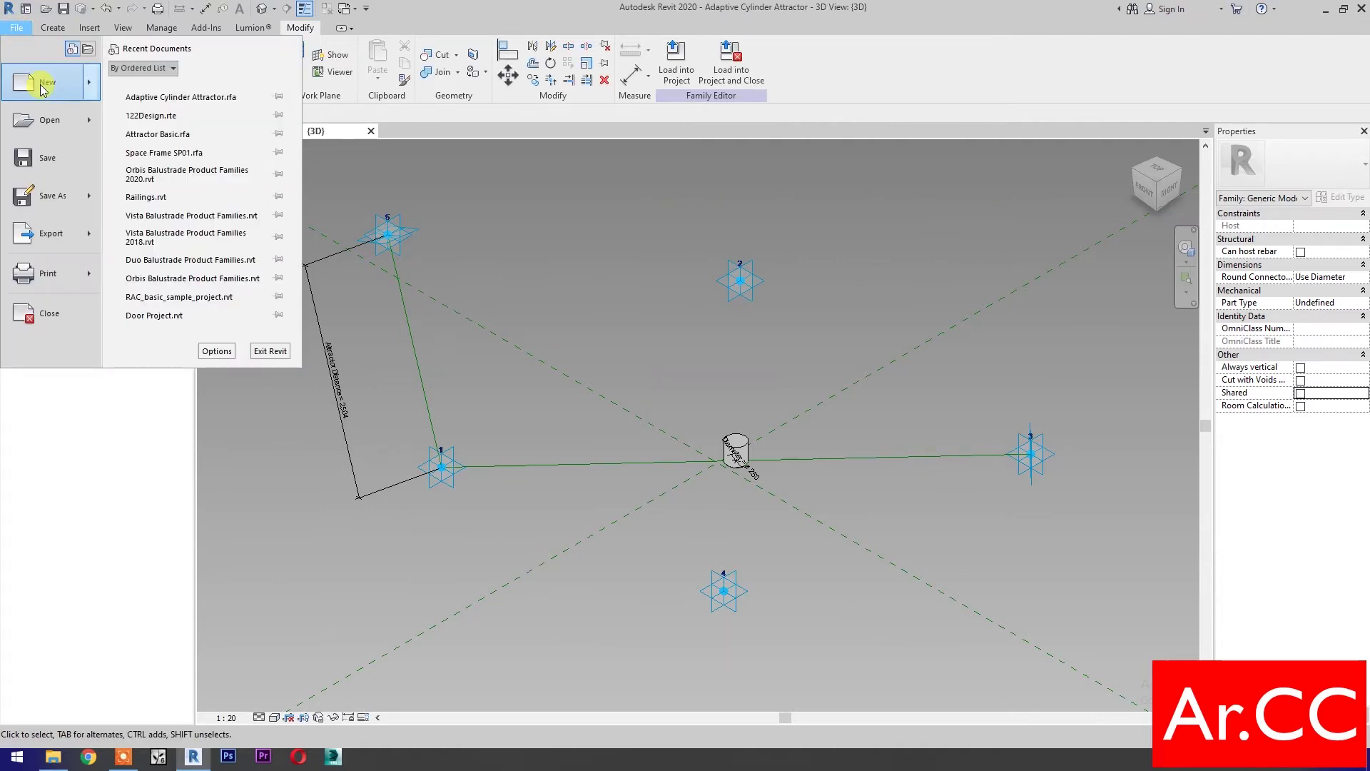
# Start a new family from Metric Generic Model Pattern Based.rft and zoom in on its grid.
pyautogui.moveTo(47, 82)
pyautogui.click(209, 131)
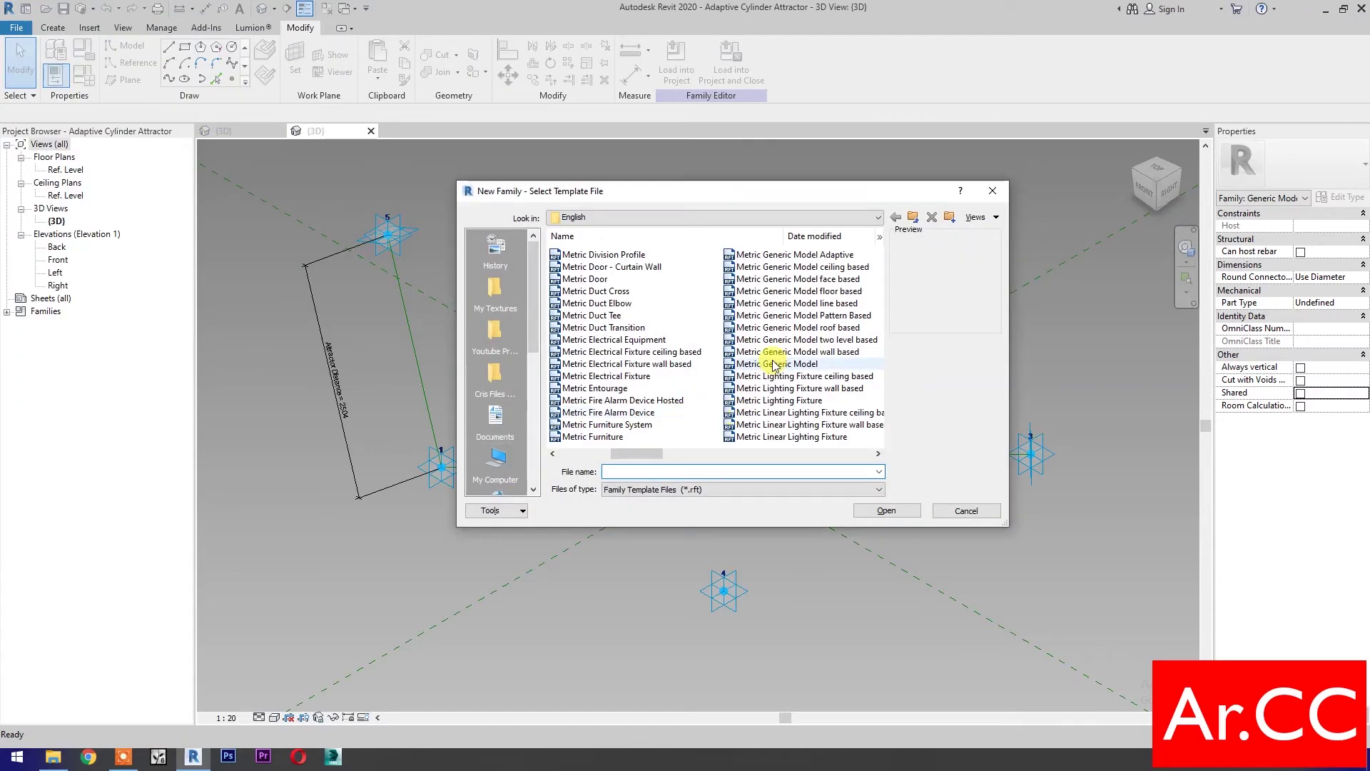
pyautogui.click(785, 315)
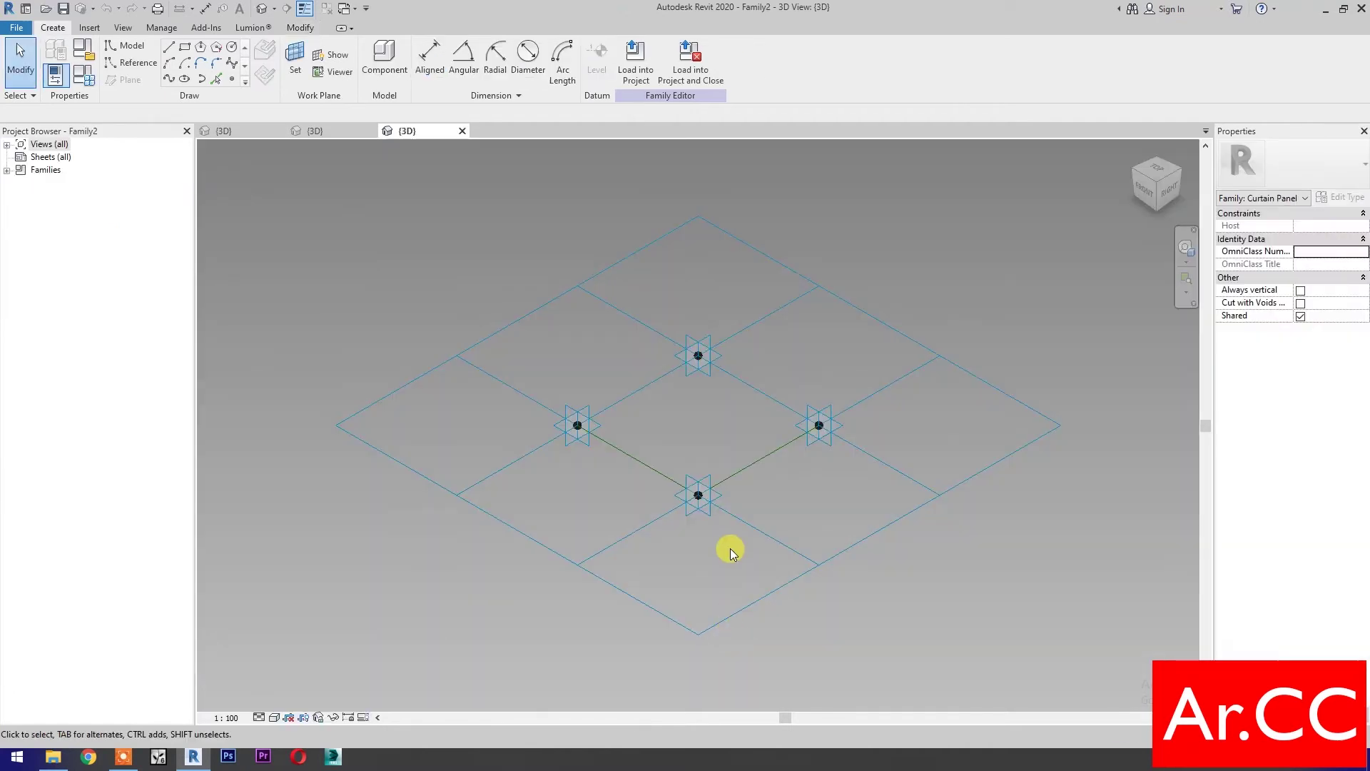
pyautogui.scroll(3, 724, 521)
pyautogui.moveTo(722, 511); pyautogui.dragTo(729, 668, button='middle')
pyautogui.scroll(2, 735, 630)
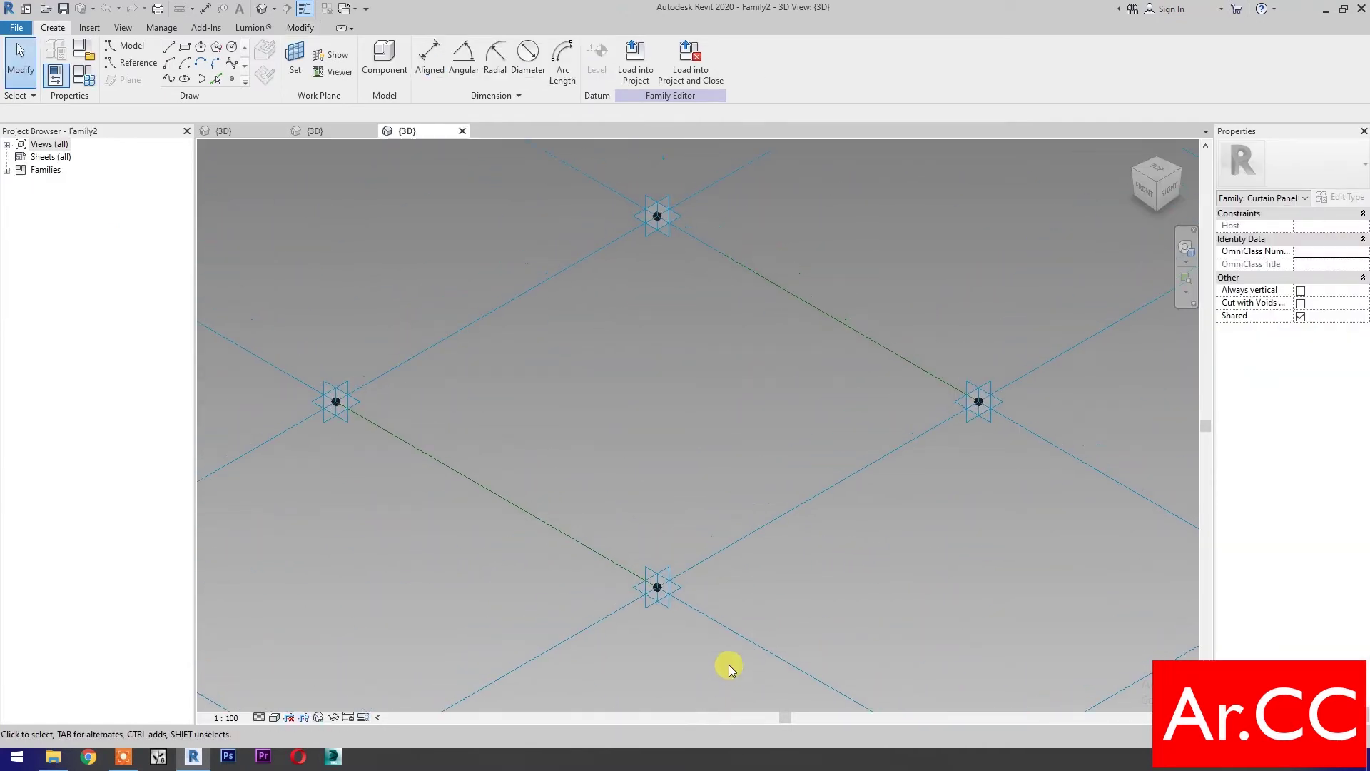
# Select the left reference point and tie its Offset to a new Attractor Distance parameter.
pyautogui.click(232, 81)
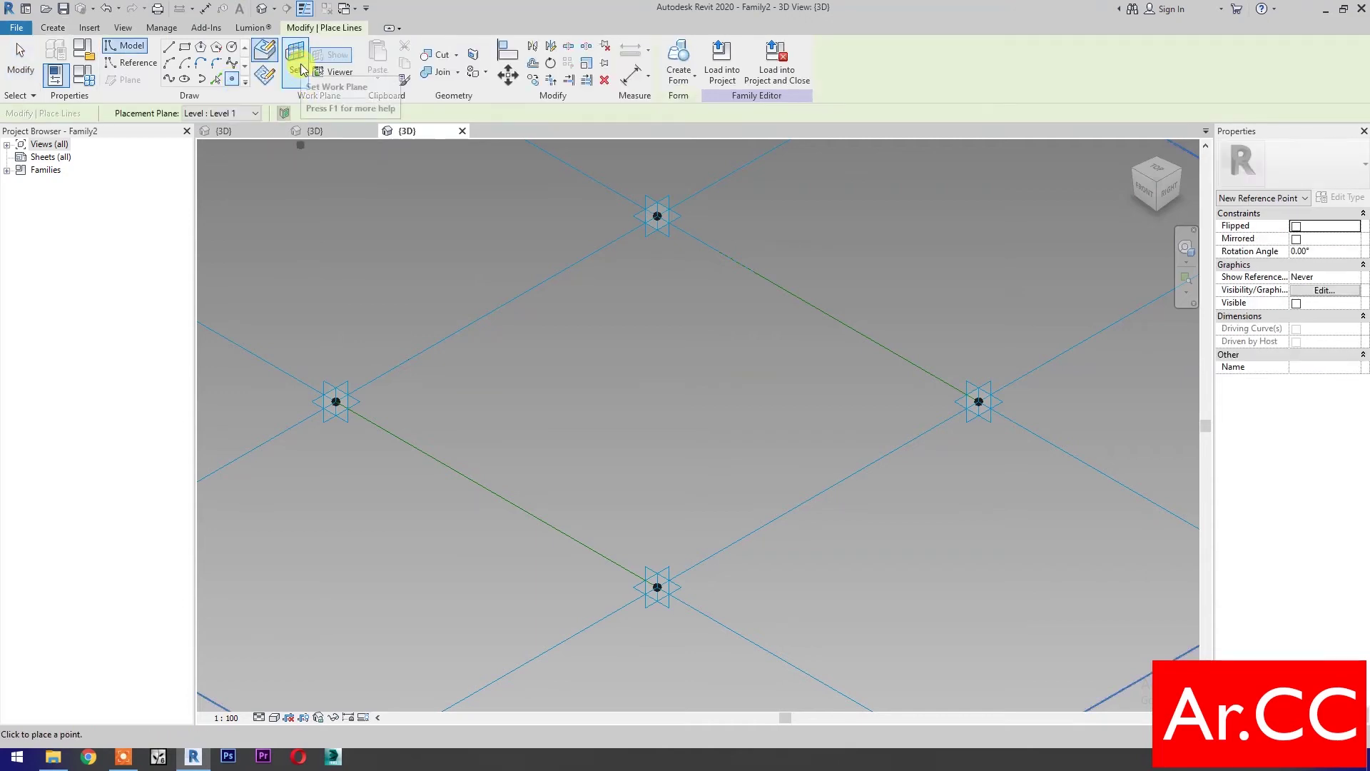
pyautogui.press('Escape')
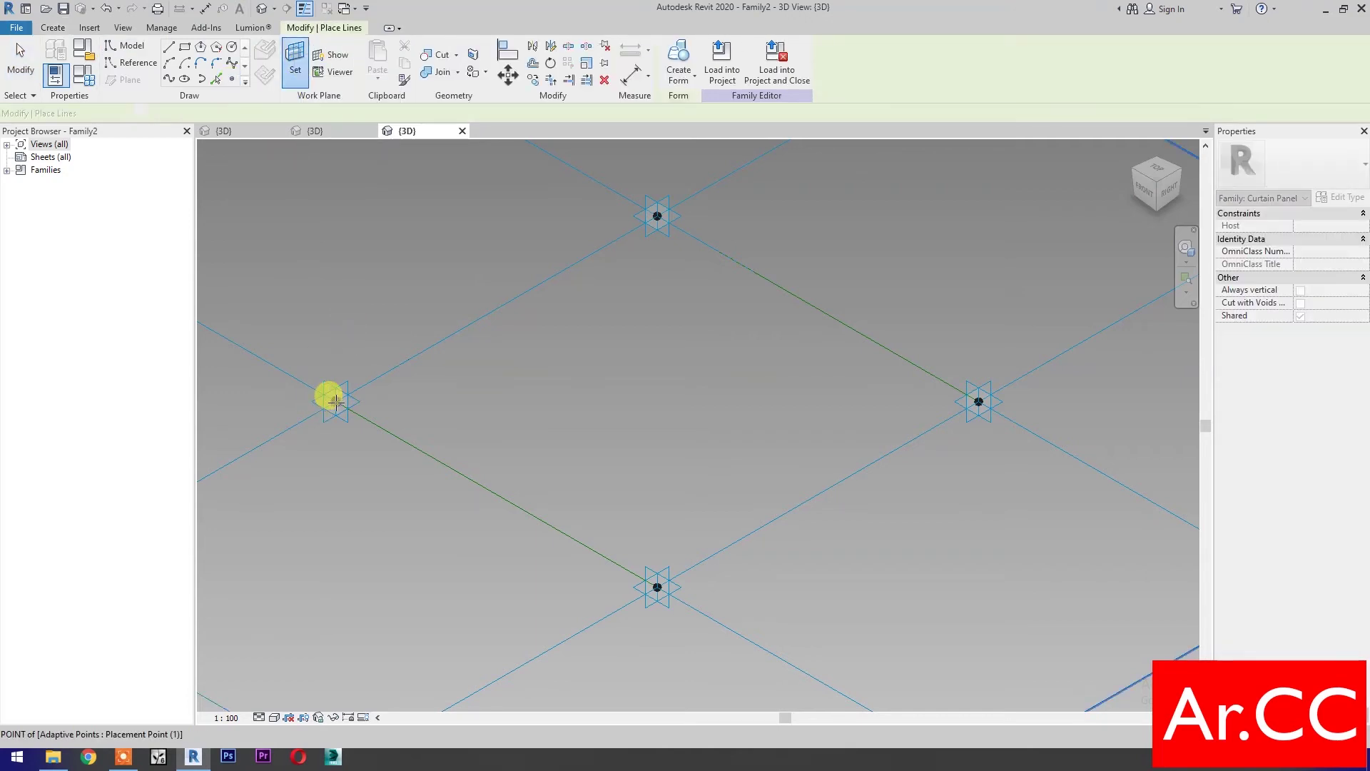
pyautogui.press('Escape')
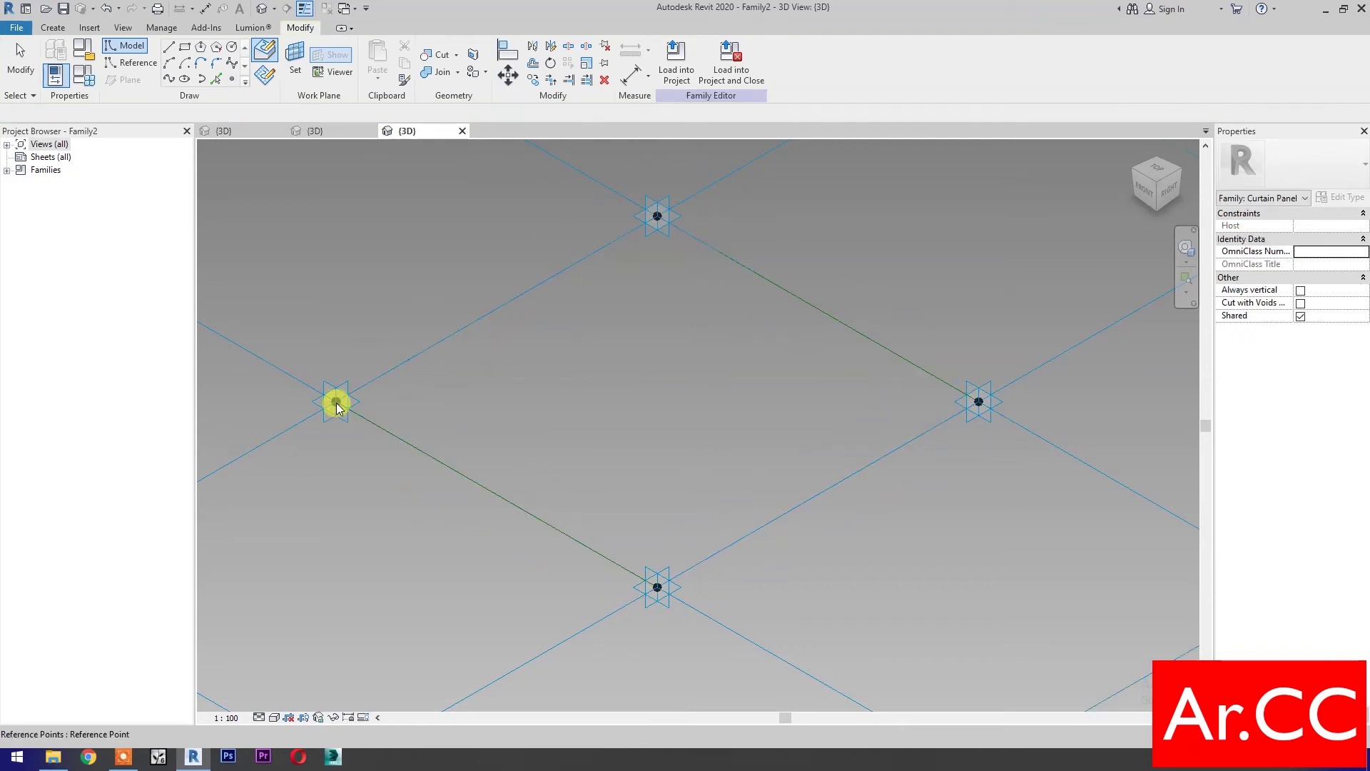
pyautogui.press('Escape')
pyautogui.click(336, 403)
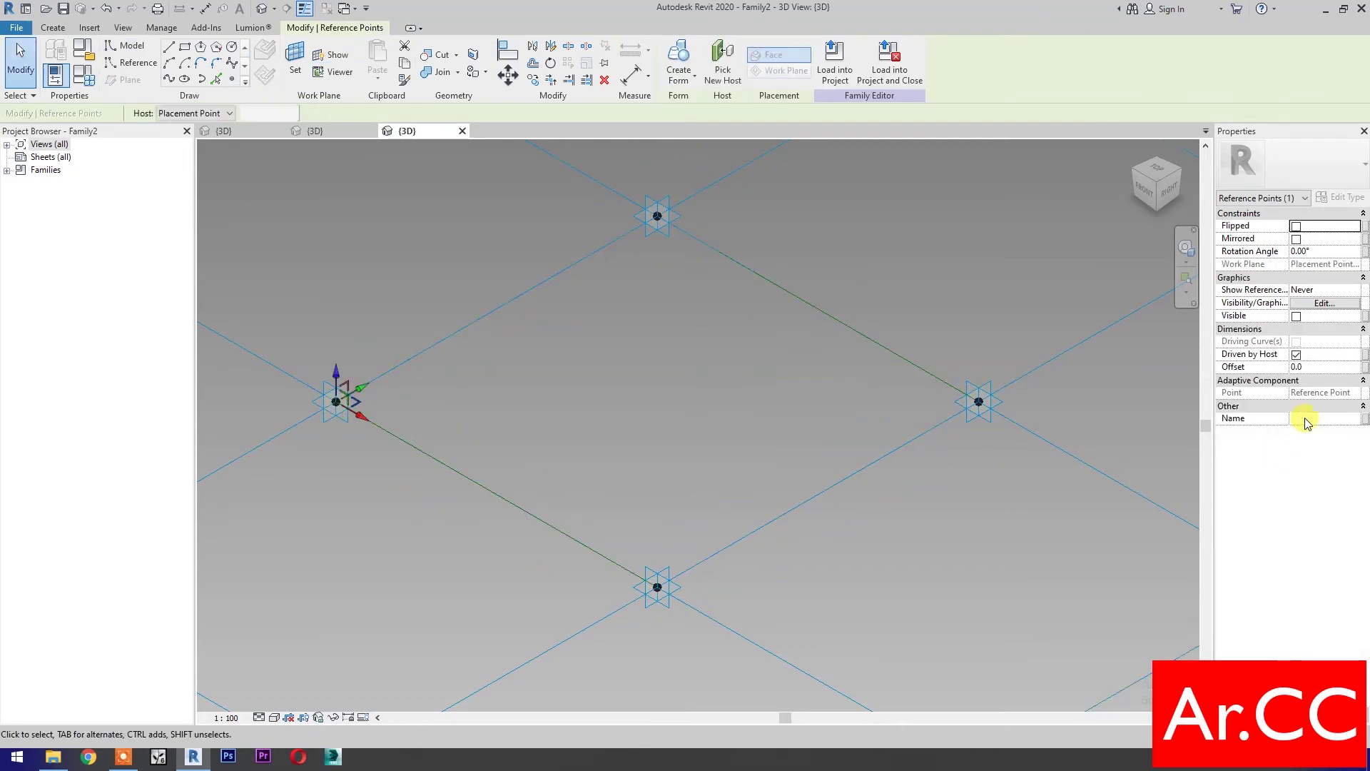
pyautogui.click(1365, 367)
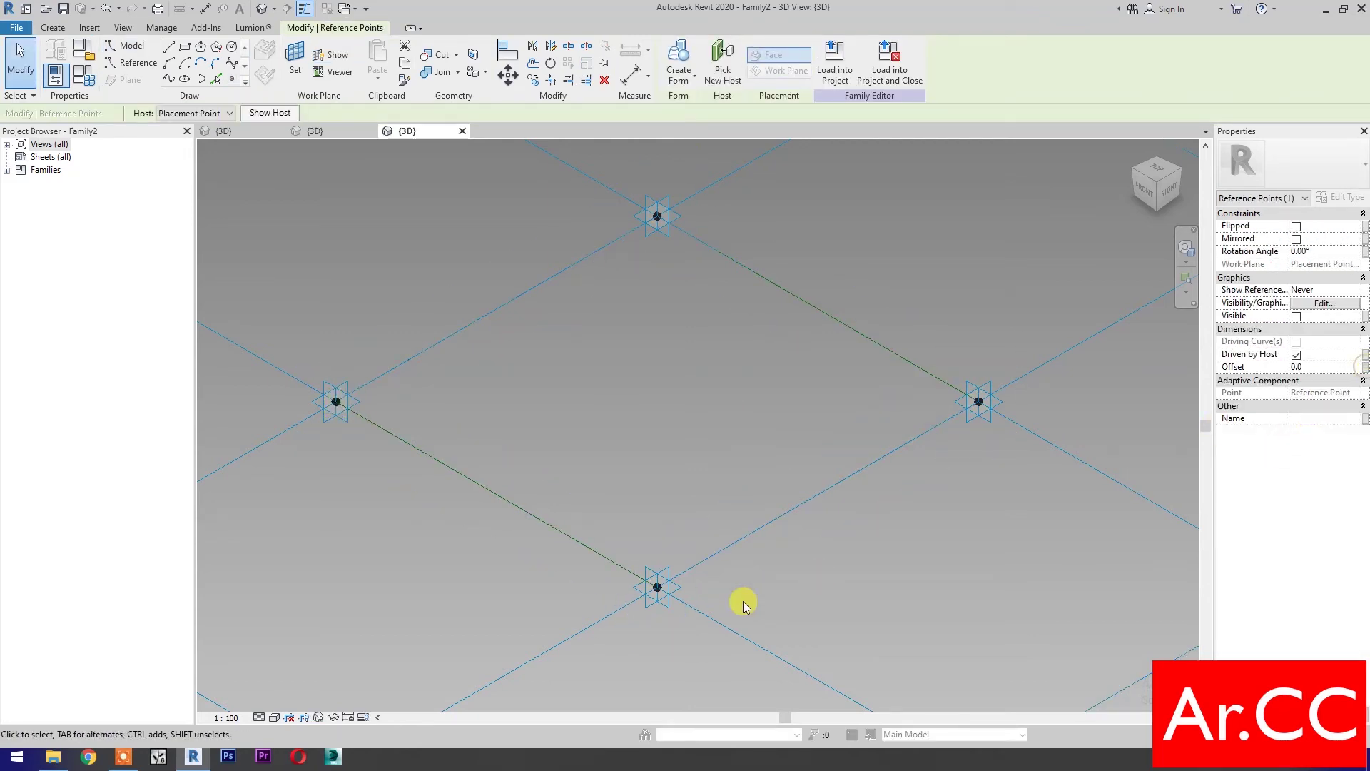
pyautogui.click(767, 537)
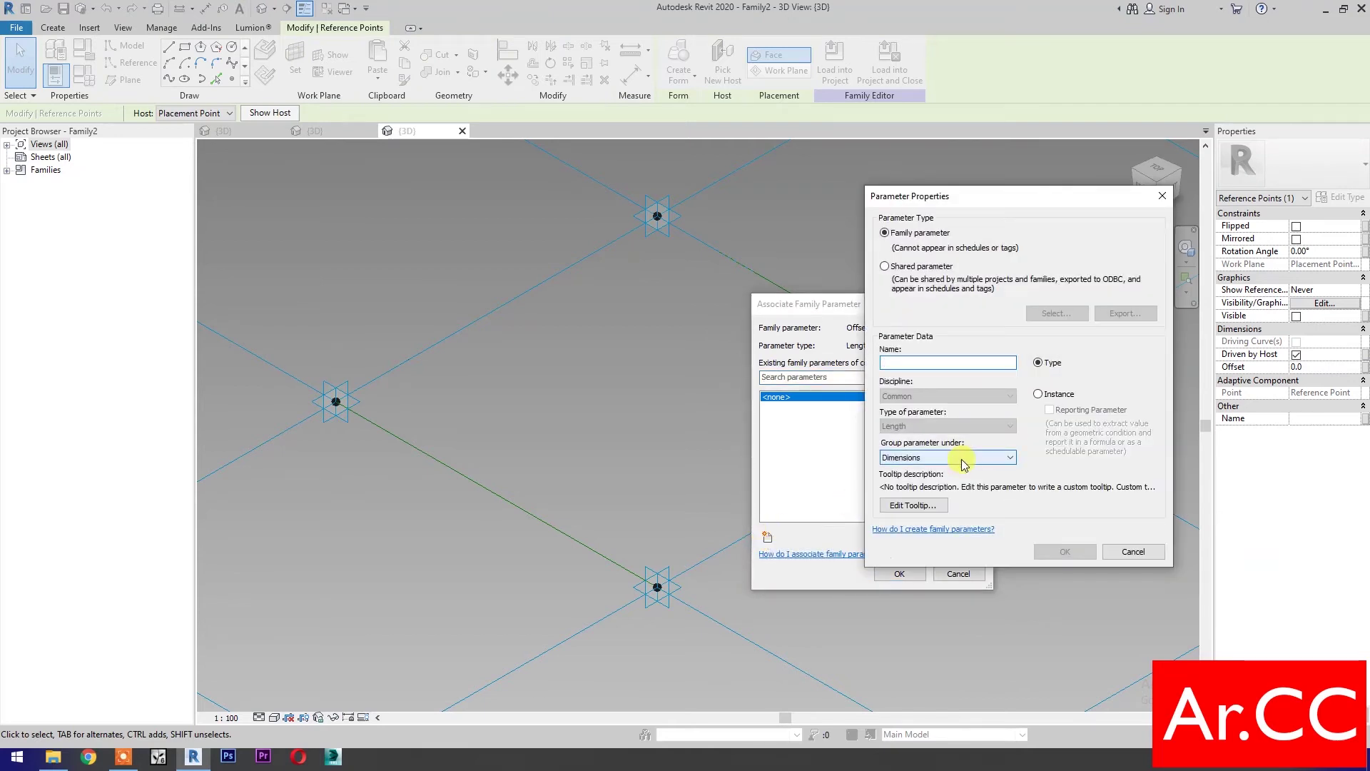
pyautogui.write('Attractor Distance')
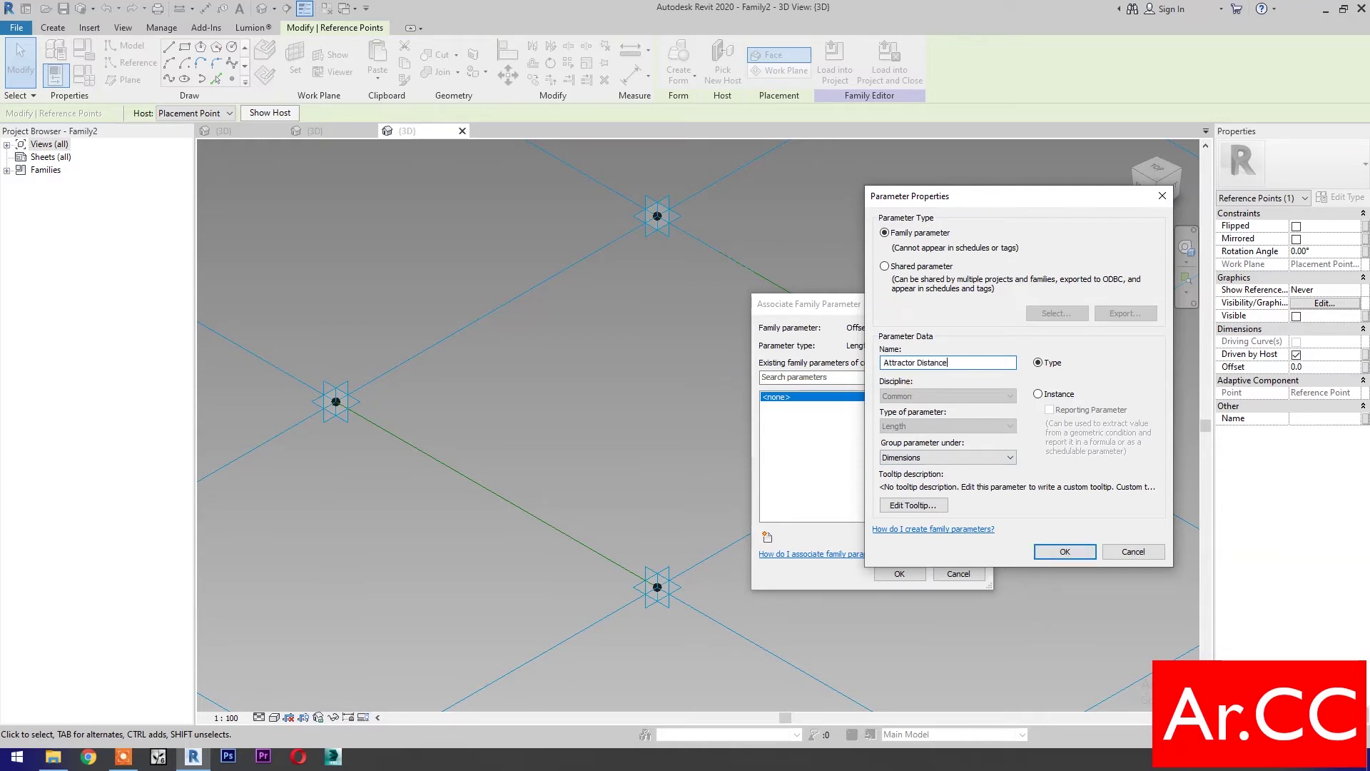
pyautogui.click(1063, 551)
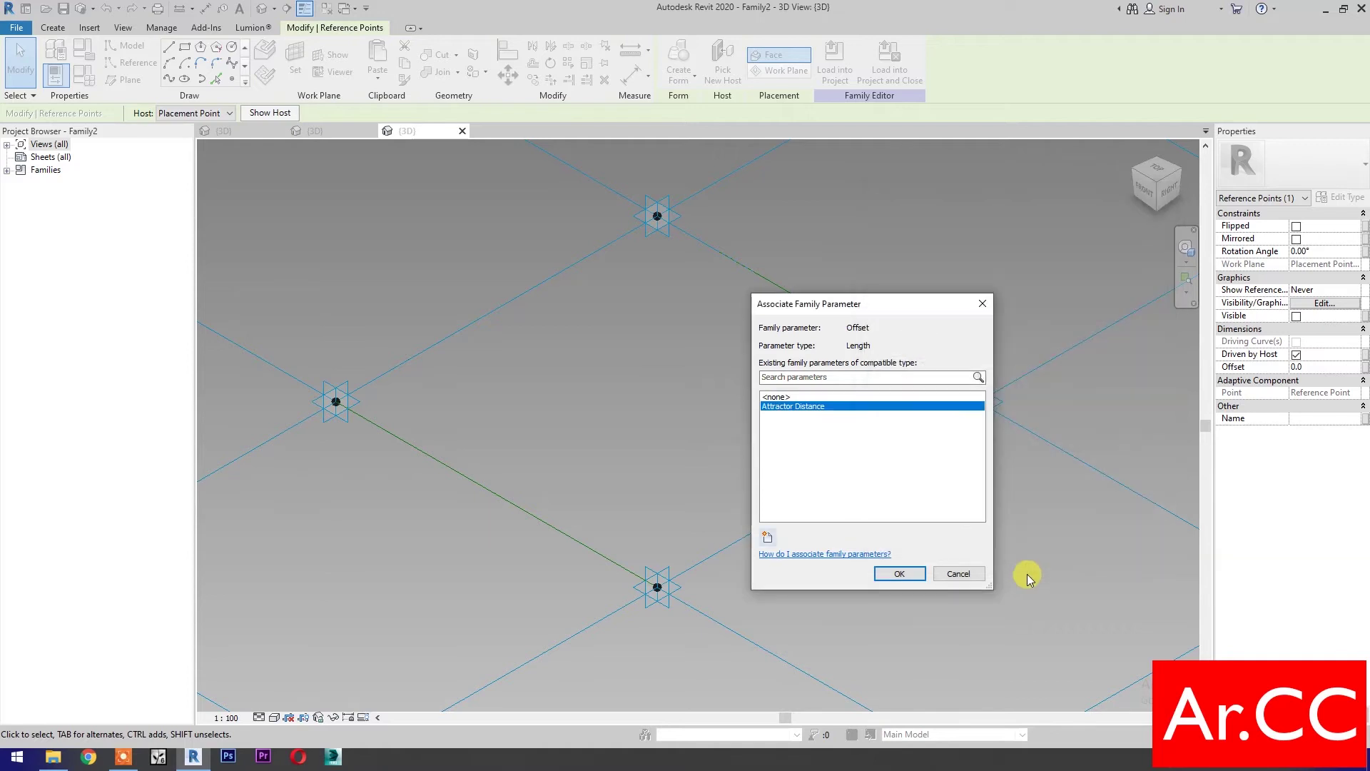
pyautogui.click(885, 577)
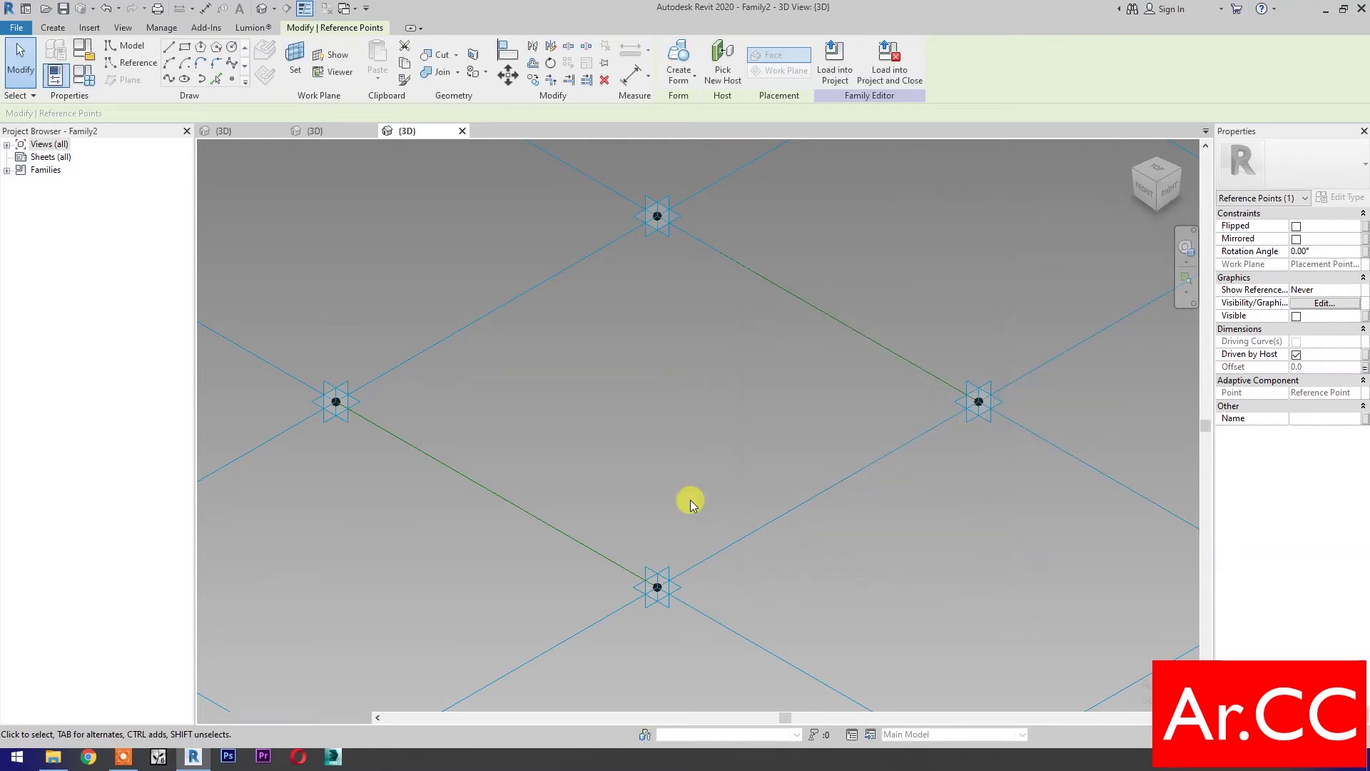
# Set Attractor Distance to 1000 in Family Types.
pyautogui.click(84, 84)
pyautogui.click(277, 286)
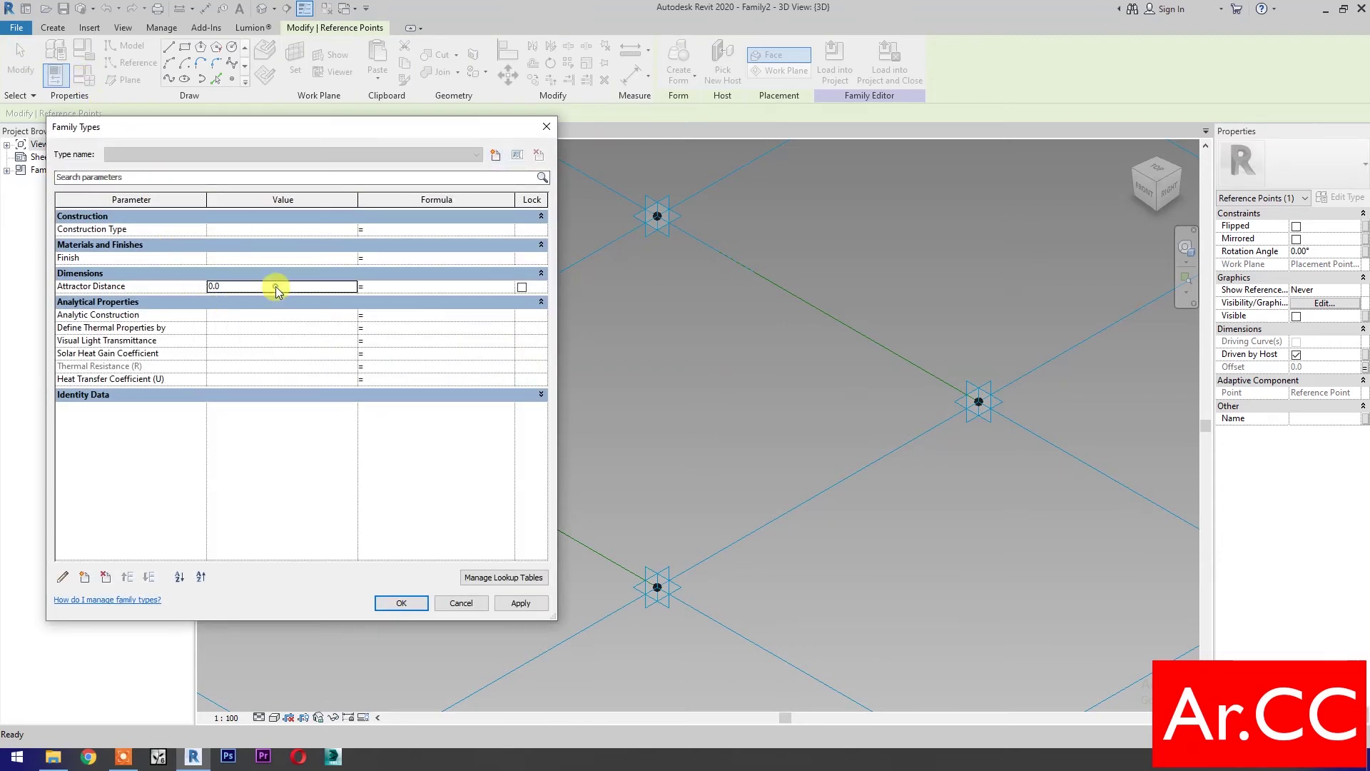
pyautogui.write('1000')
pyautogui.click(400, 603)
pyautogui.click(392, 631)
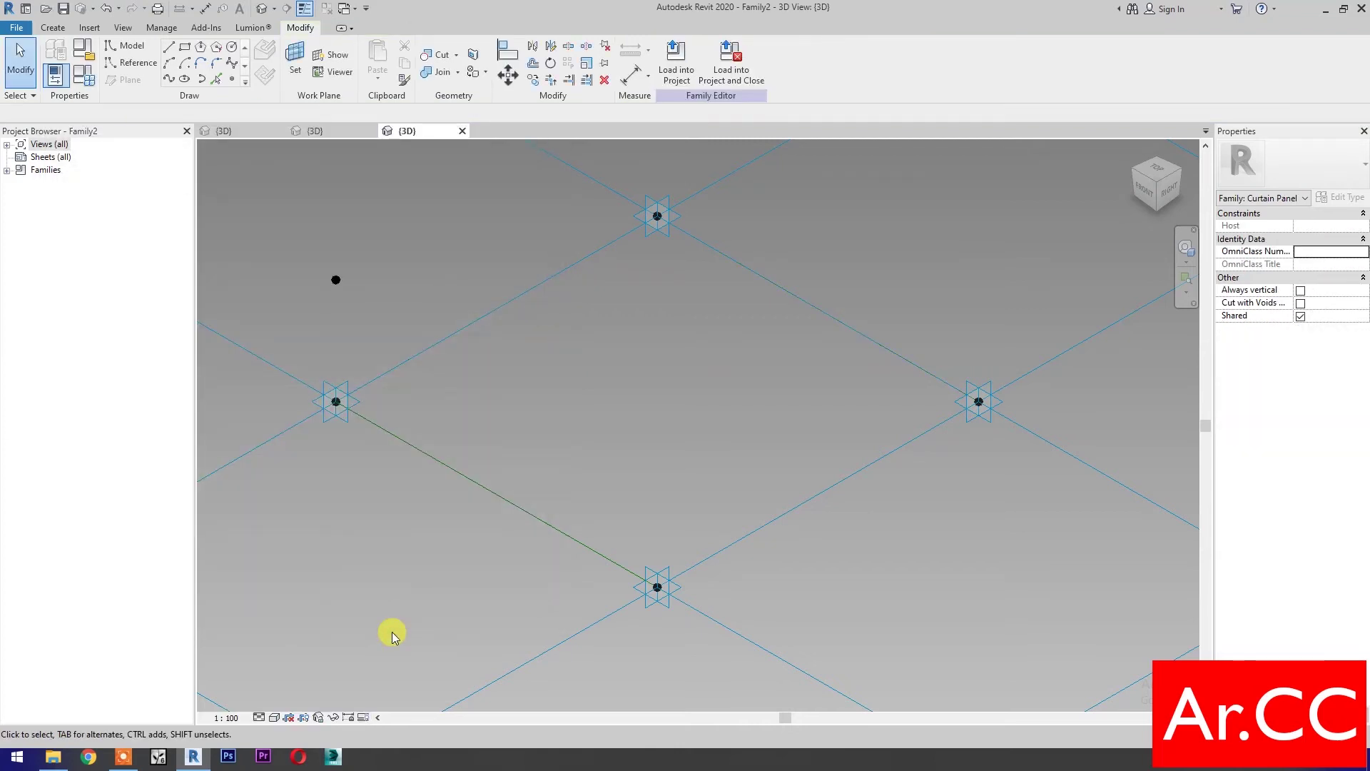
# Create a flat surface form from the four reference lines and select it.
pyautogui.press('Tab')
pyautogui.click(508, 503)
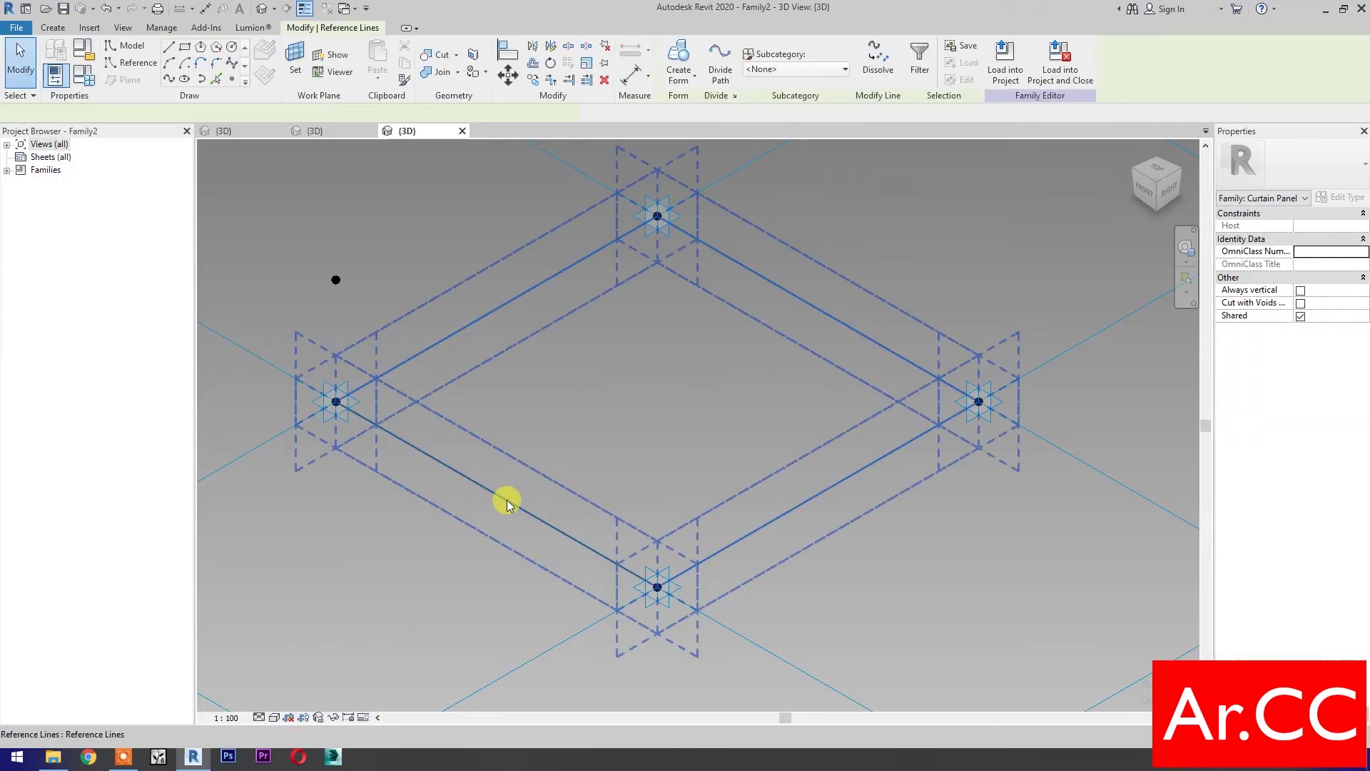
pyautogui.click(676, 56)
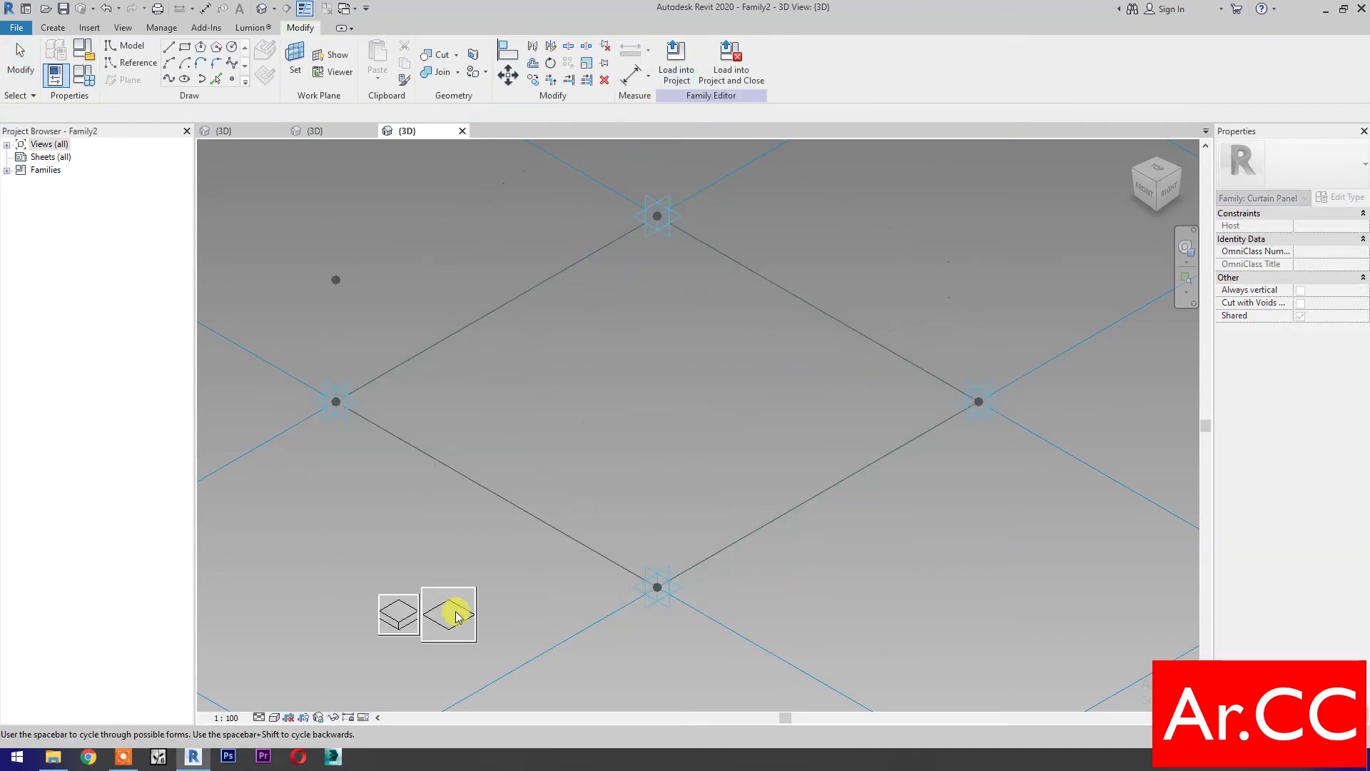
pyautogui.click(455, 611)
pyautogui.press('Tab')
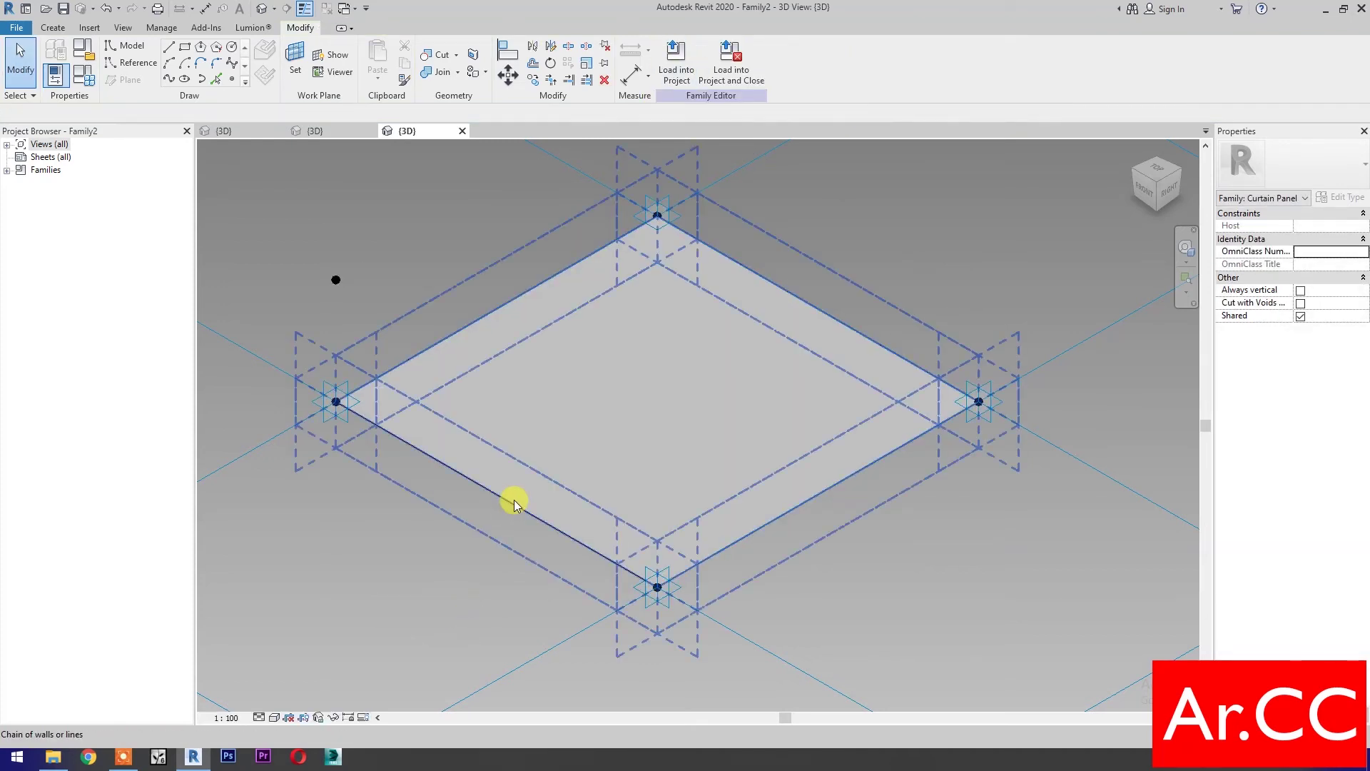
pyautogui.press('Tab')
pyautogui.press('Tab')
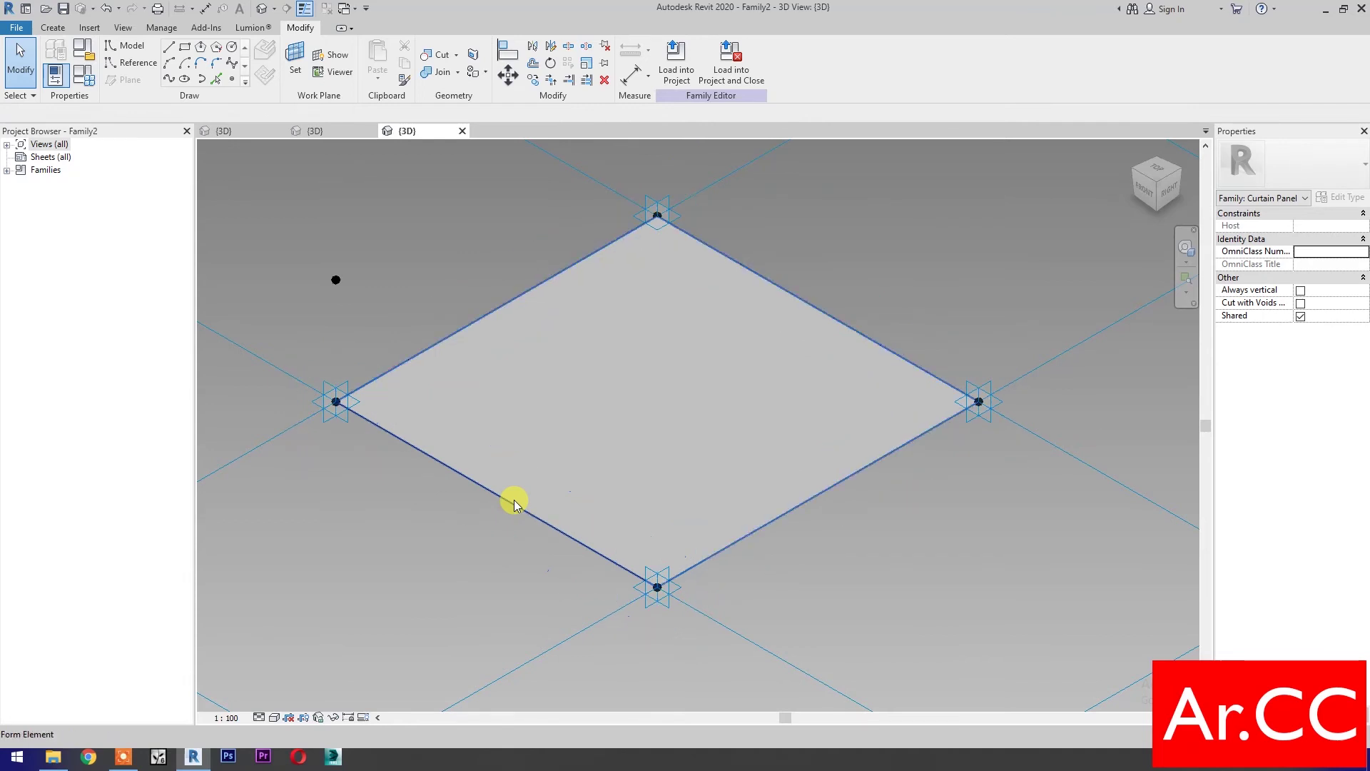
pyautogui.click(513, 500)
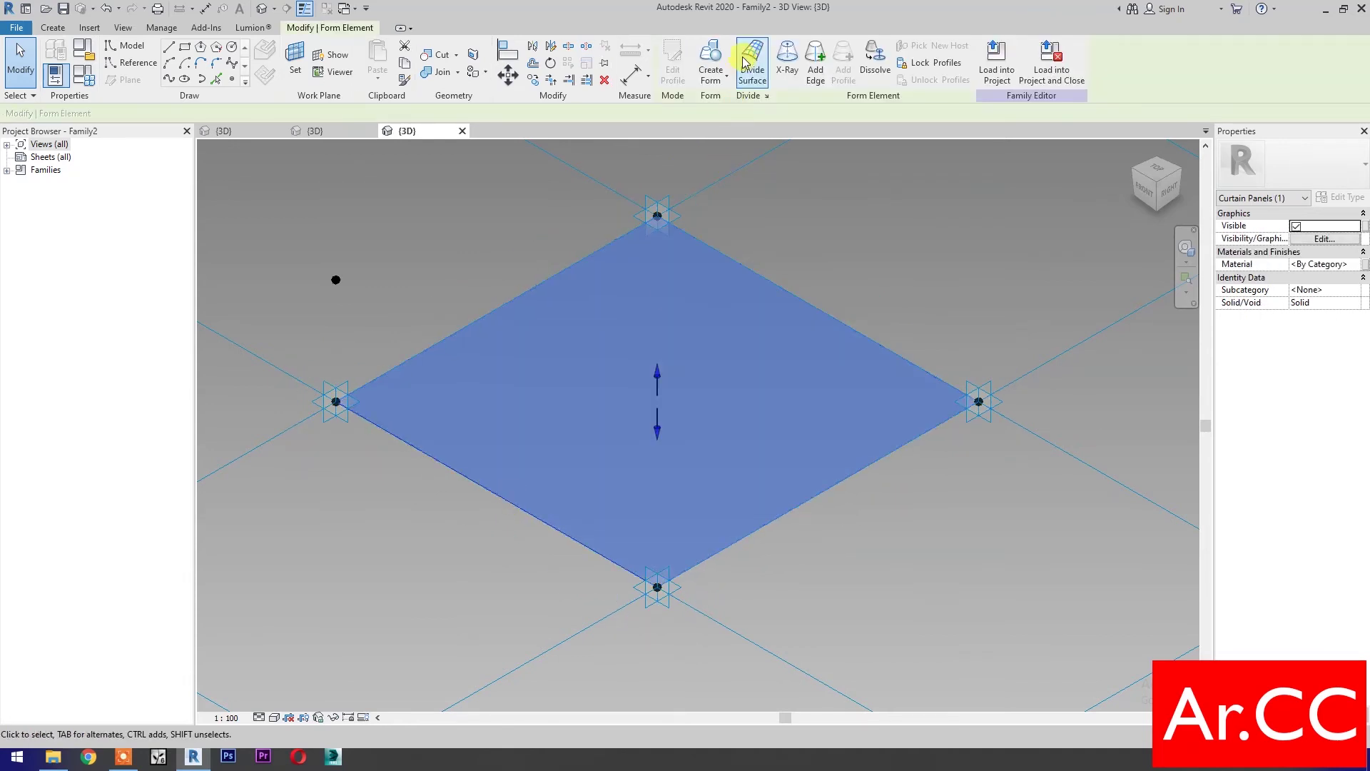
# Divide the surface and drive its U Grid Number with a new U Grid parameter.
pyautogui.click(745, 64)
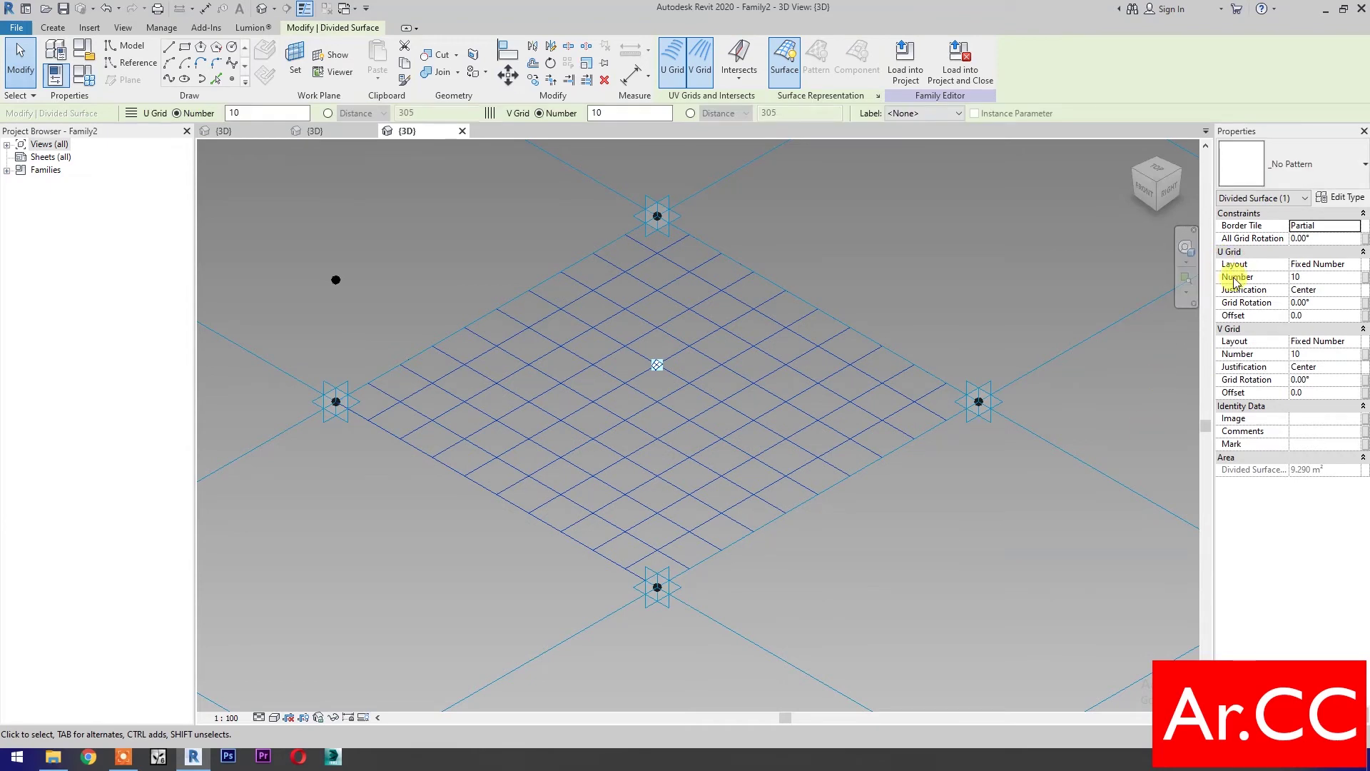
pyautogui.click(1365, 278)
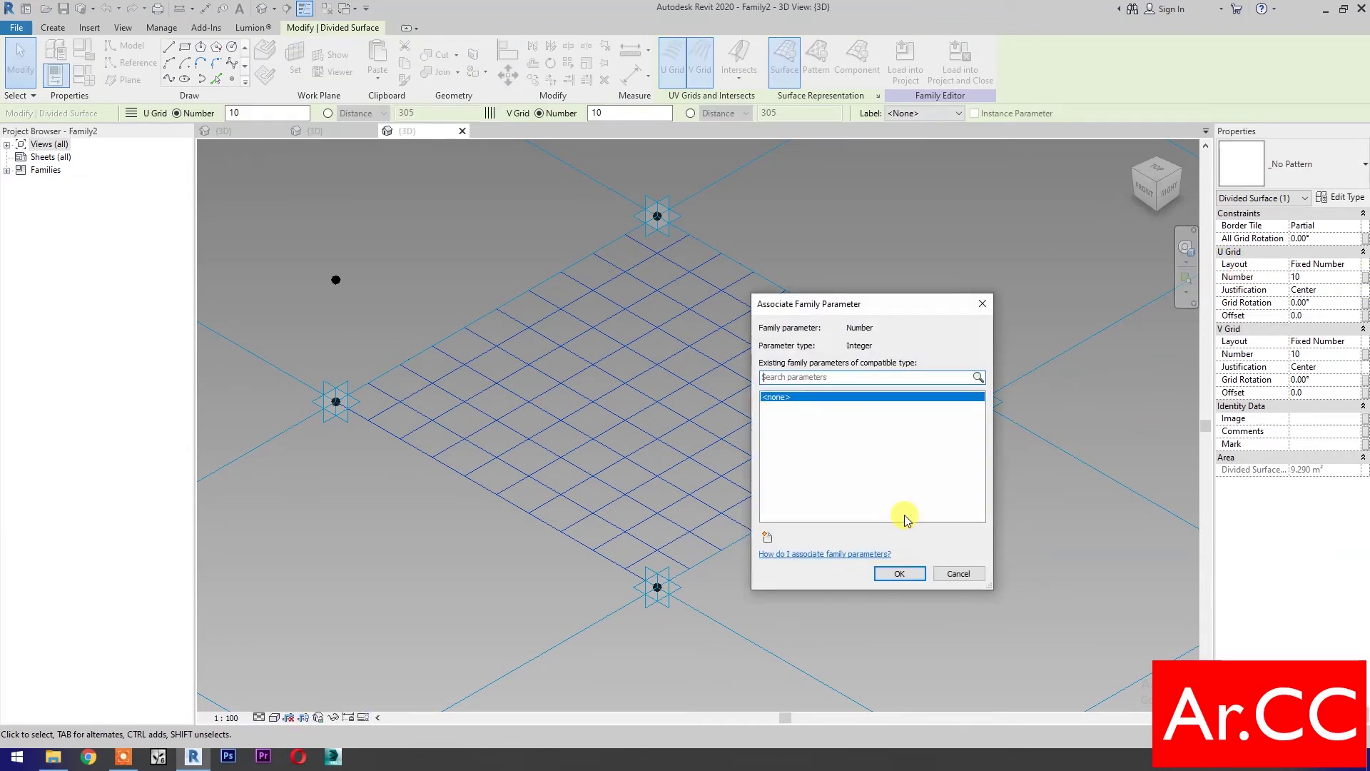
pyautogui.click(768, 536)
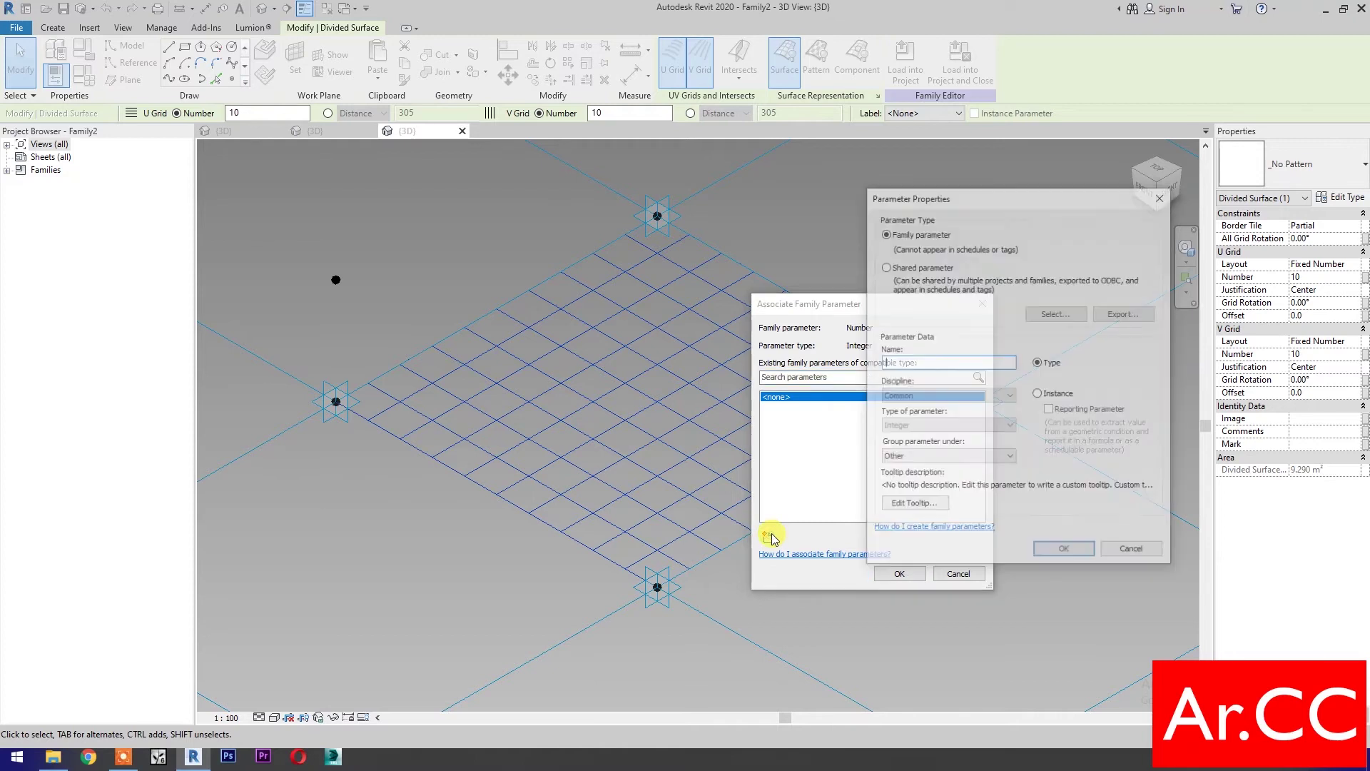
pyautogui.write('U Grid')
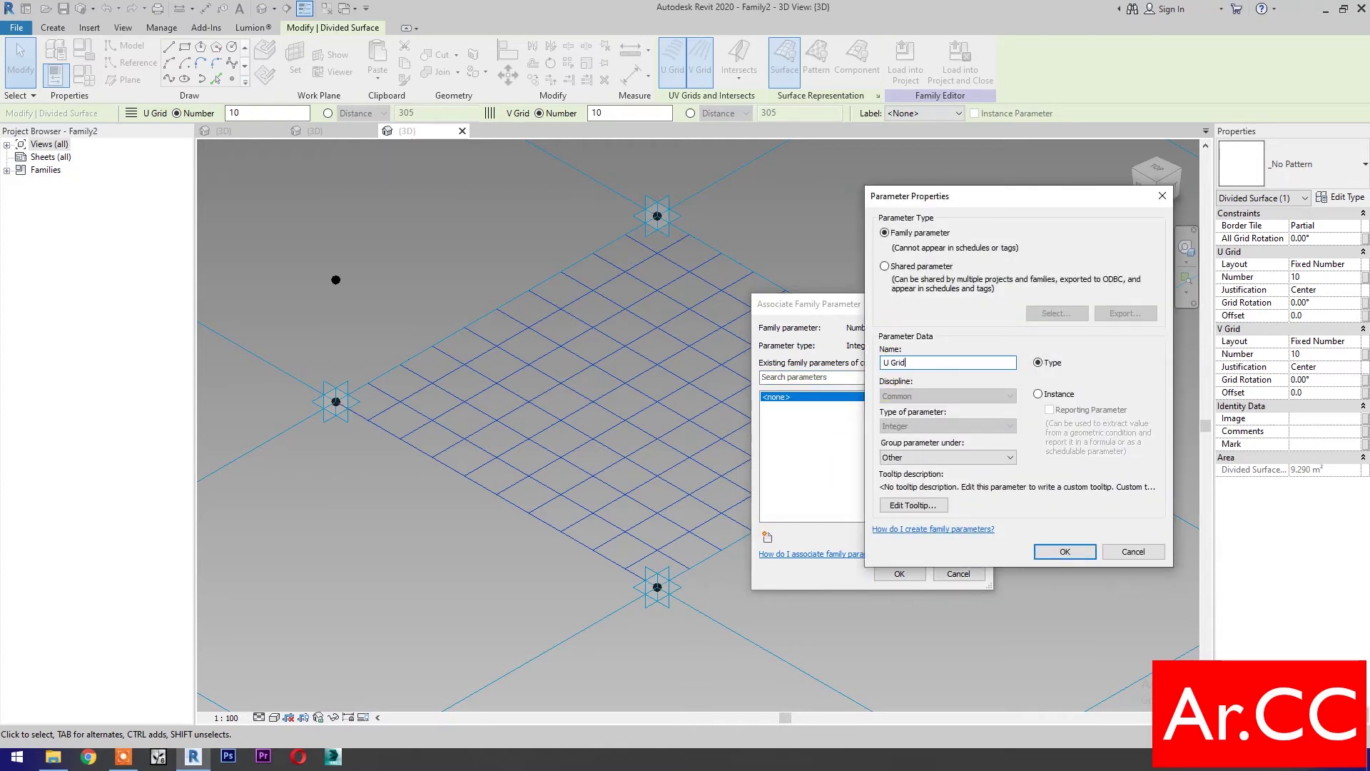
pyautogui.click(1058, 551)
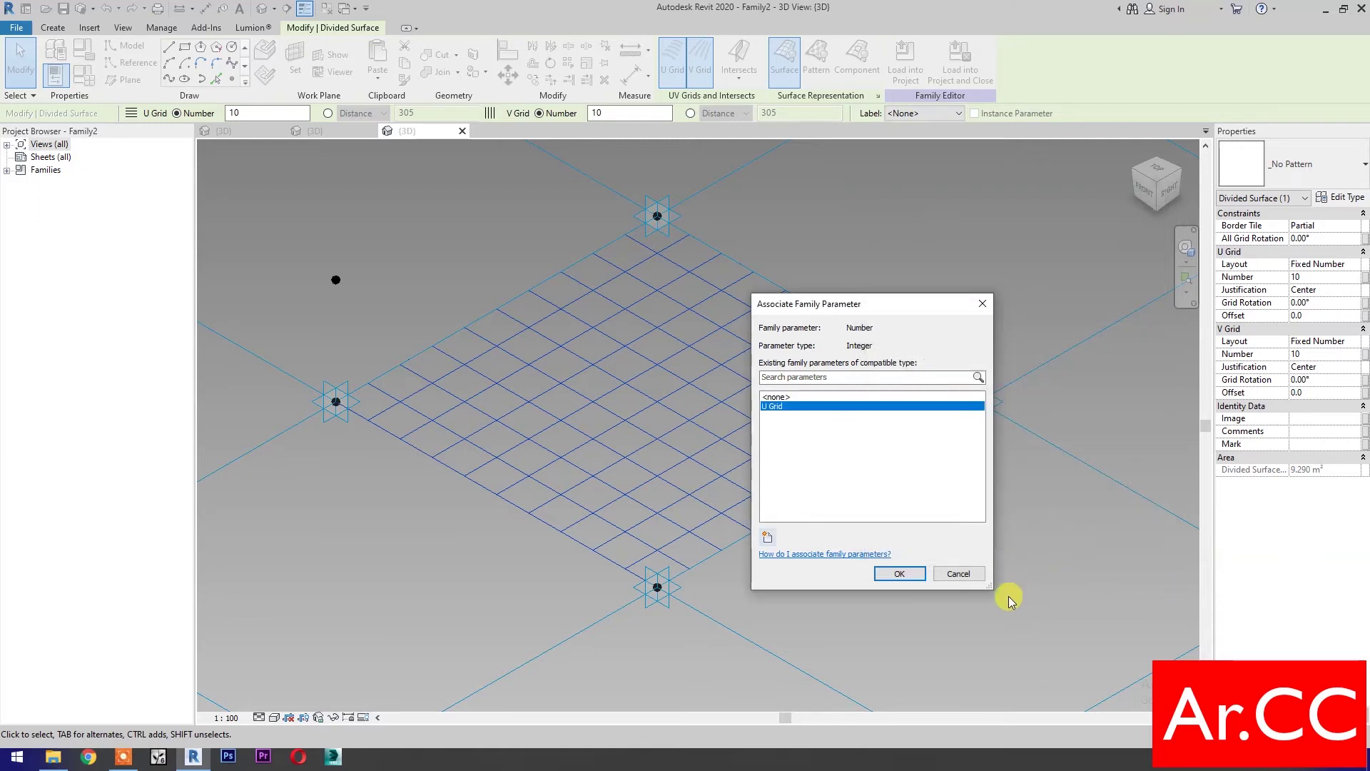
pyautogui.click(902, 573)
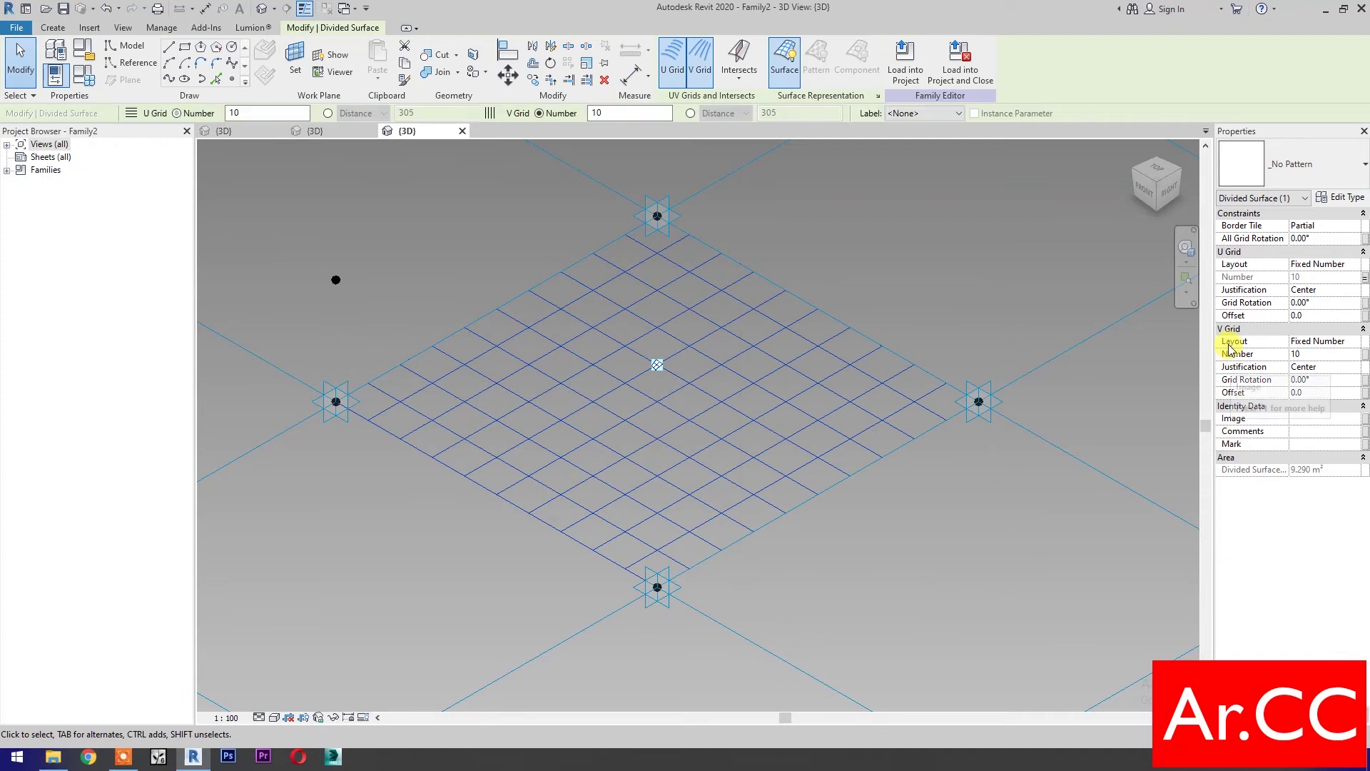
# Drive the V Grid Number with a new V Grid parameter.
pyautogui.click(1365, 355)
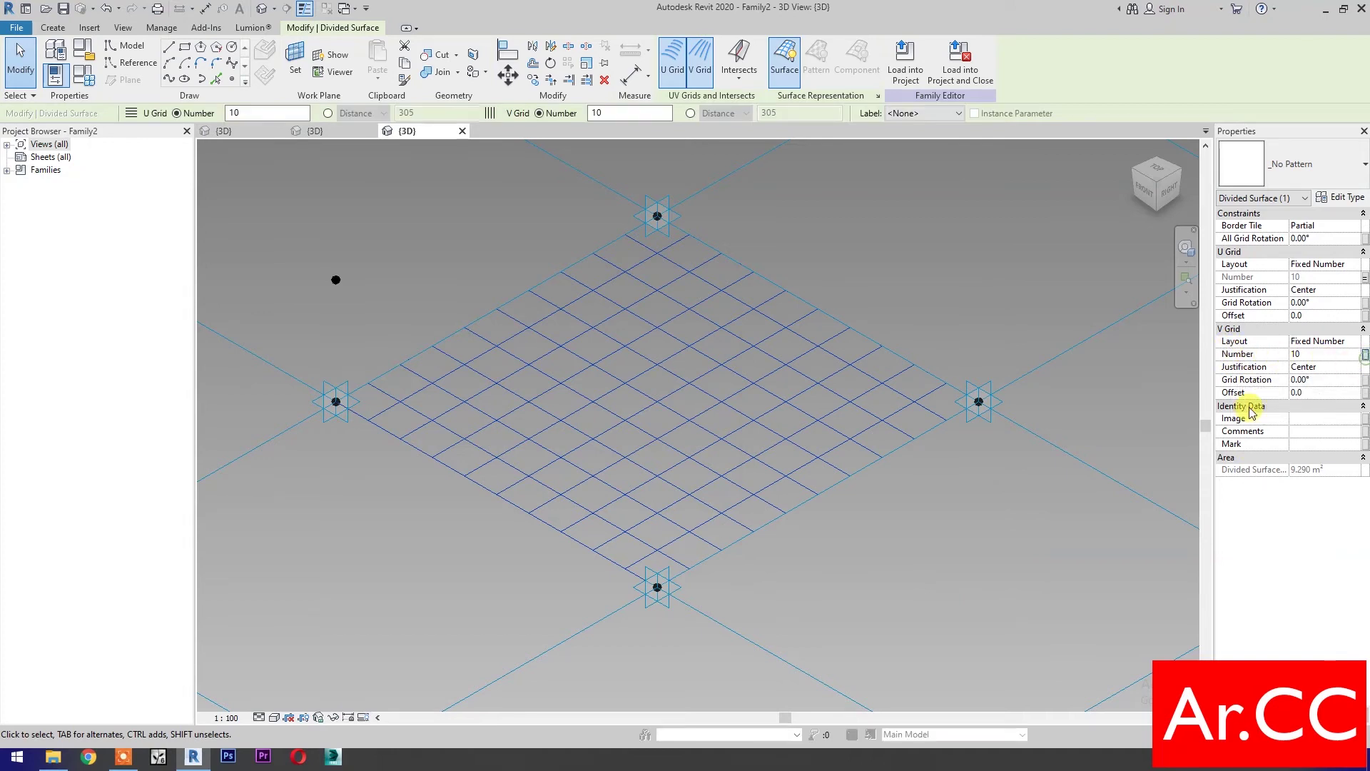
pyautogui.click(767, 537)
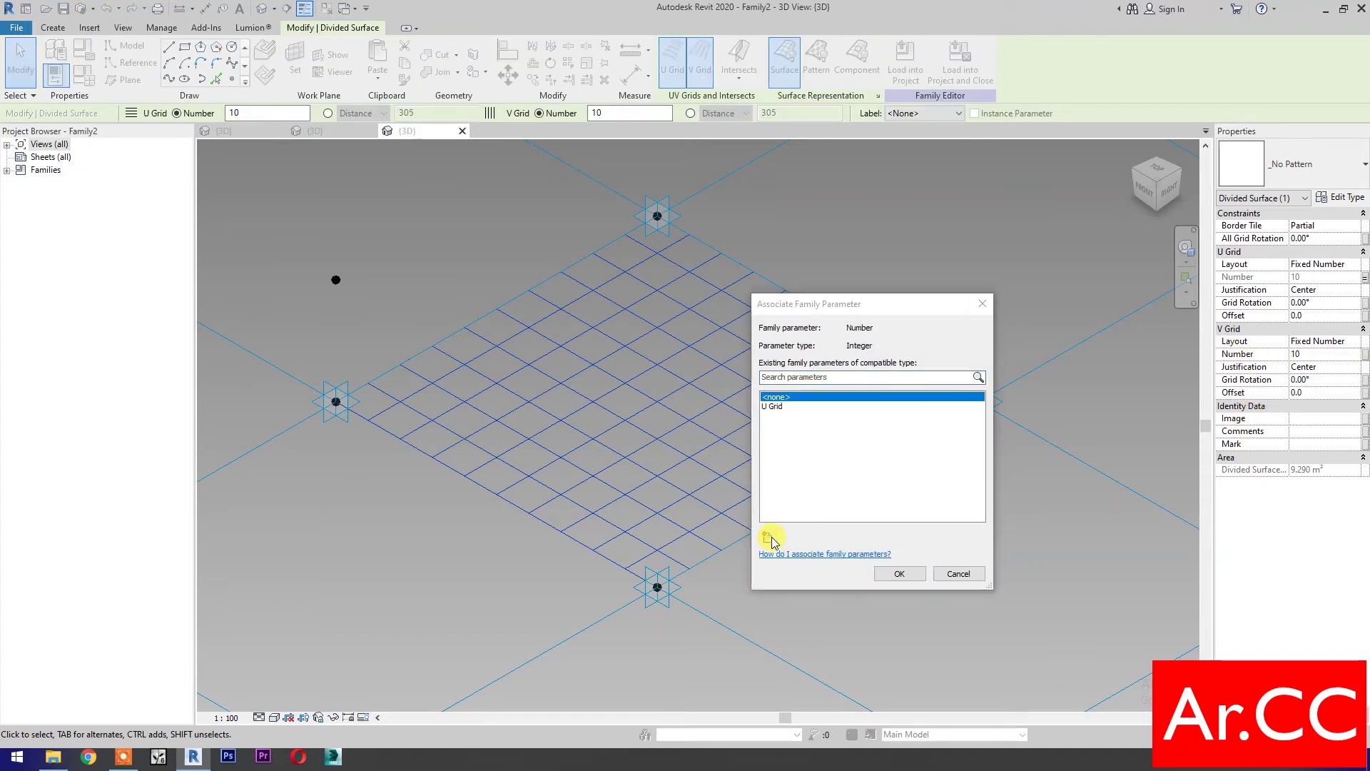
pyautogui.write('V Grid')
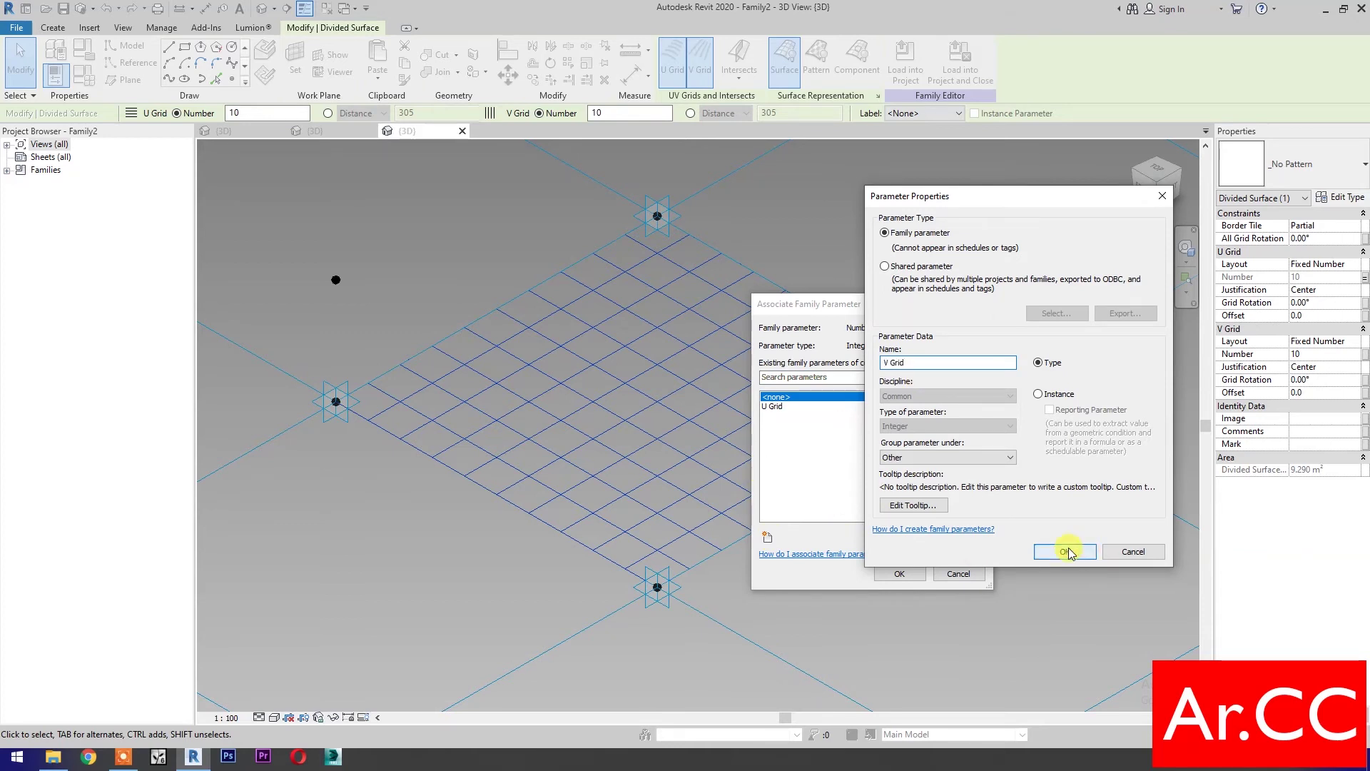
pyautogui.click(1064, 551)
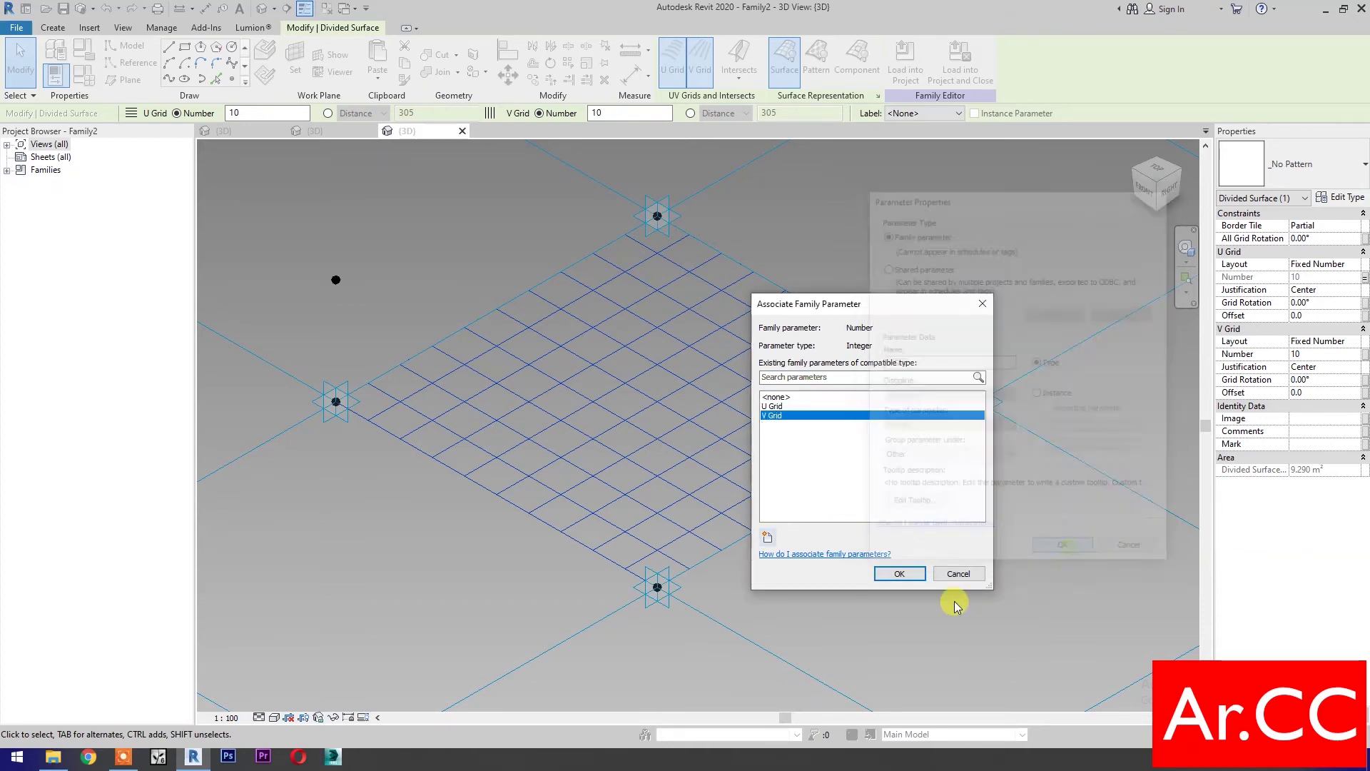
pyautogui.click(901, 575)
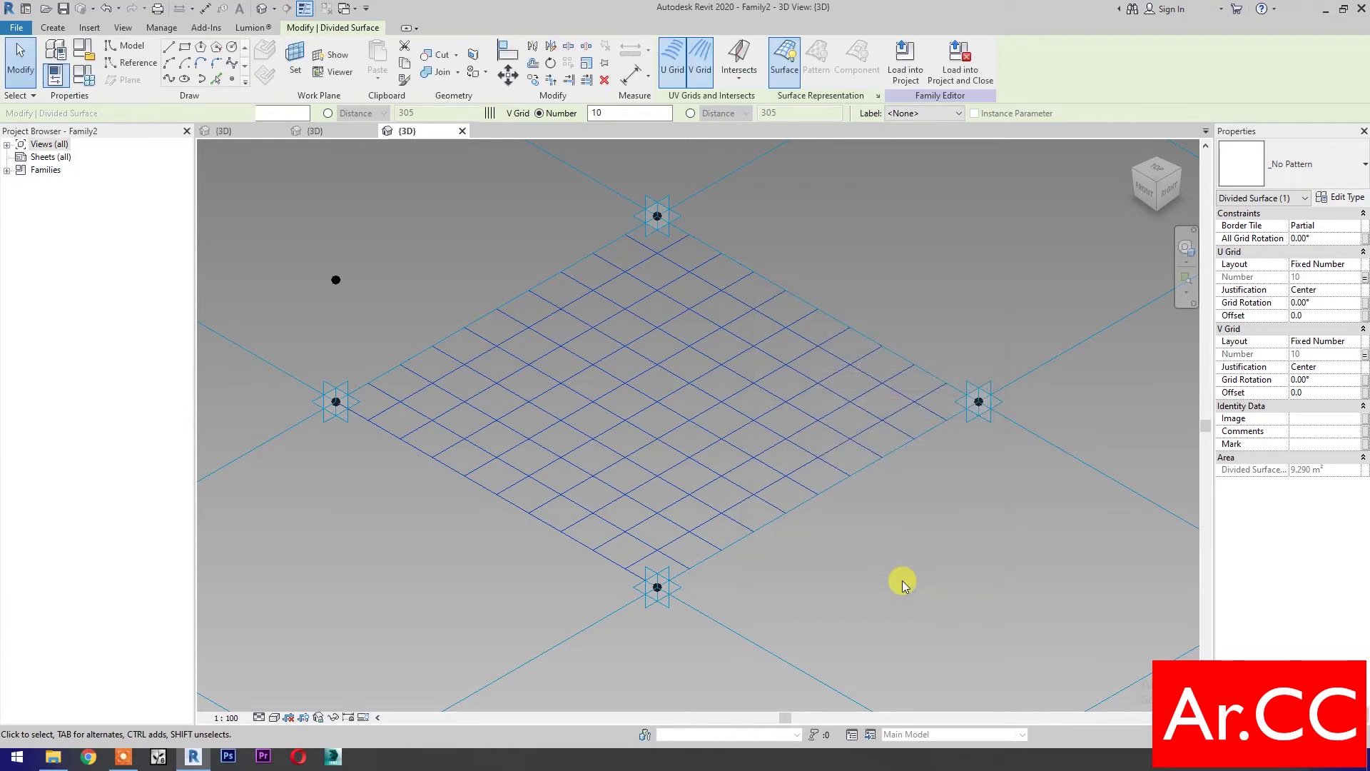
pyautogui.click(901, 580)
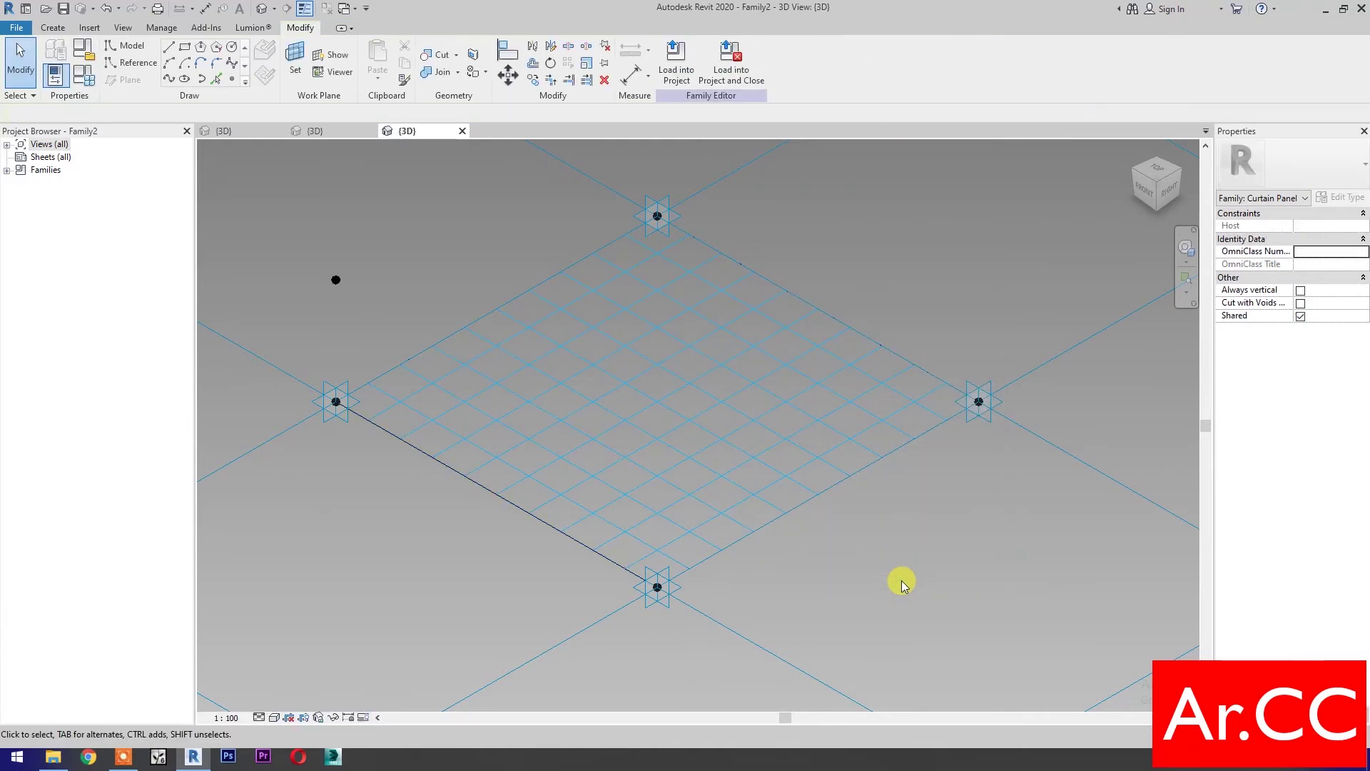
# Turn on Nodes in the divided surface's Surface Representation.
pyautogui.click(782, 477)
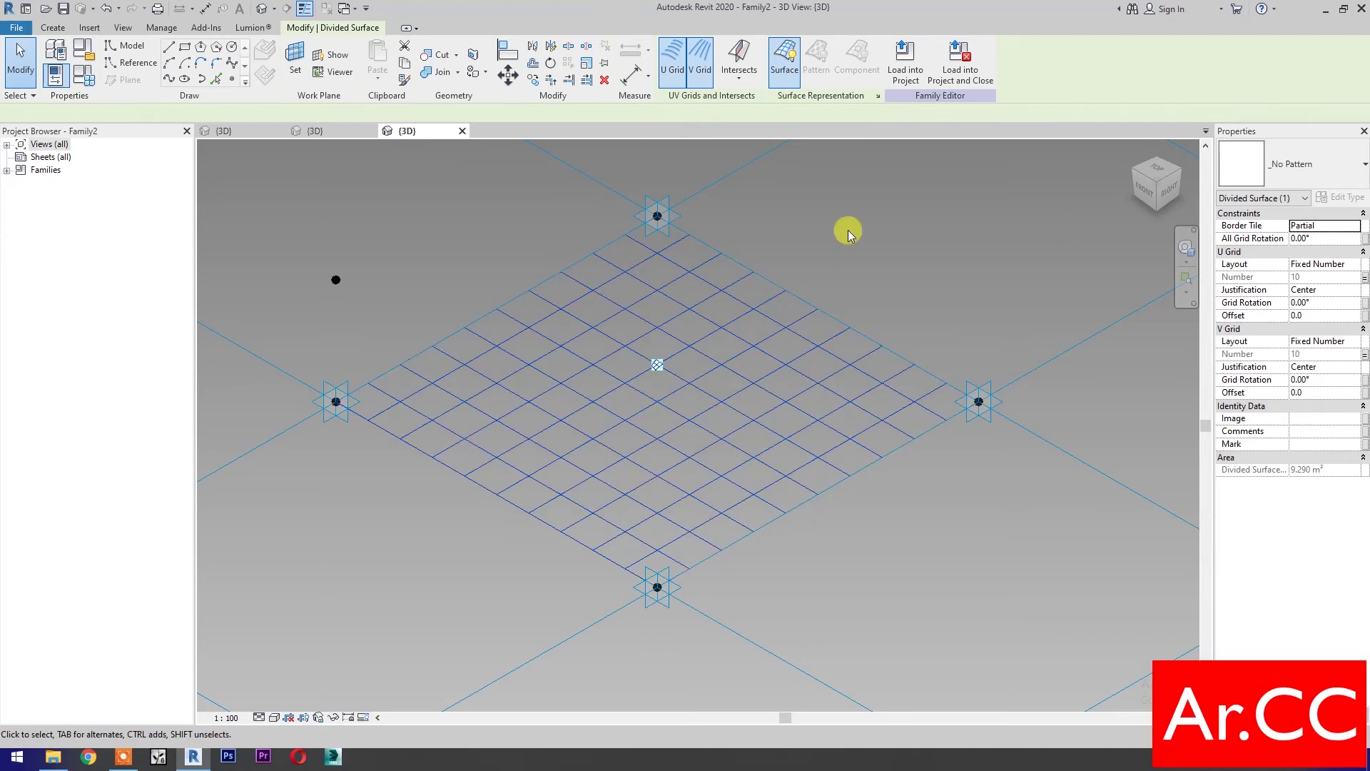
pyautogui.click(877, 98)
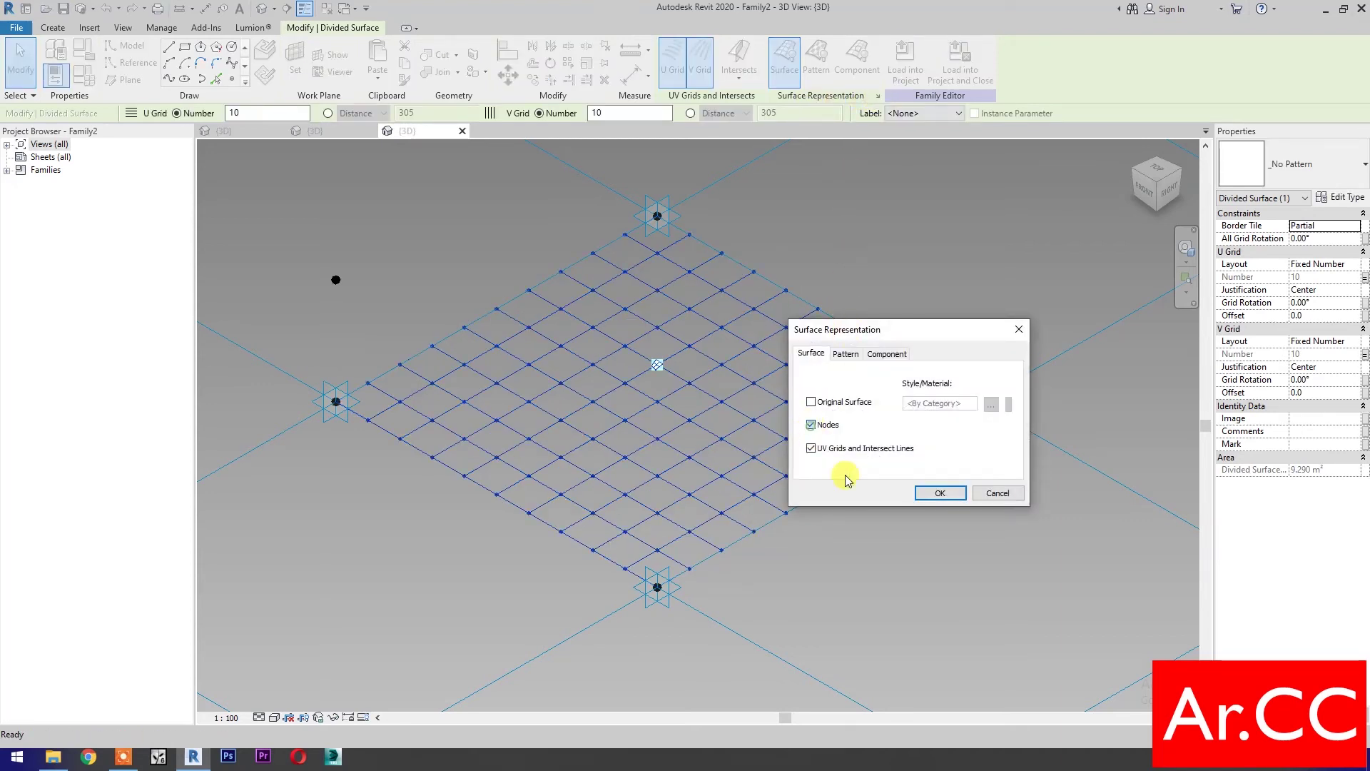
pyautogui.click(812, 426)
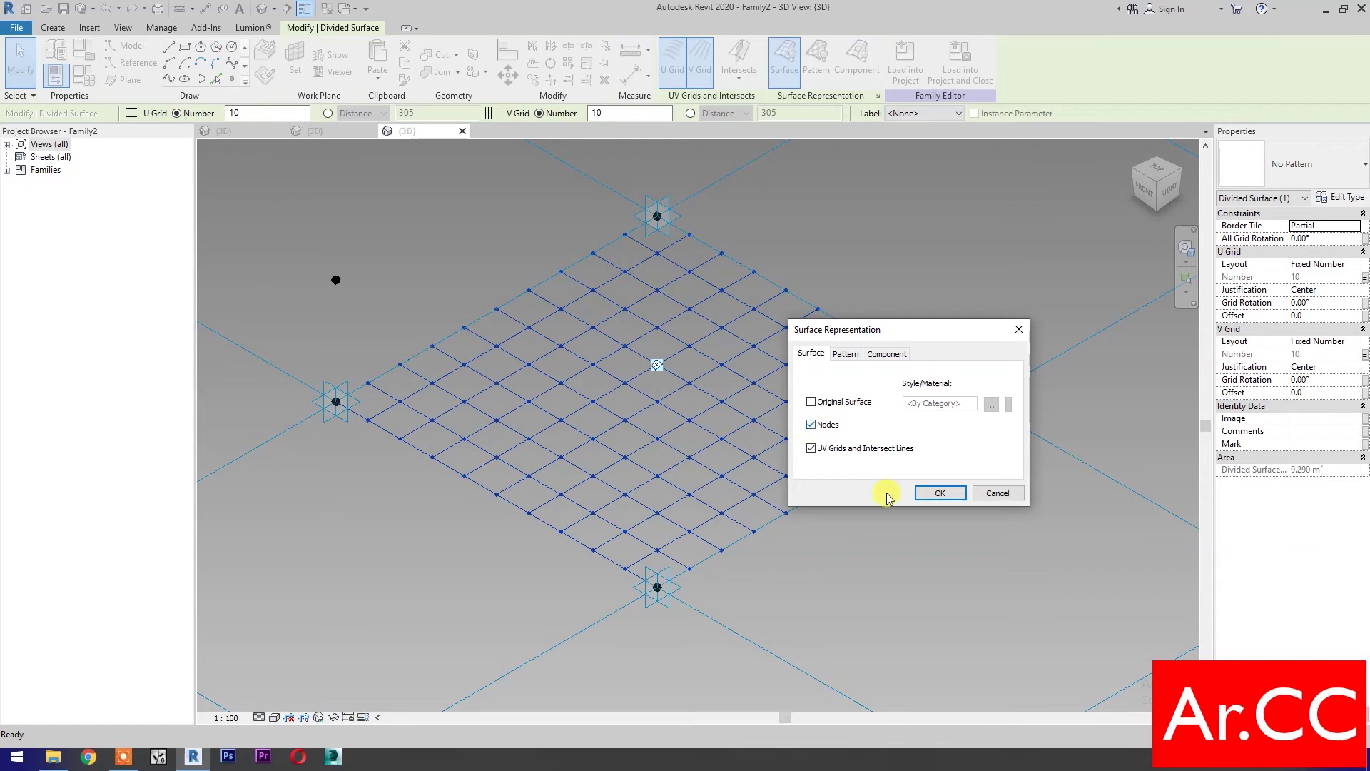
pyautogui.click(923, 494)
pyautogui.click(842, 597)
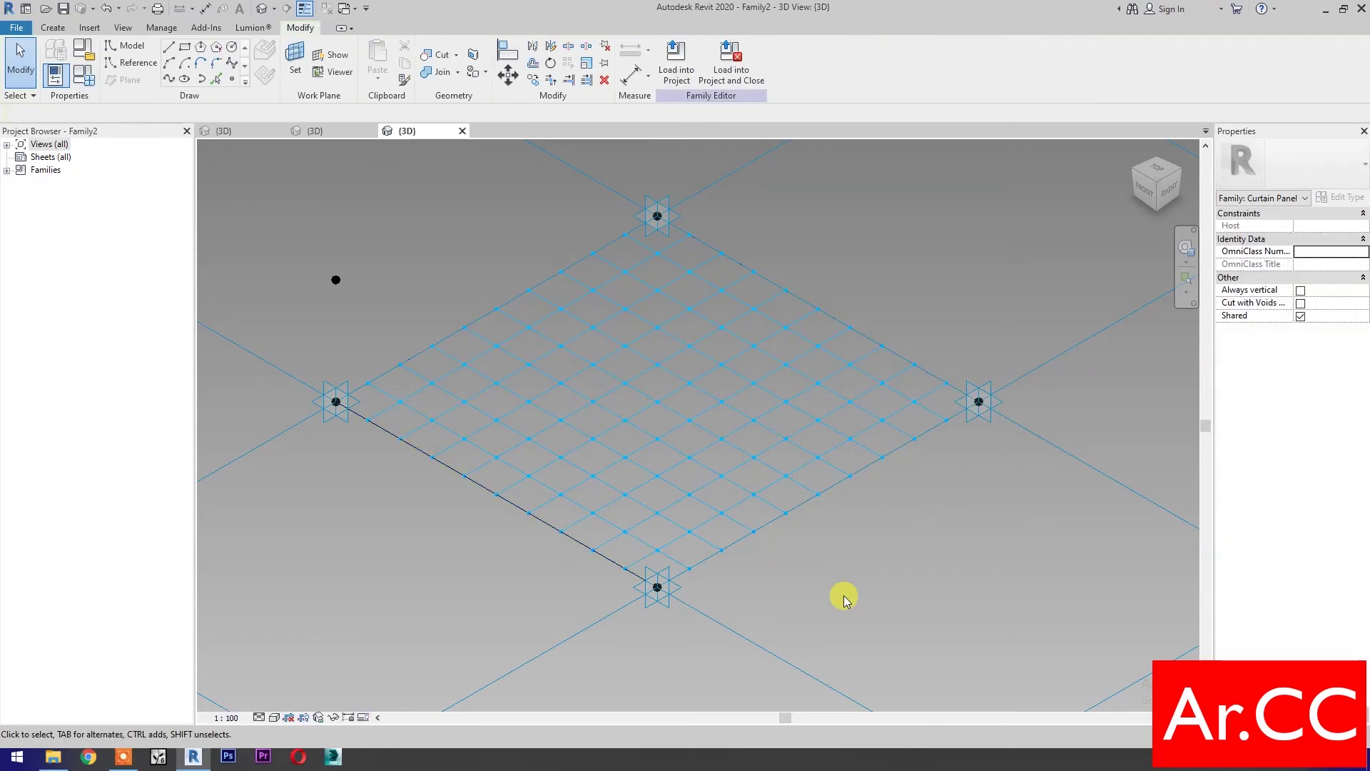
# Make Adaptive Cylinder Attractor always vertical, save it, and load it into Family2.
pyautogui.click(348, 132)
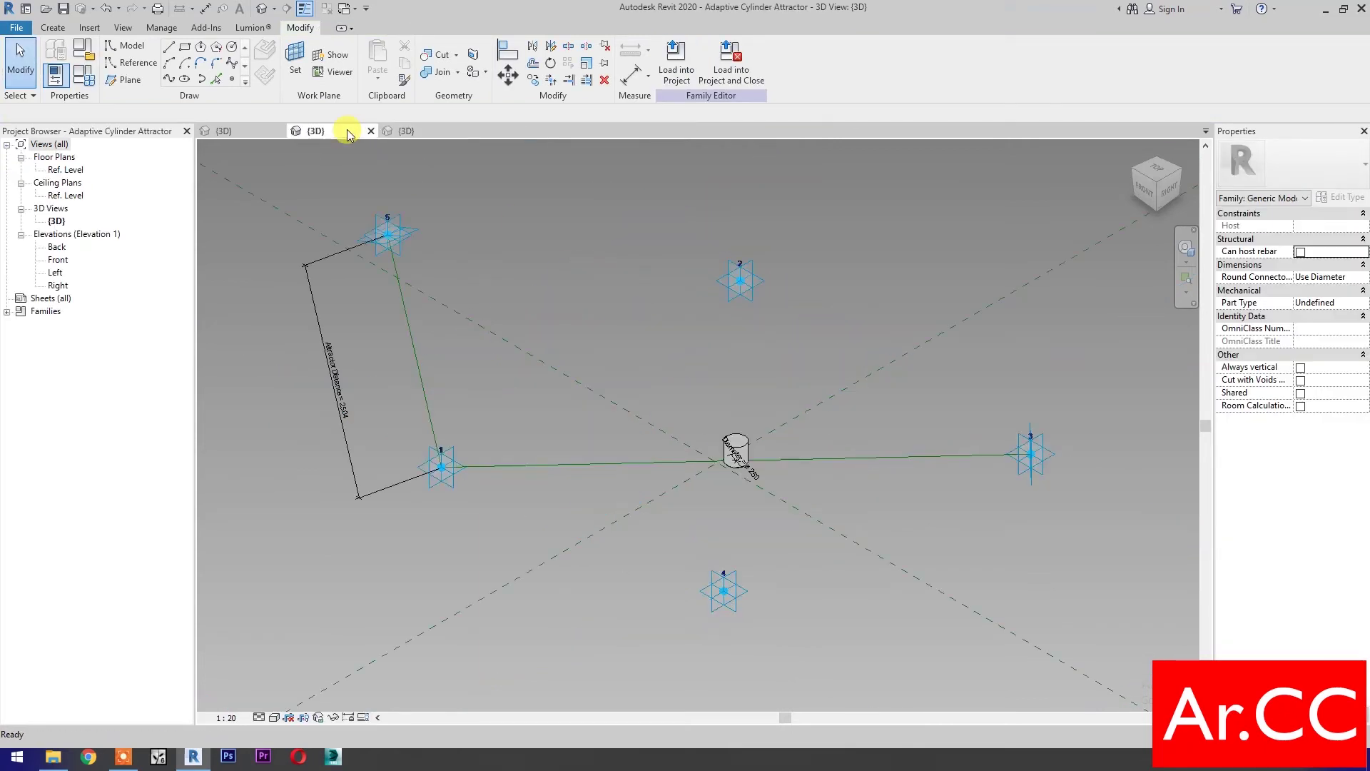
pyautogui.click(1300, 368)
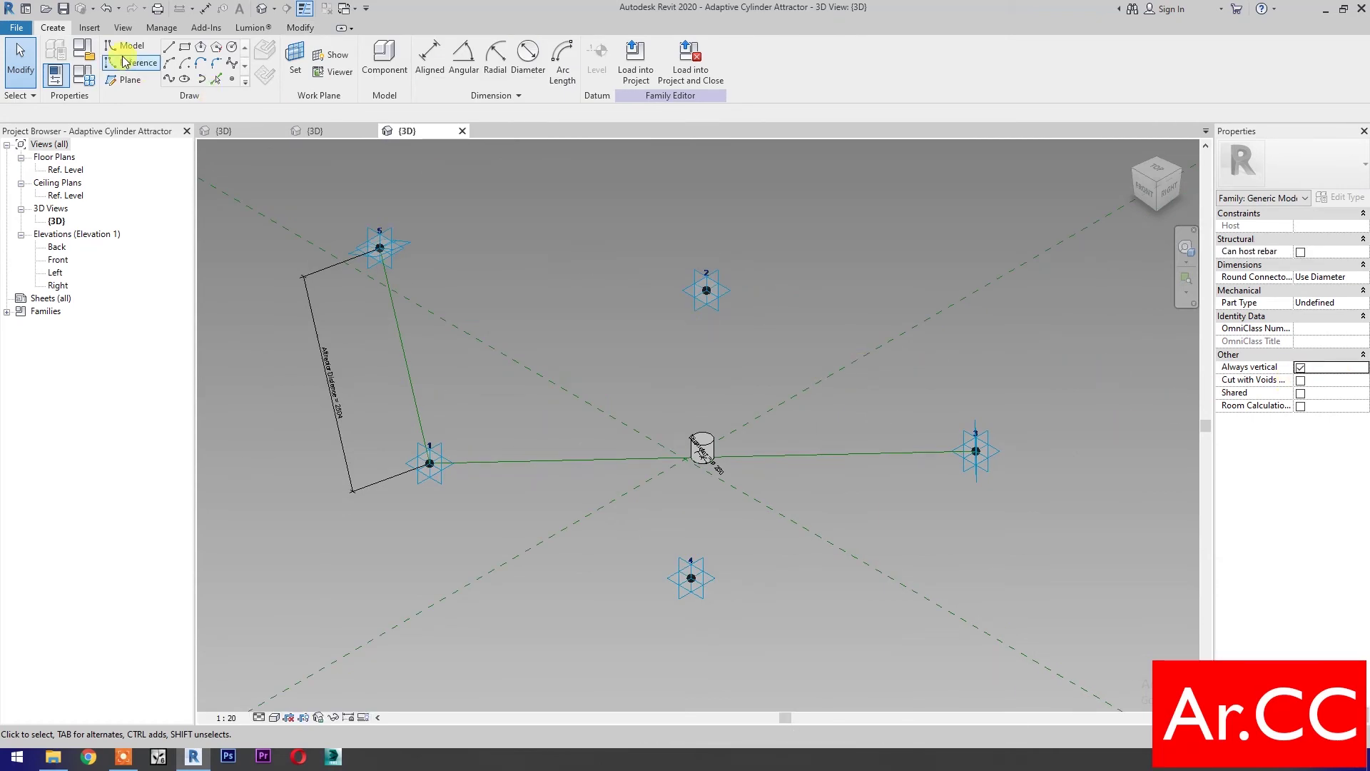
pyautogui.click(63, 10)
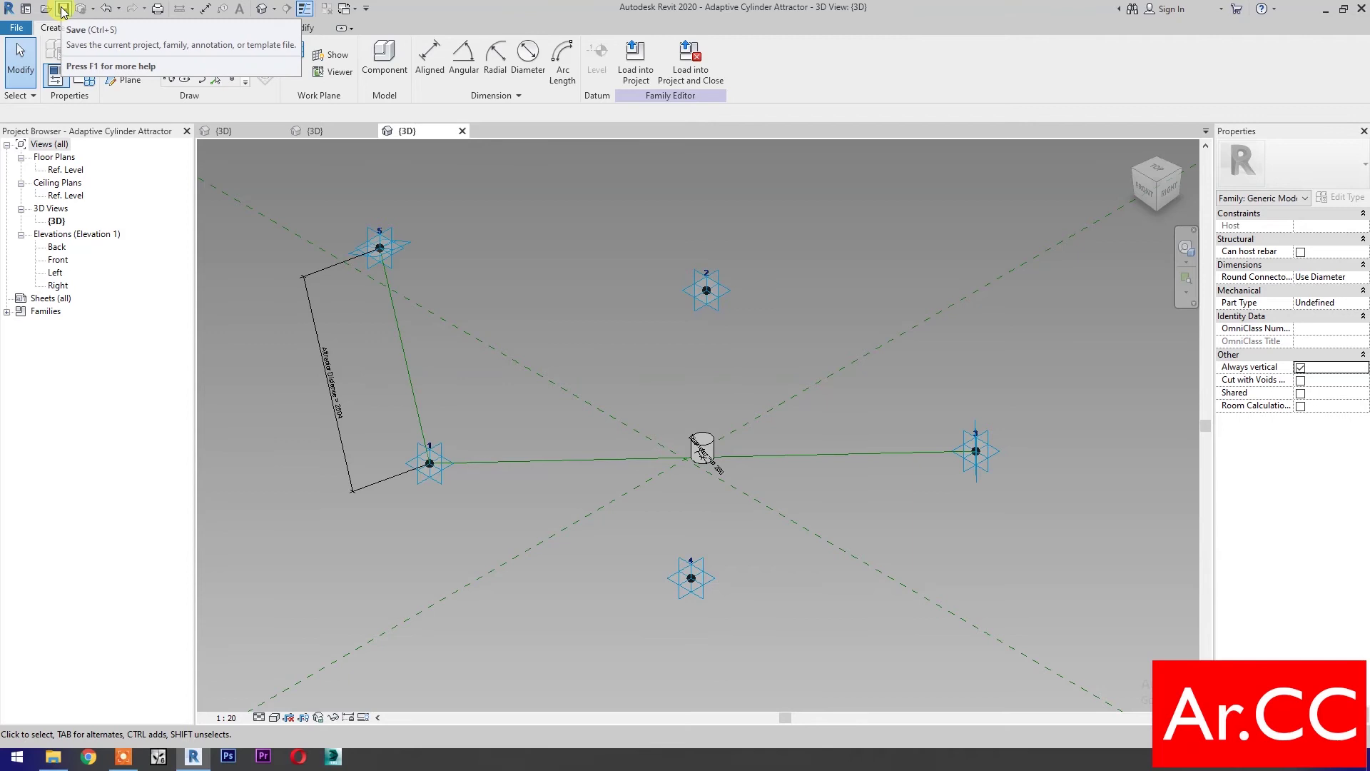
pyautogui.click(696, 75)
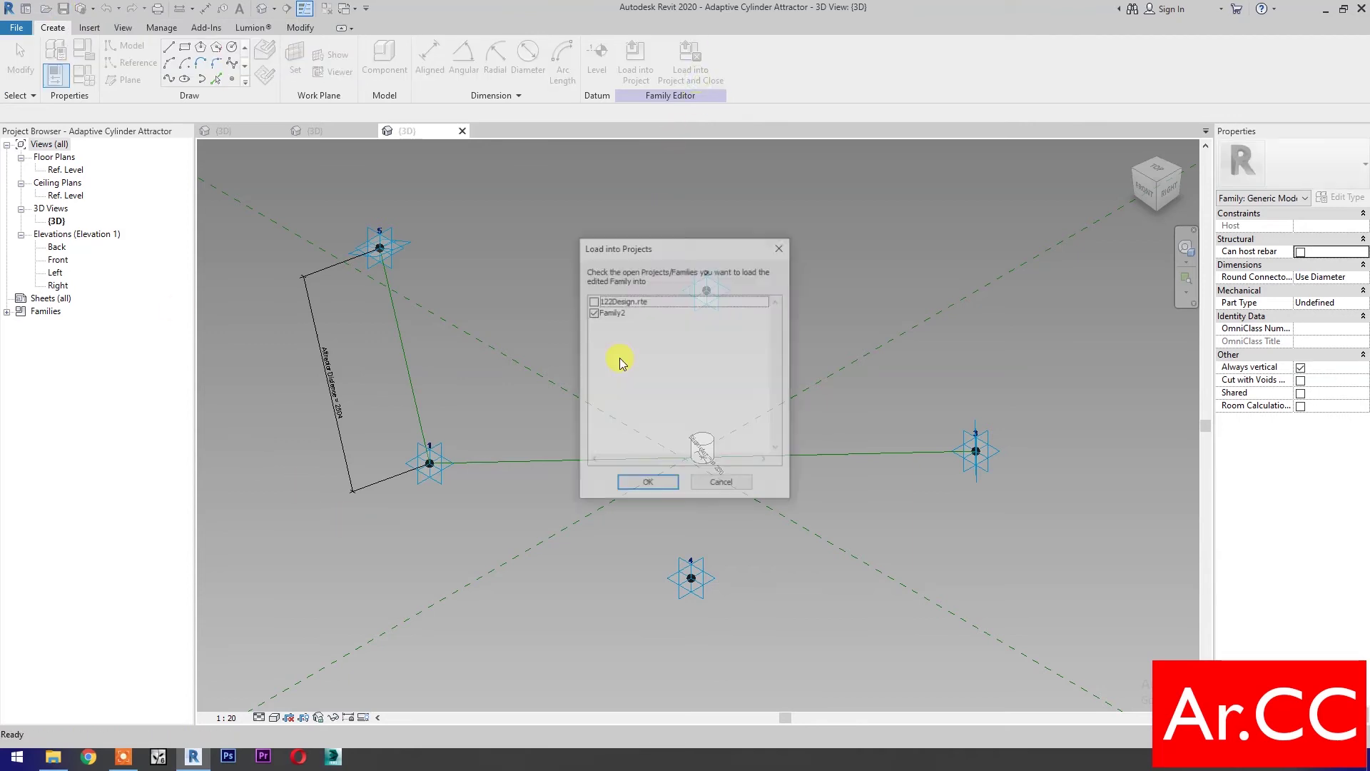
pyautogui.click(629, 483)
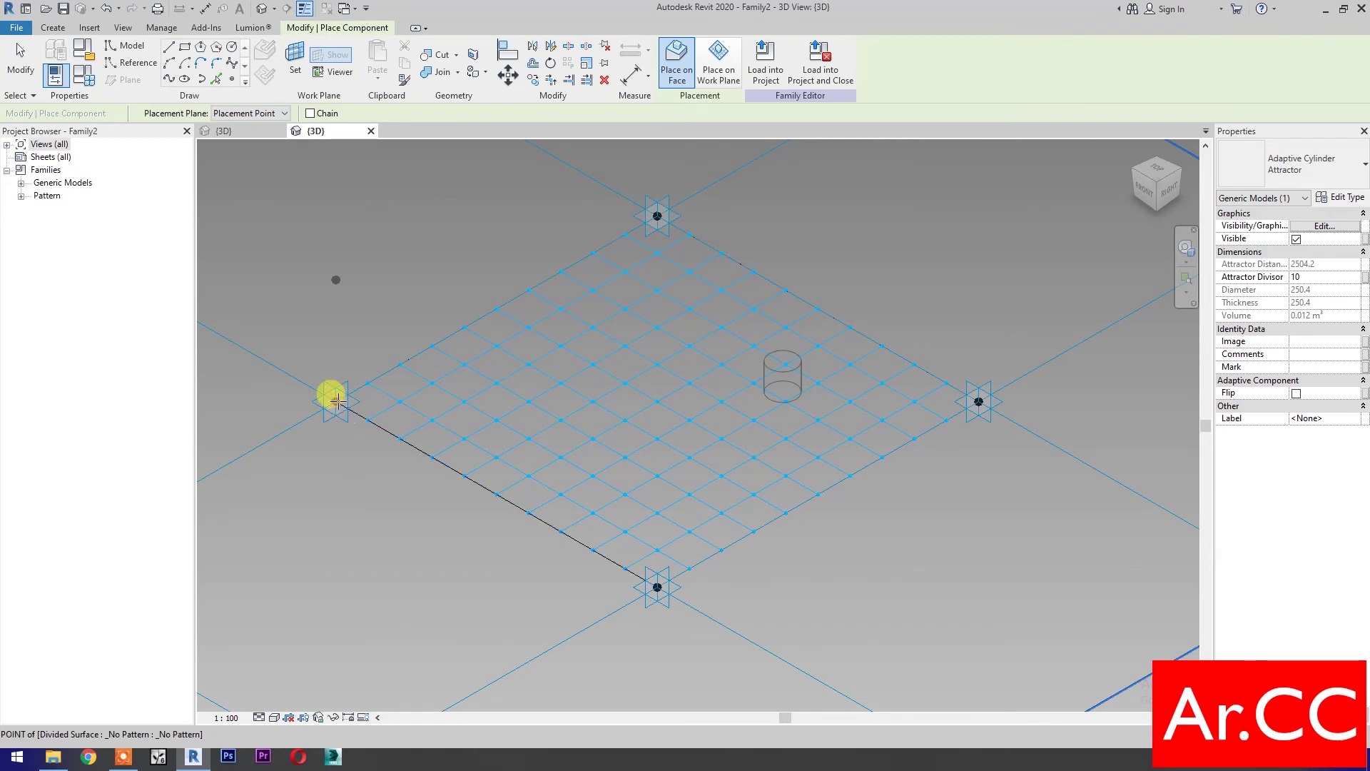
# Place the cylinder from the corner node to the attractor point and repeat it across all nodes.
pyautogui.click(367, 382)
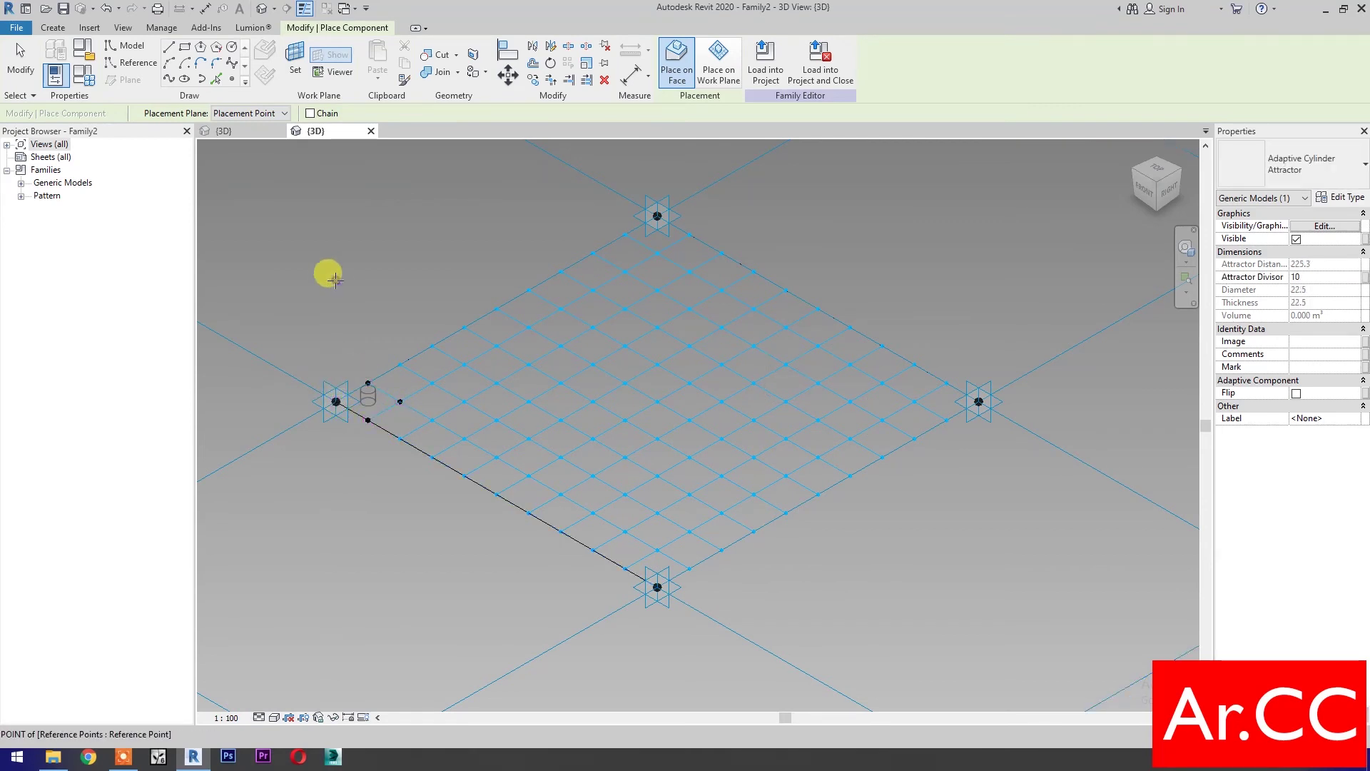
pyautogui.click(335, 279)
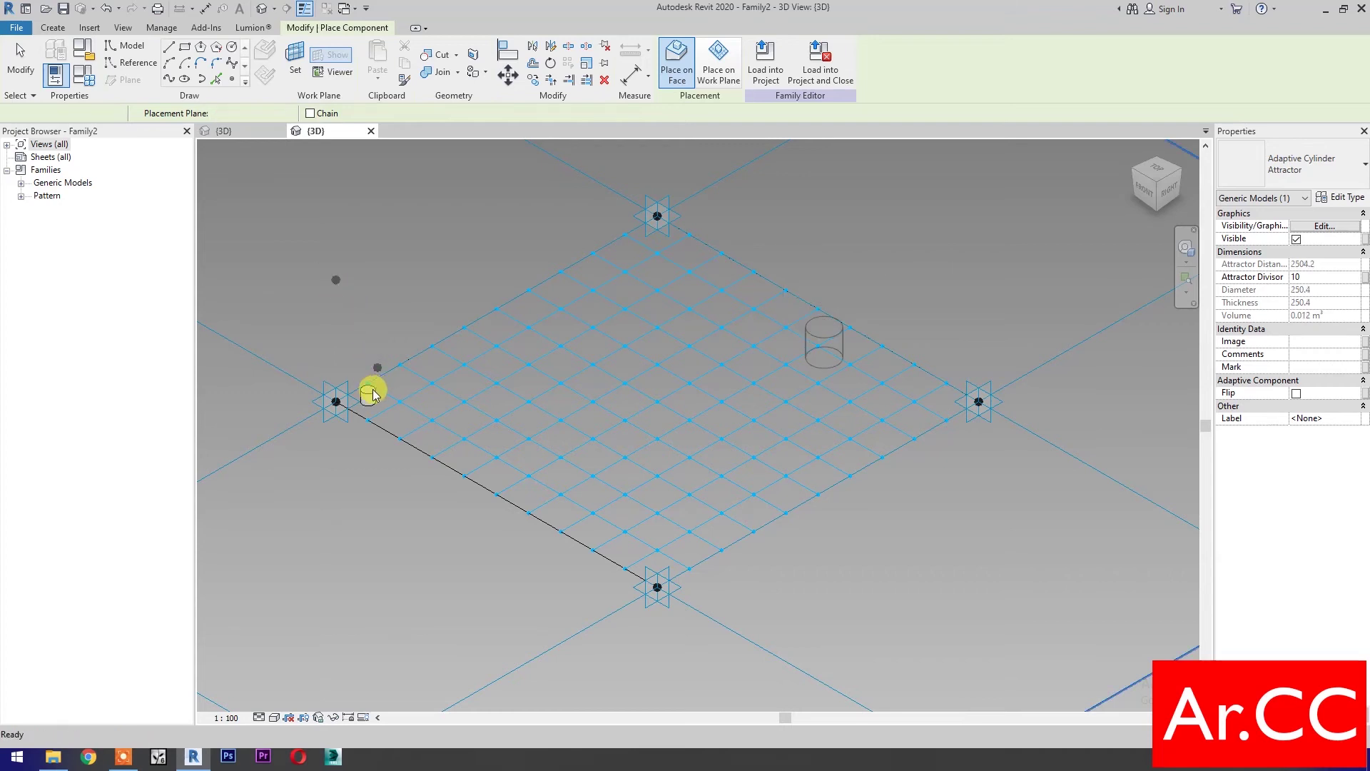
pyautogui.press('Escape')
pyautogui.press('Escape')
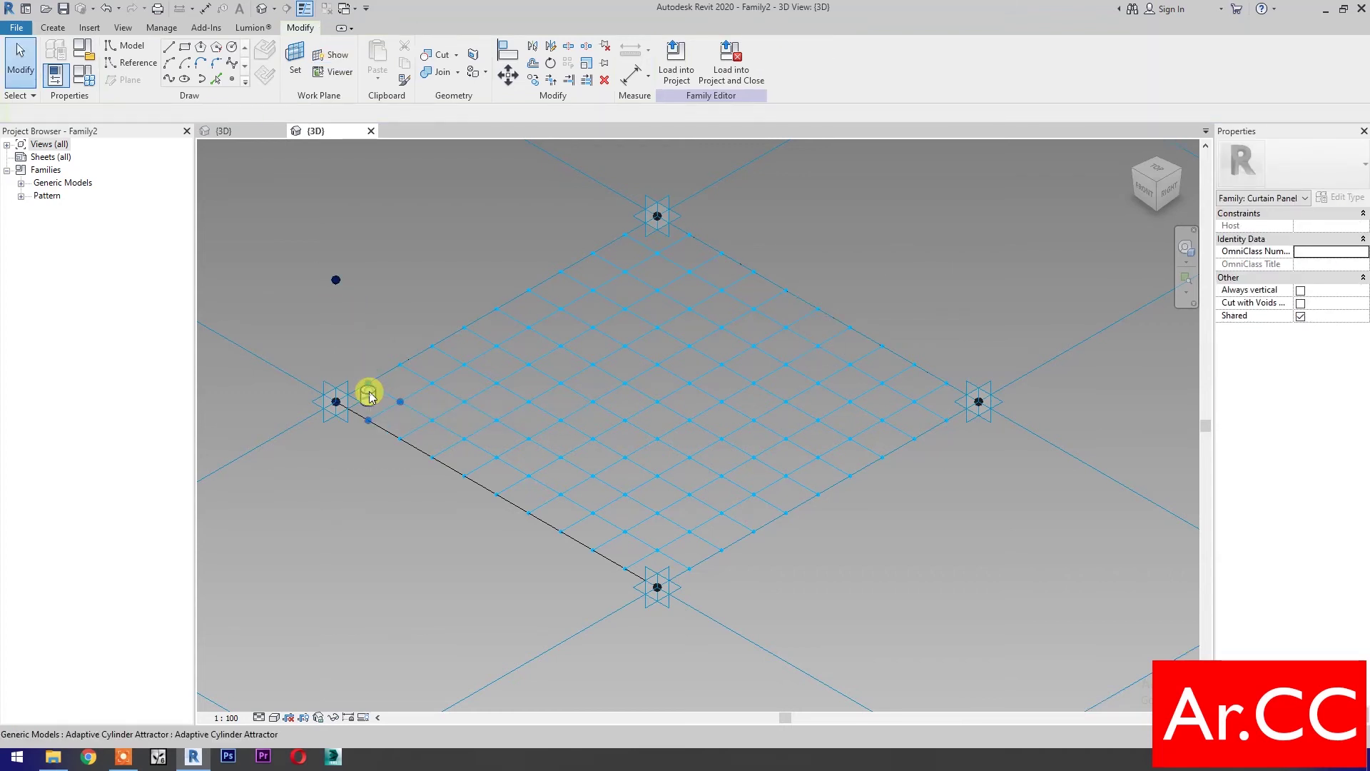
pyautogui.click(370, 397)
pyautogui.click(565, 65)
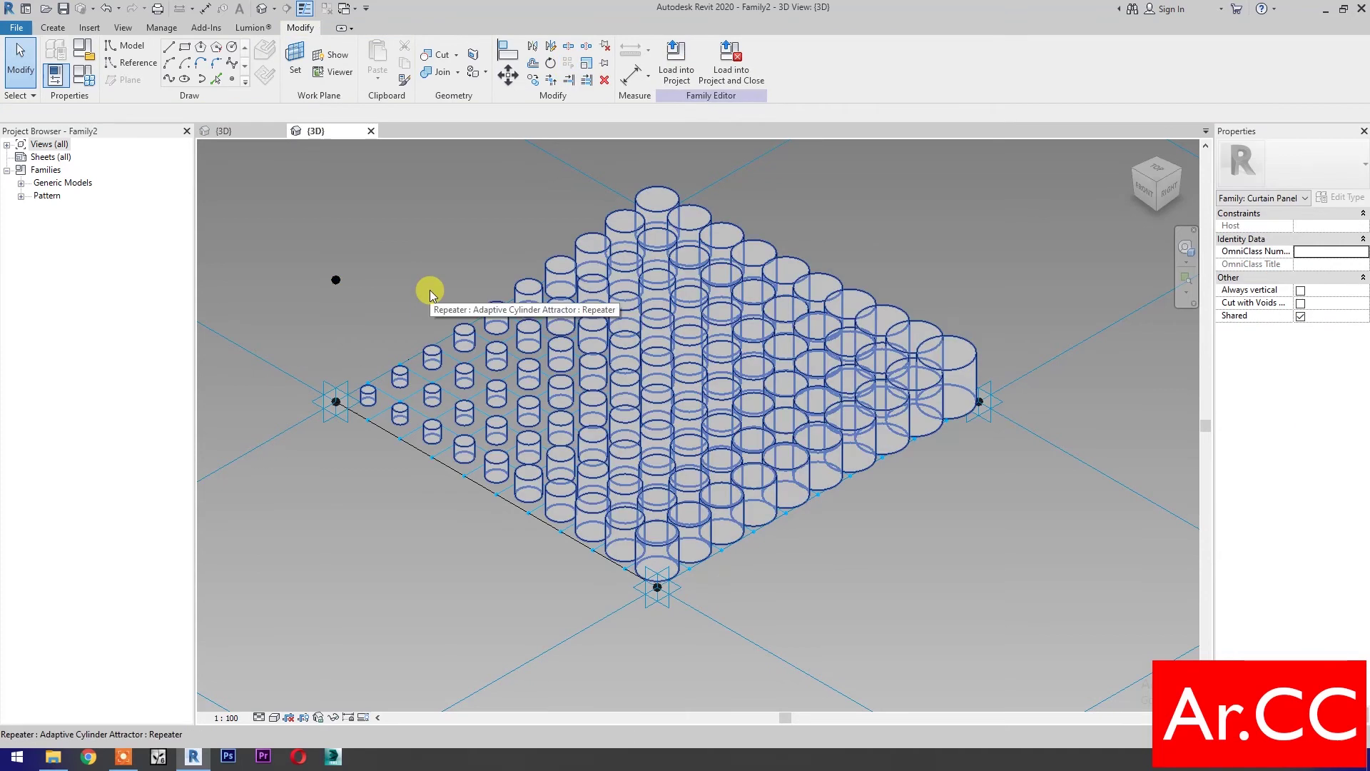
pyautogui.click(424, 247)
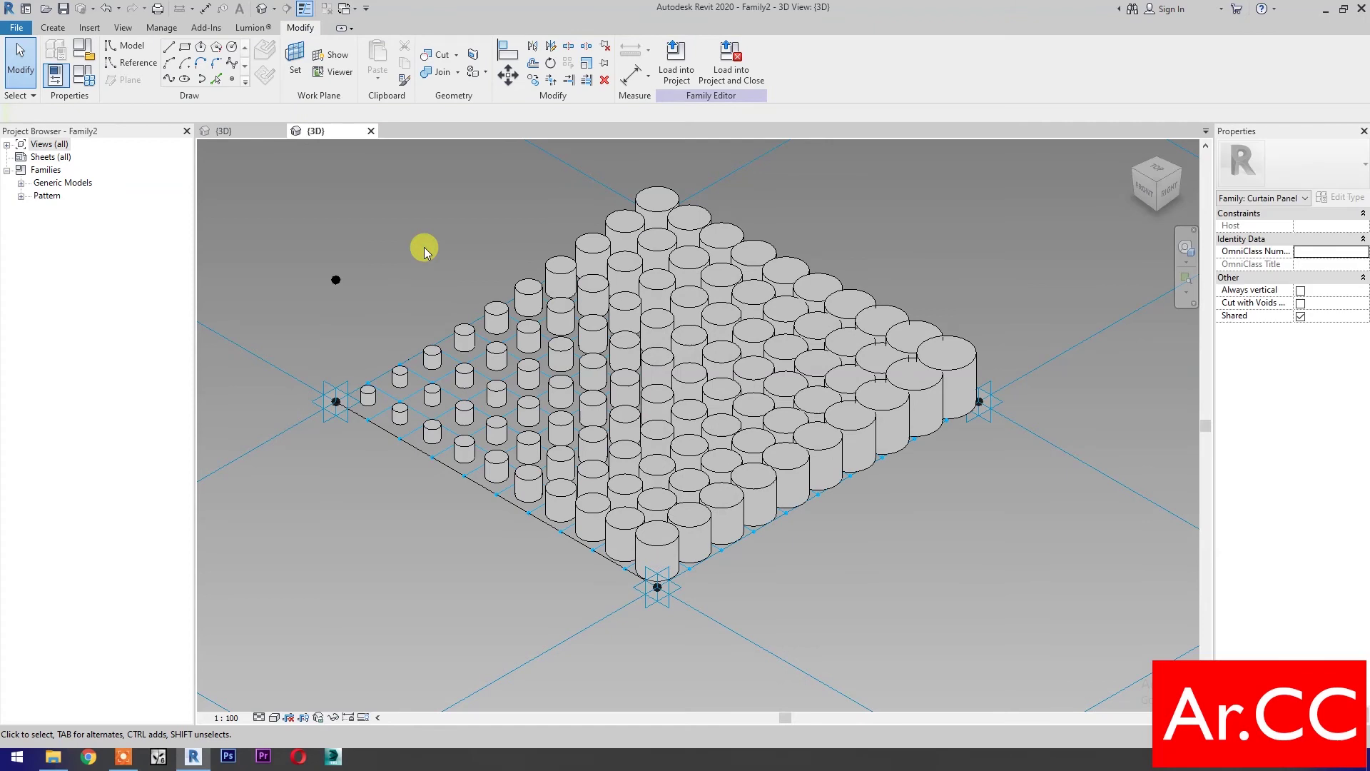
pyautogui.click(84, 74)
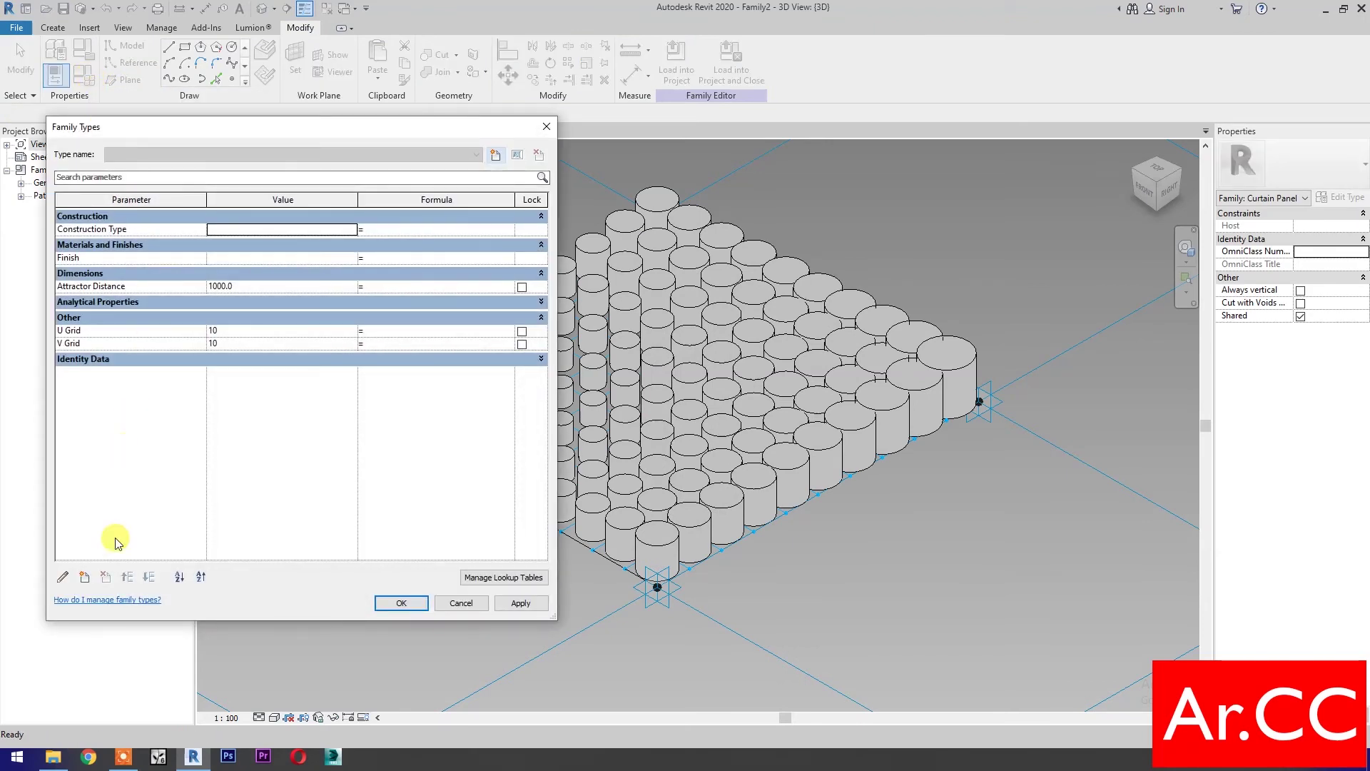
# Add an integer Attractor Divisor parameter under Other and set it to 15.
pyautogui.click(83, 578)
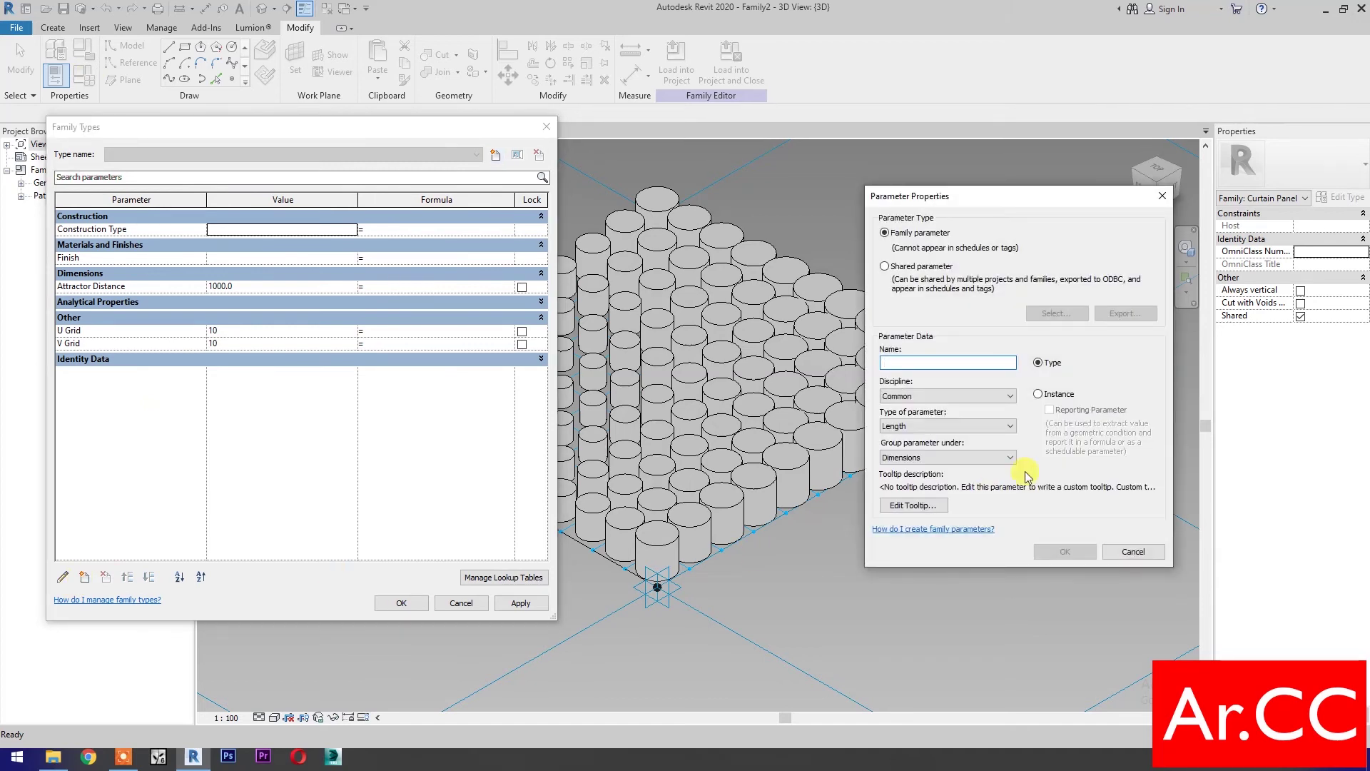
pyautogui.write('Attractor Divisor')
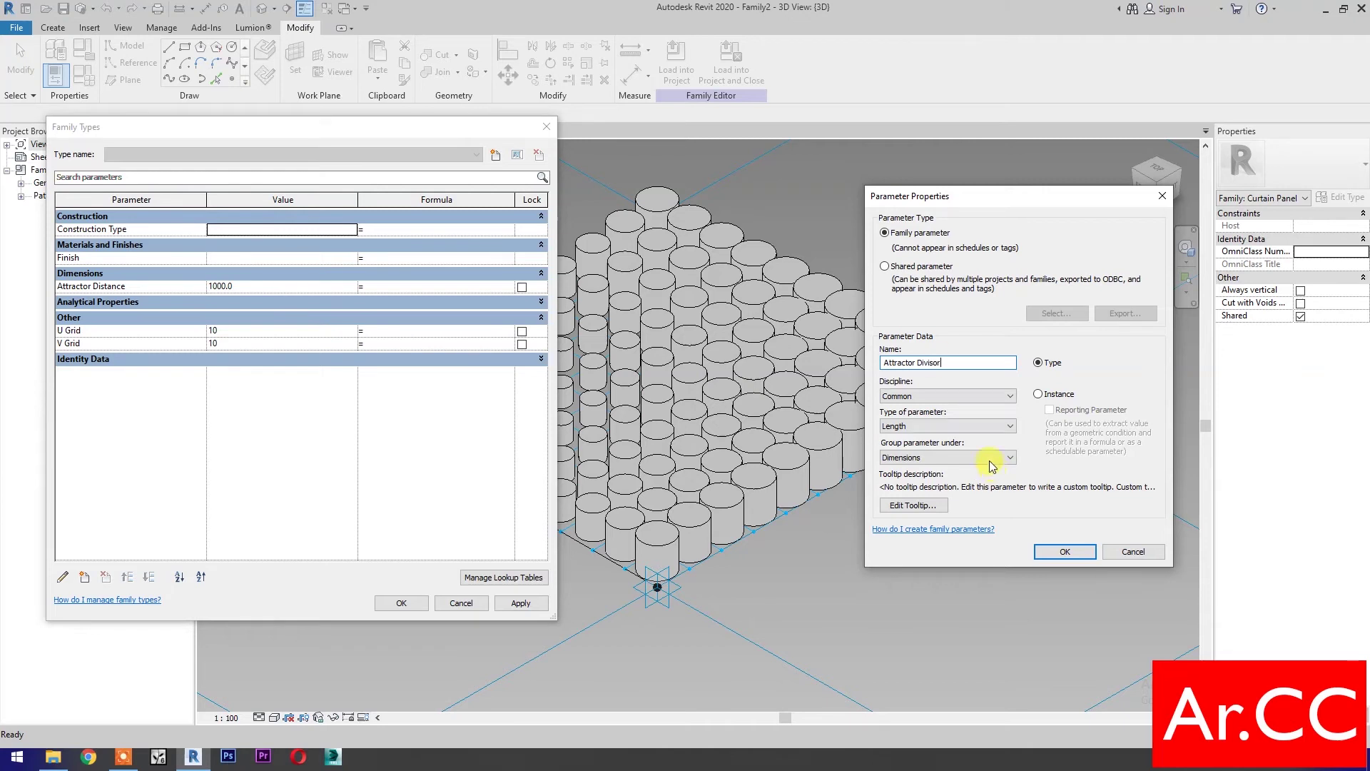
pyautogui.click(977, 427)
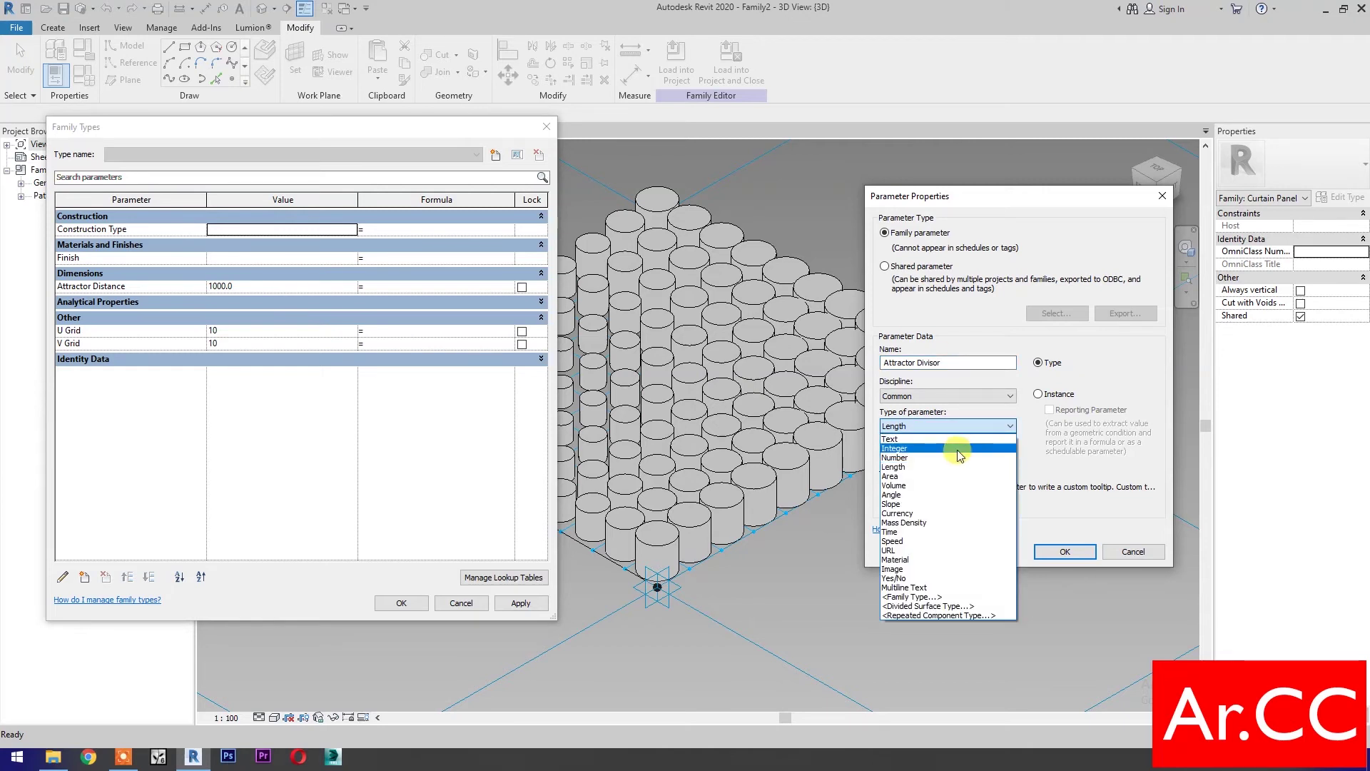
pyautogui.click(958, 448)
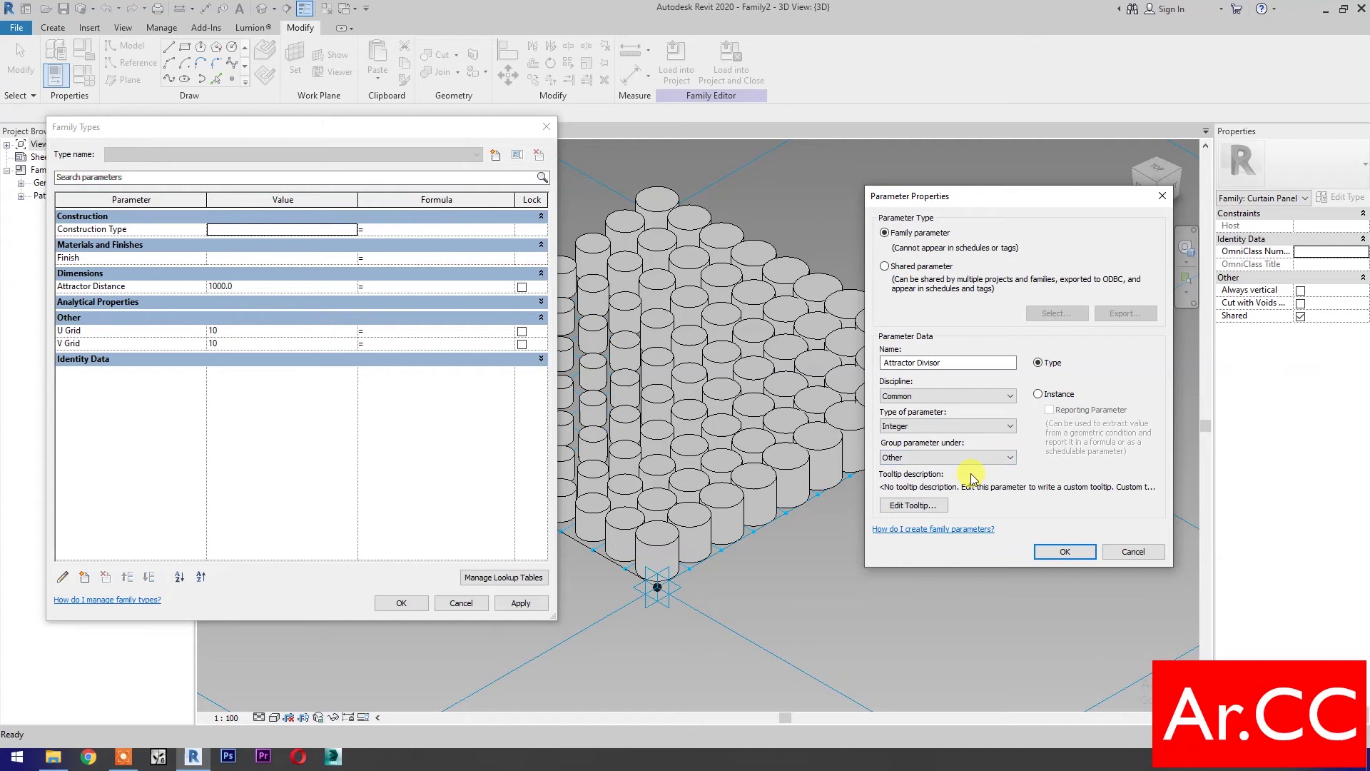
pyautogui.click(1049, 553)
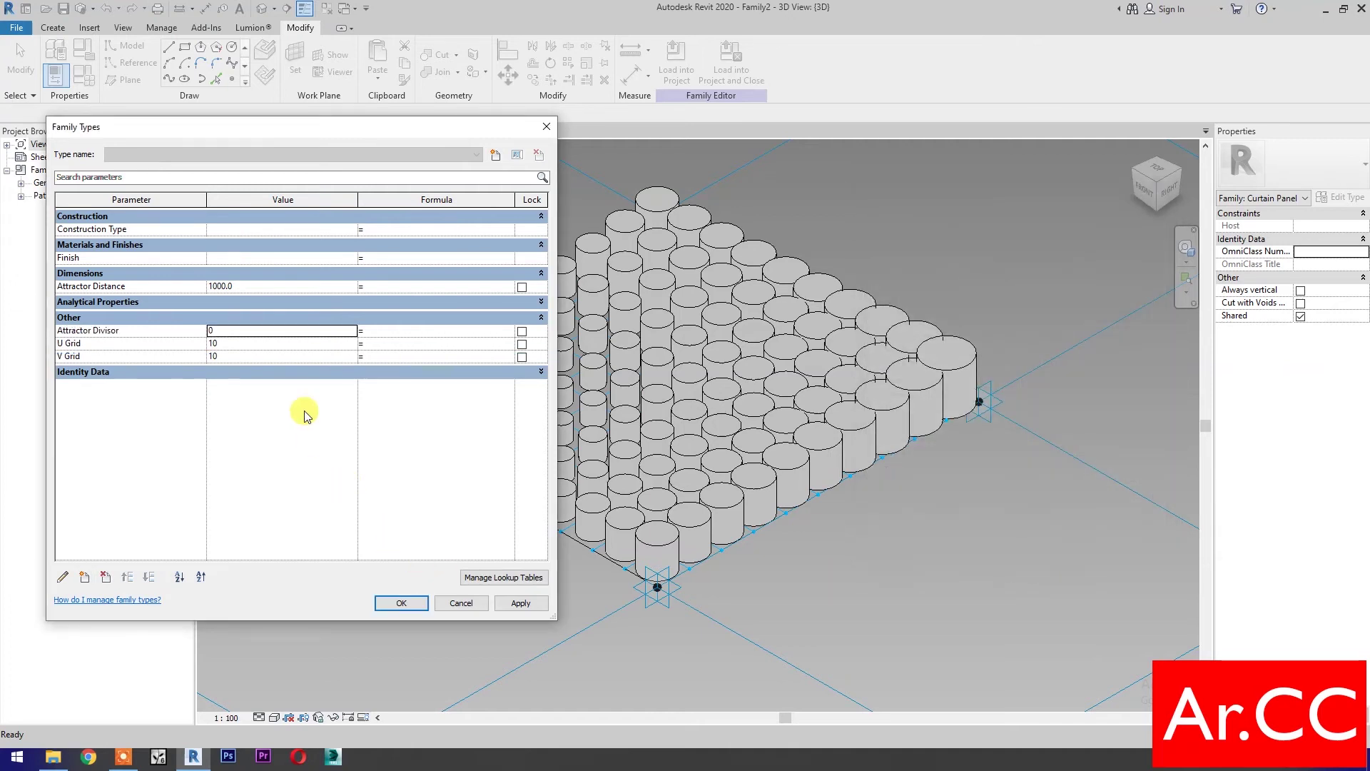
pyautogui.click(253, 330)
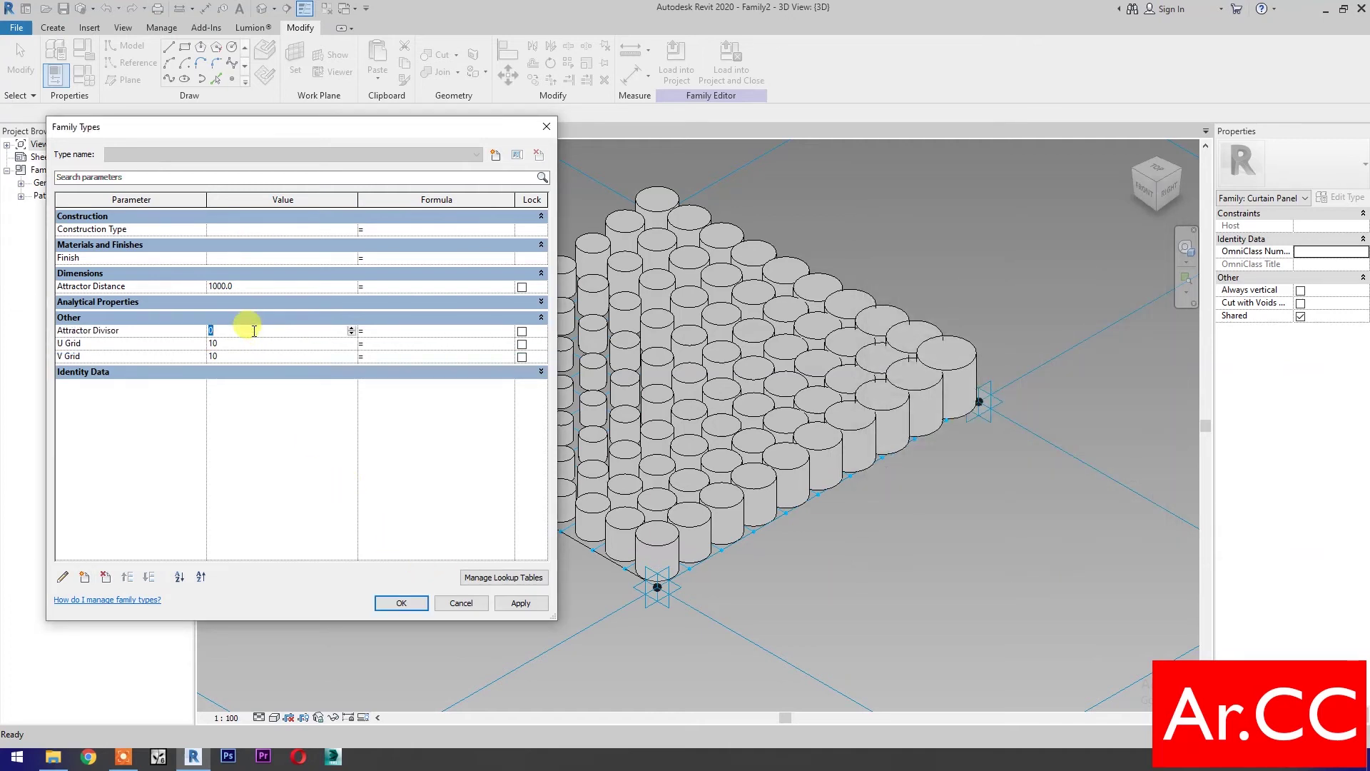
pyautogui.write('15')
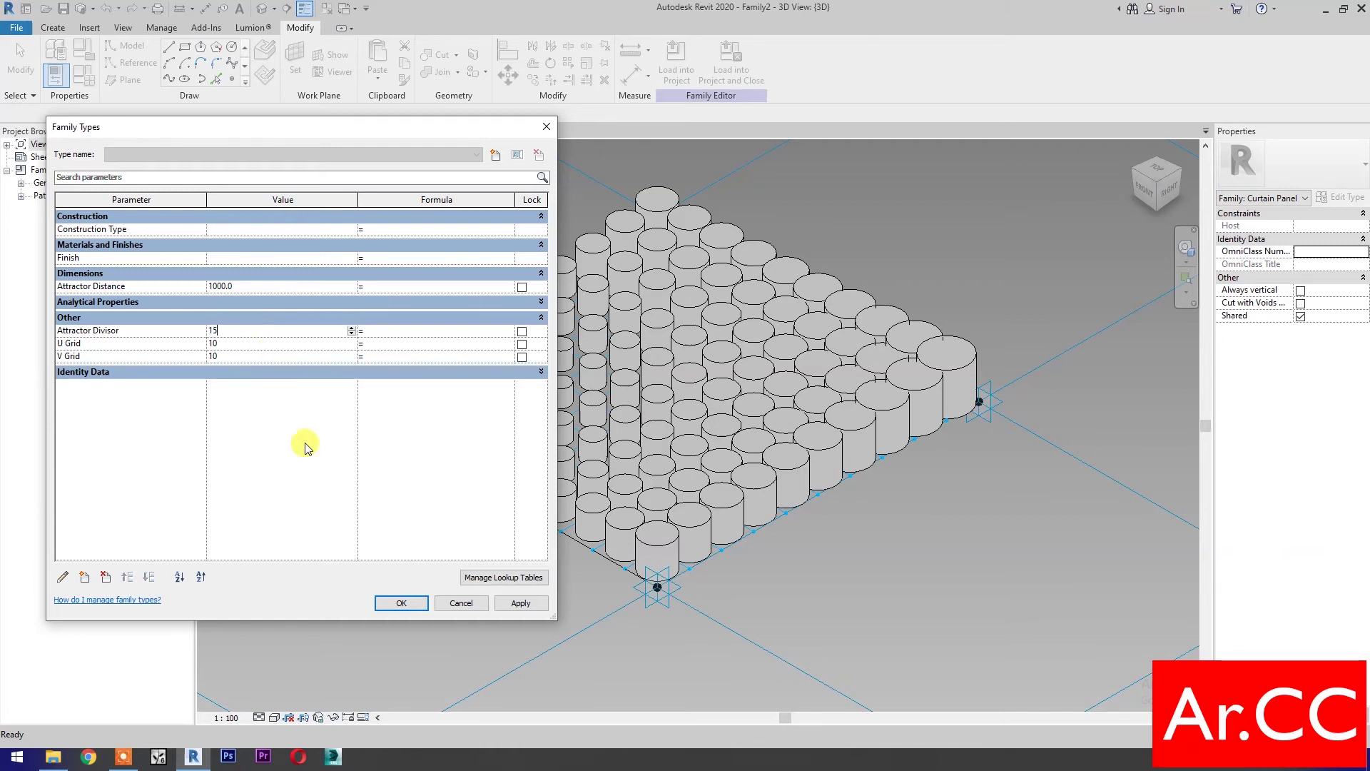
pyautogui.click(401, 603)
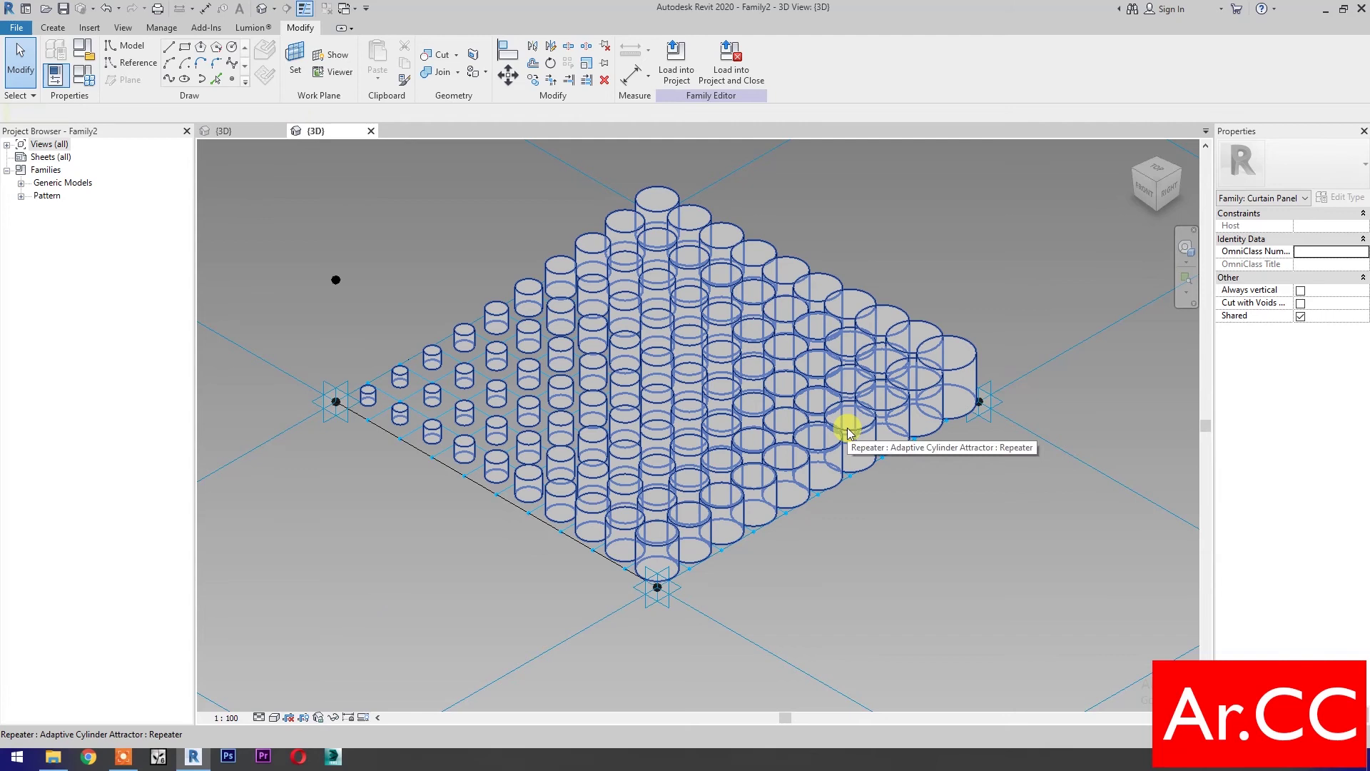
# Link a repeated cylinder's Attractor Divisor to the family's Attractor Divisor parameter.
pyautogui.press('Tab')
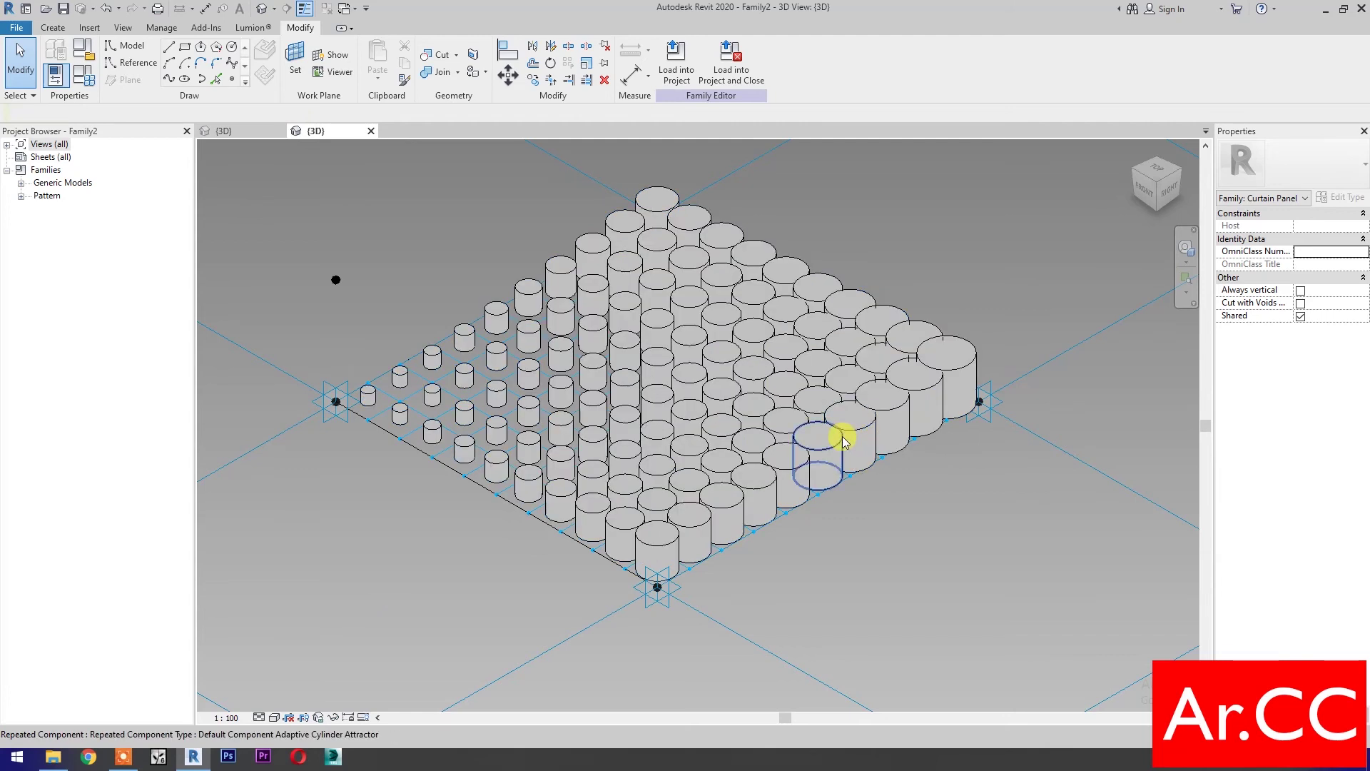
pyautogui.click(843, 440)
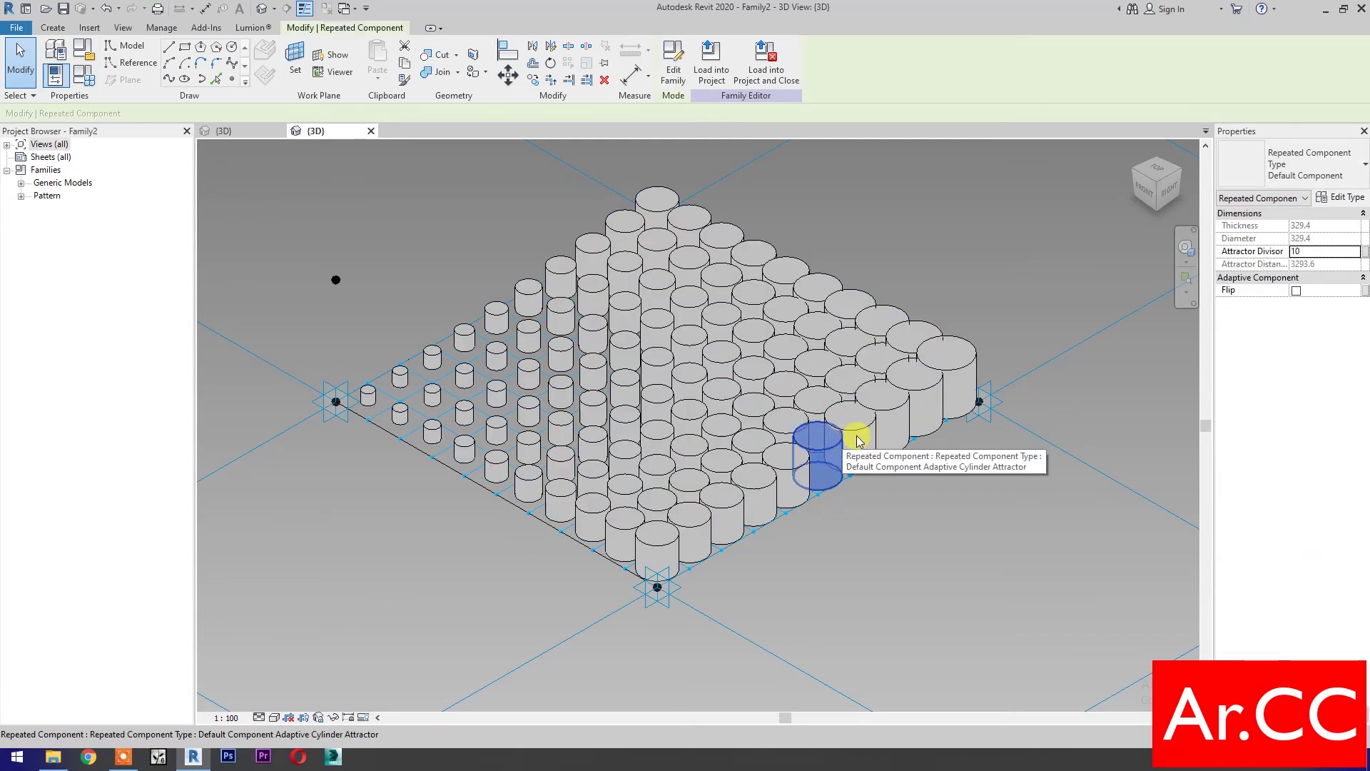
pyautogui.click(1366, 254)
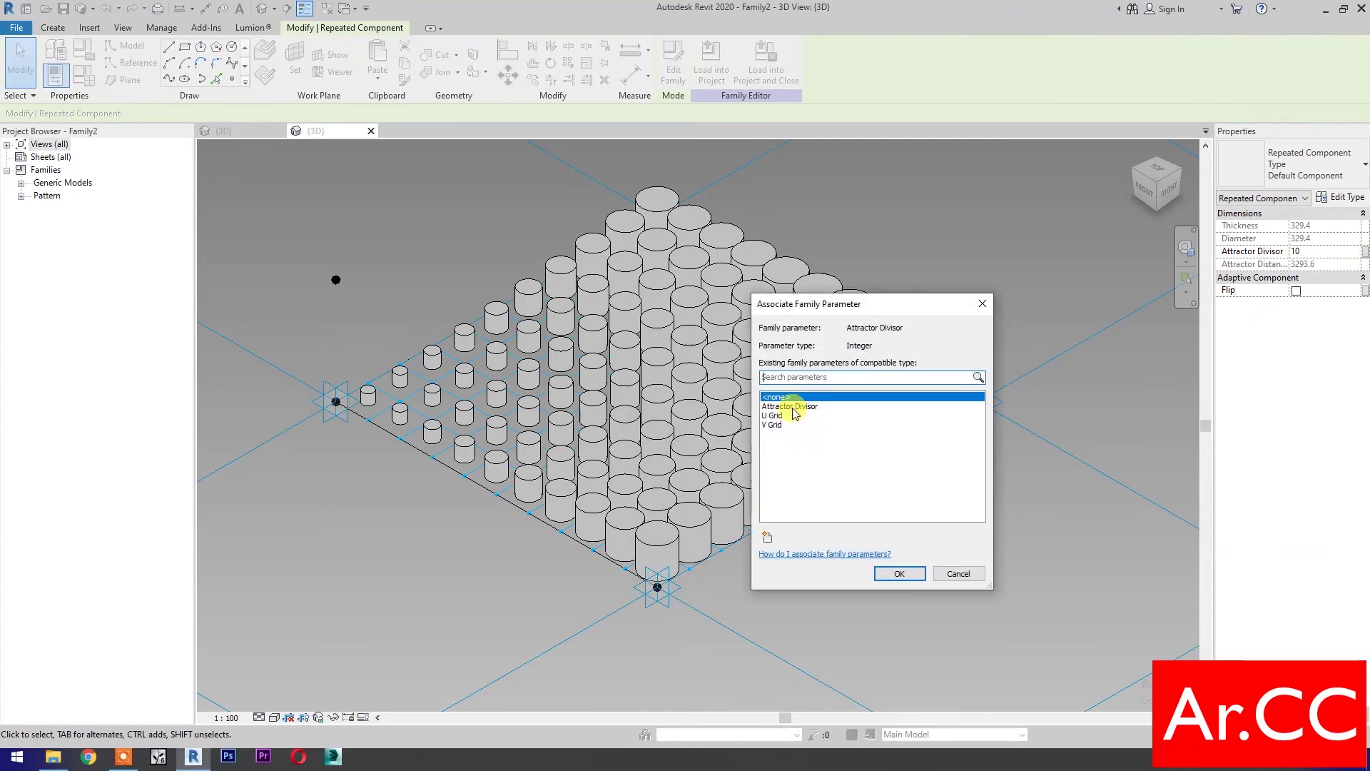
pyautogui.click(792, 406)
pyautogui.click(901, 577)
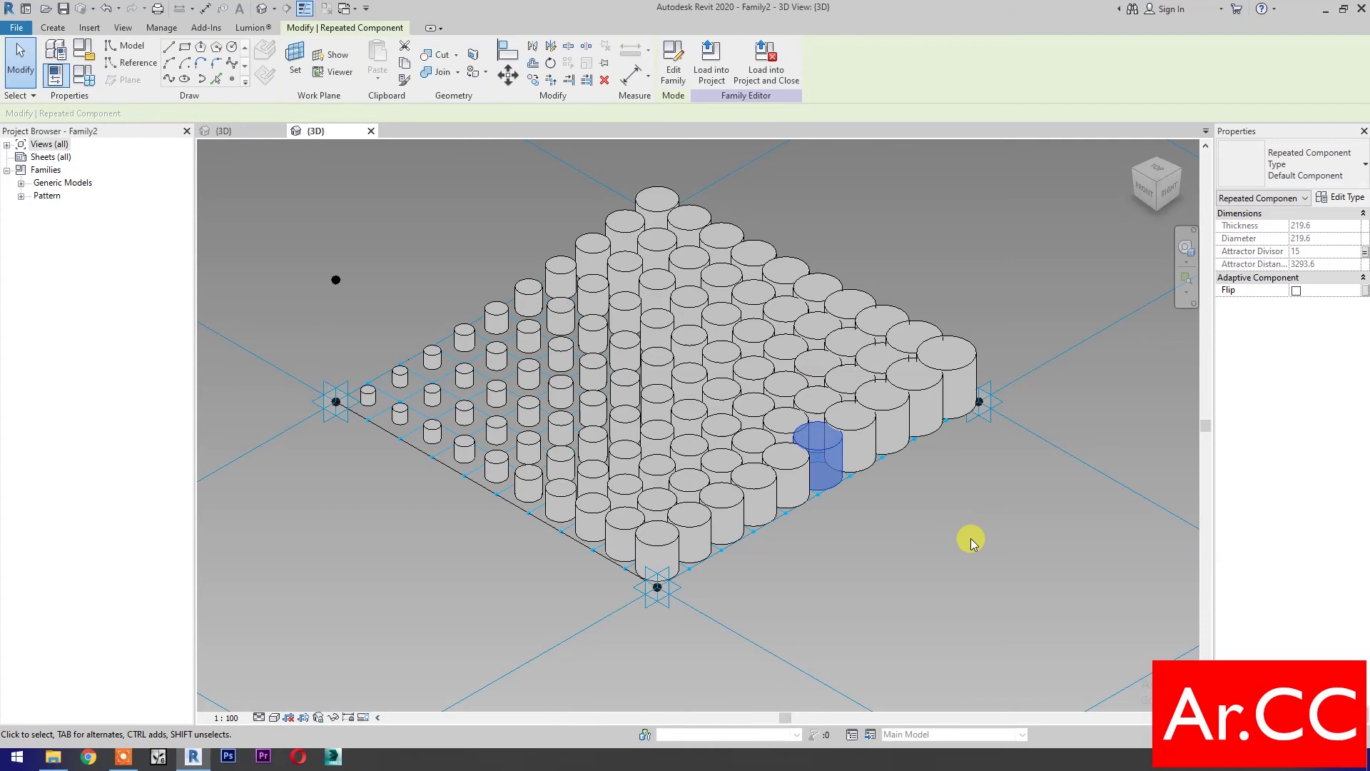
pyautogui.click(922, 523)
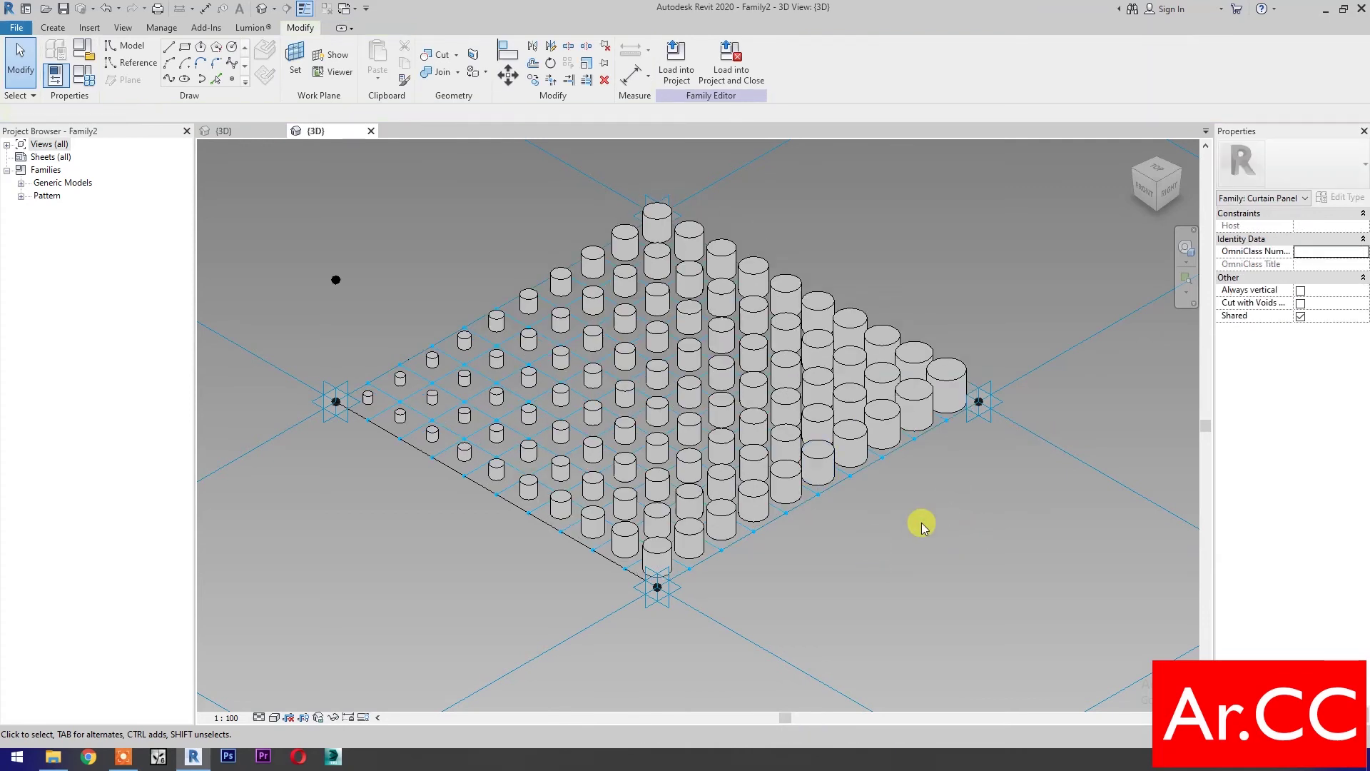
pyautogui.moveTo(922, 522); pyautogui.dragTo(1064, 578, button='middle')
# Set Attractor Distance to 600 and Attractor Divisor to 20 in Family Types.
pyautogui.click(83, 74)
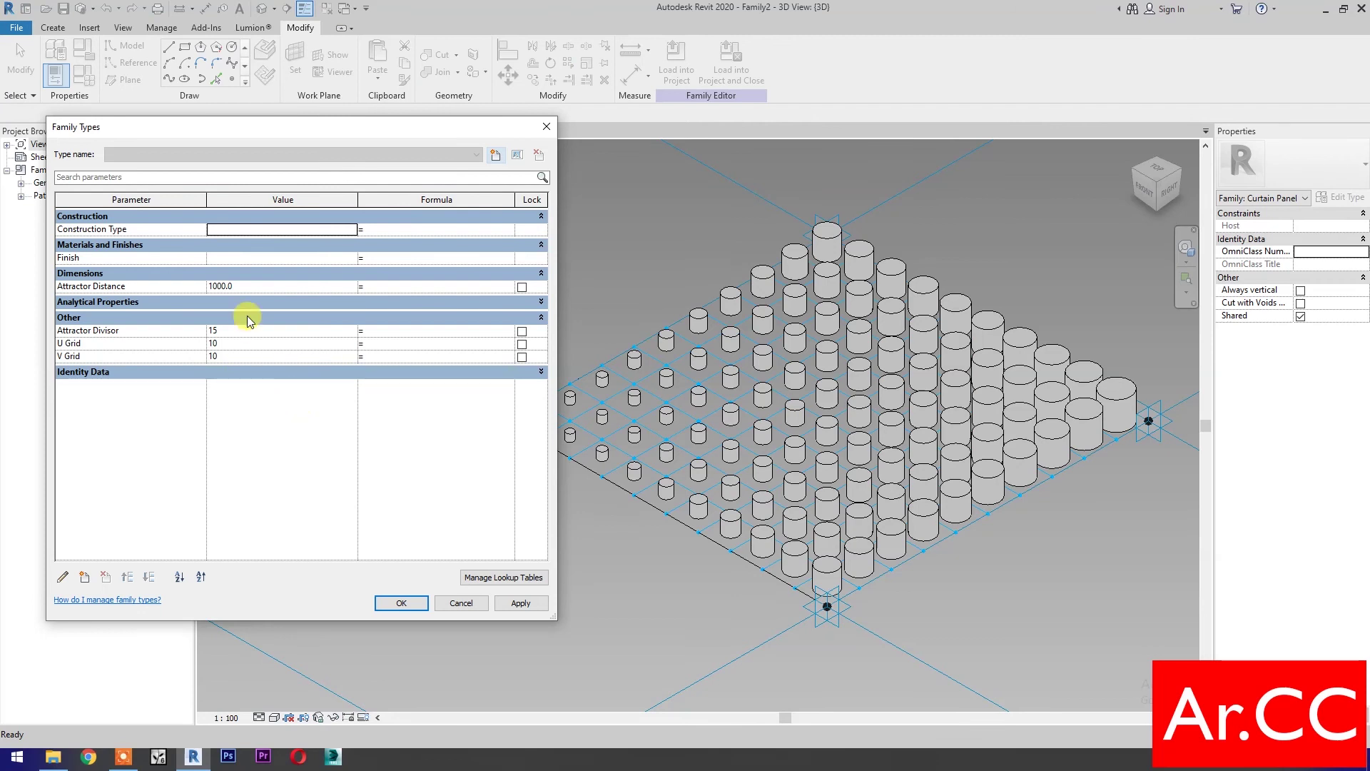
pyautogui.click(256, 285)
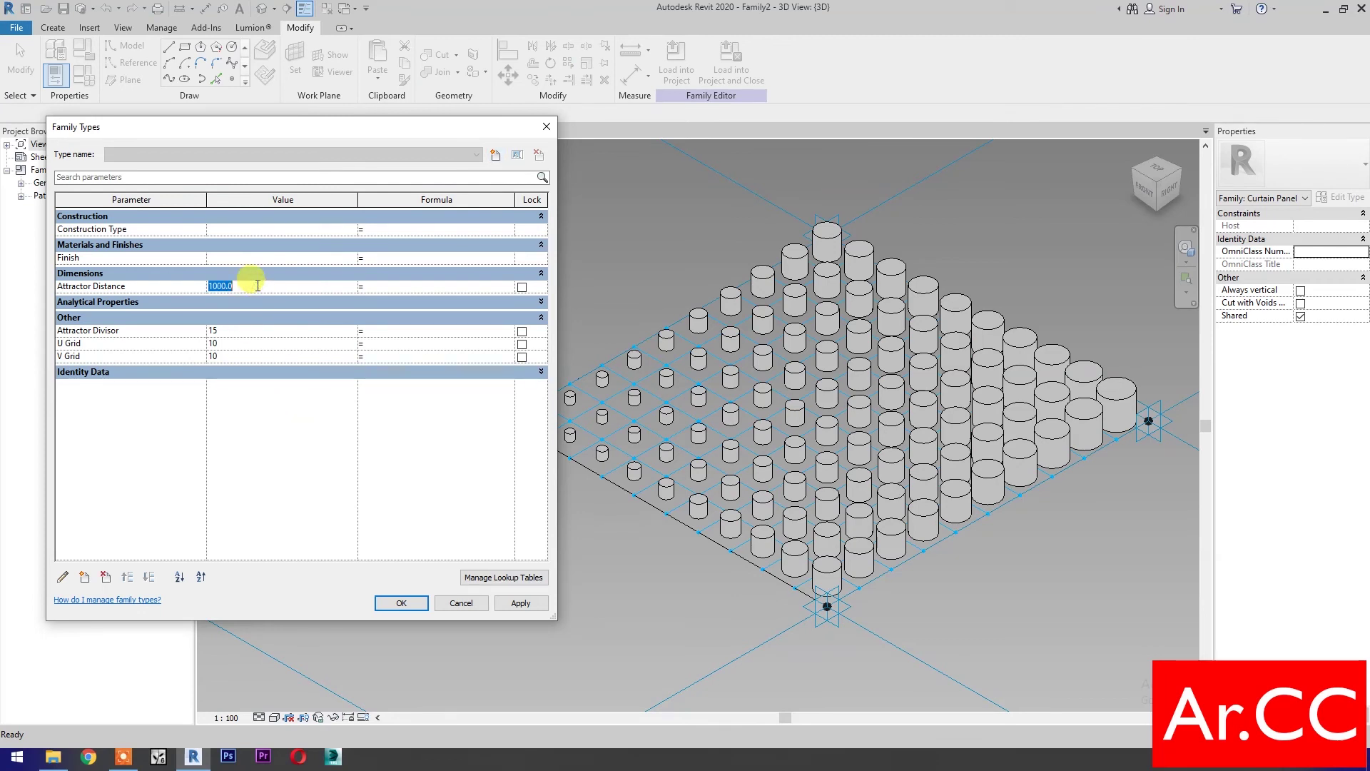
pyautogui.click(526, 603)
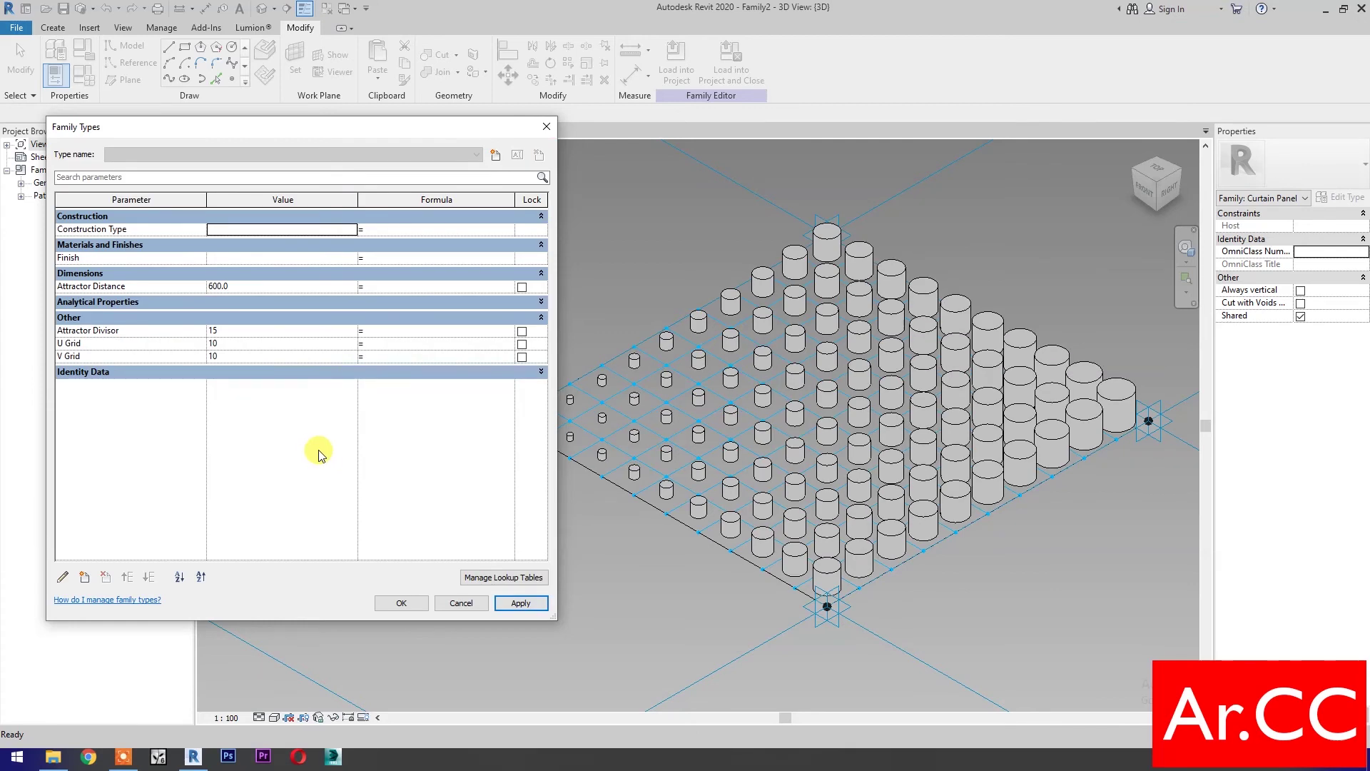
pyautogui.click(258, 329)
pyautogui.write('20')
pyautogui.click(518, 603)
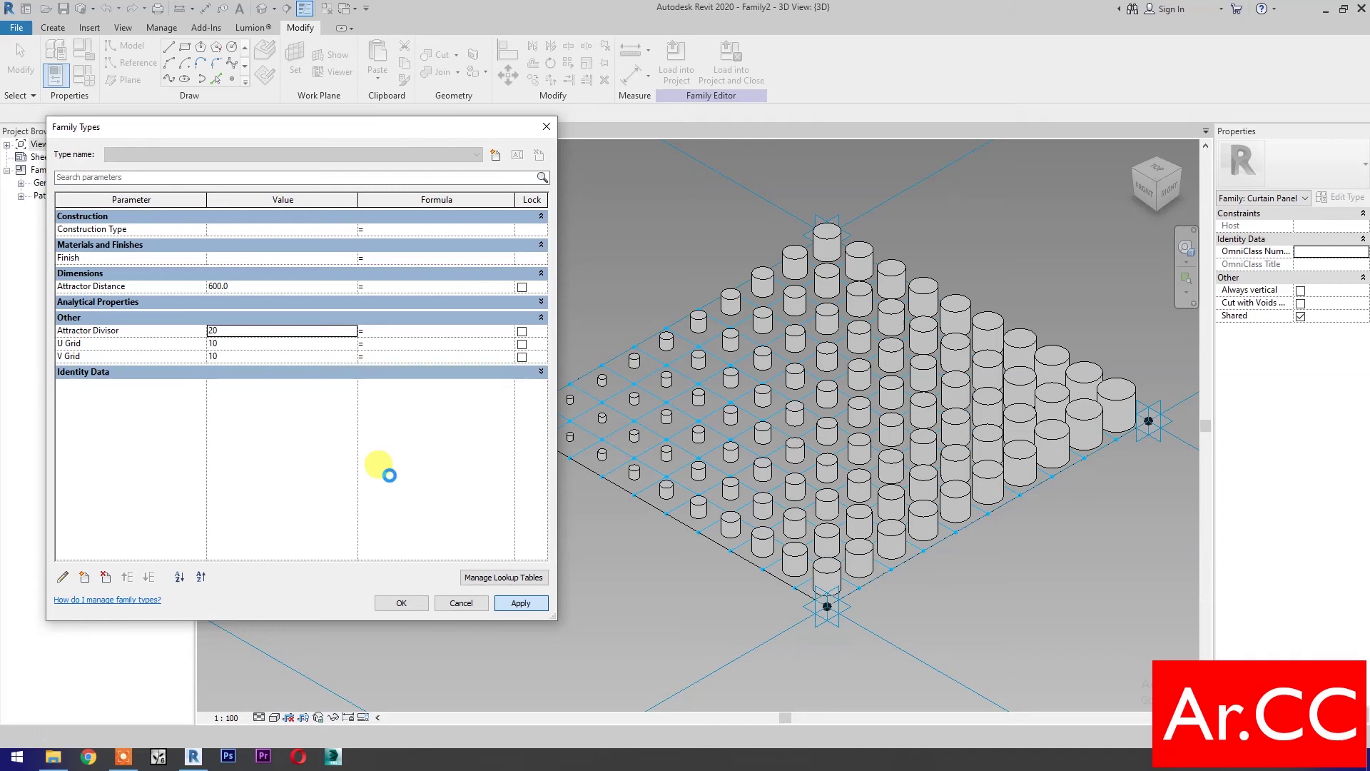
# Set both U Grid and V Grid to 12.
pyautogui.click(260, 342)
pyautogui.write('12')
pyautogui.click(255, 355)
pyautogui.write('12')
pyautogui.click(518, 603)
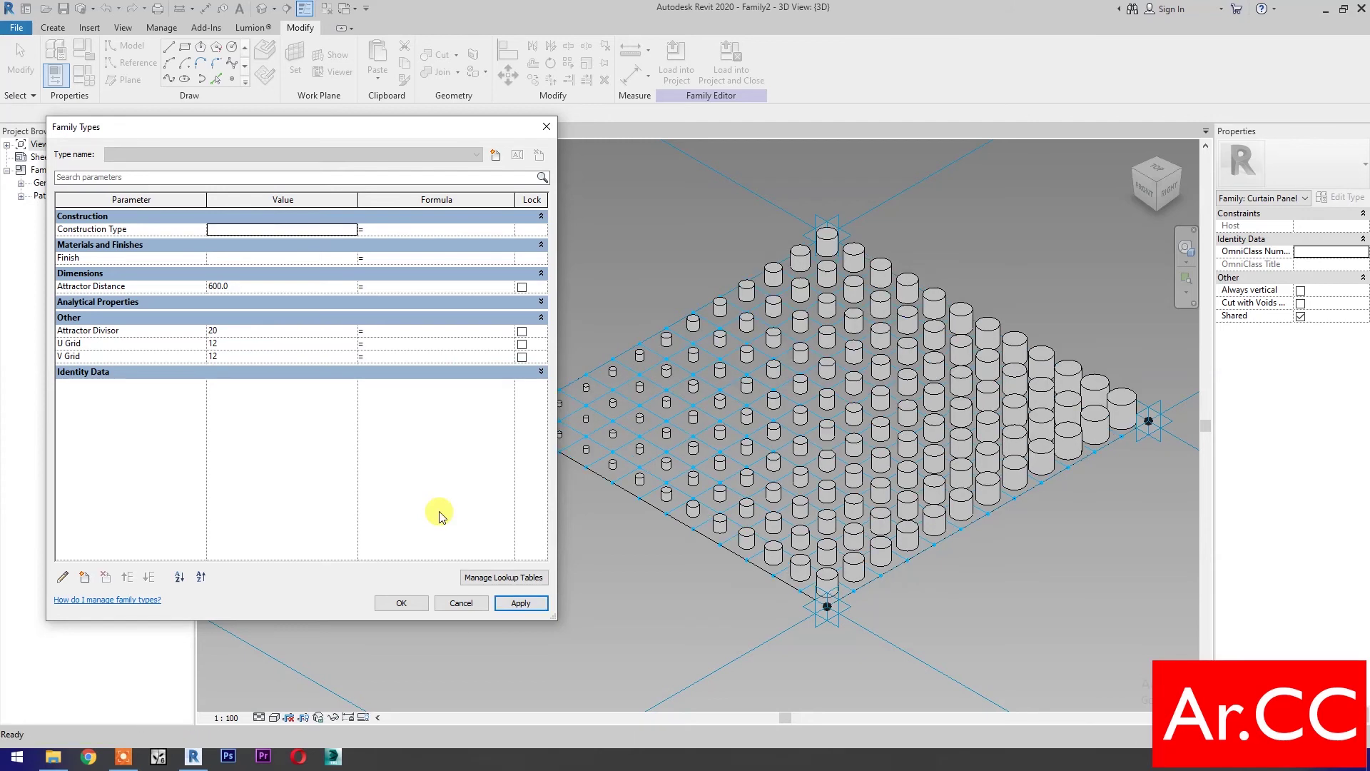
pyautogui.click(398, 604)
pyautogui.moveTo(569, 593); pyautogui.dragTo(457, 623, button='middle')
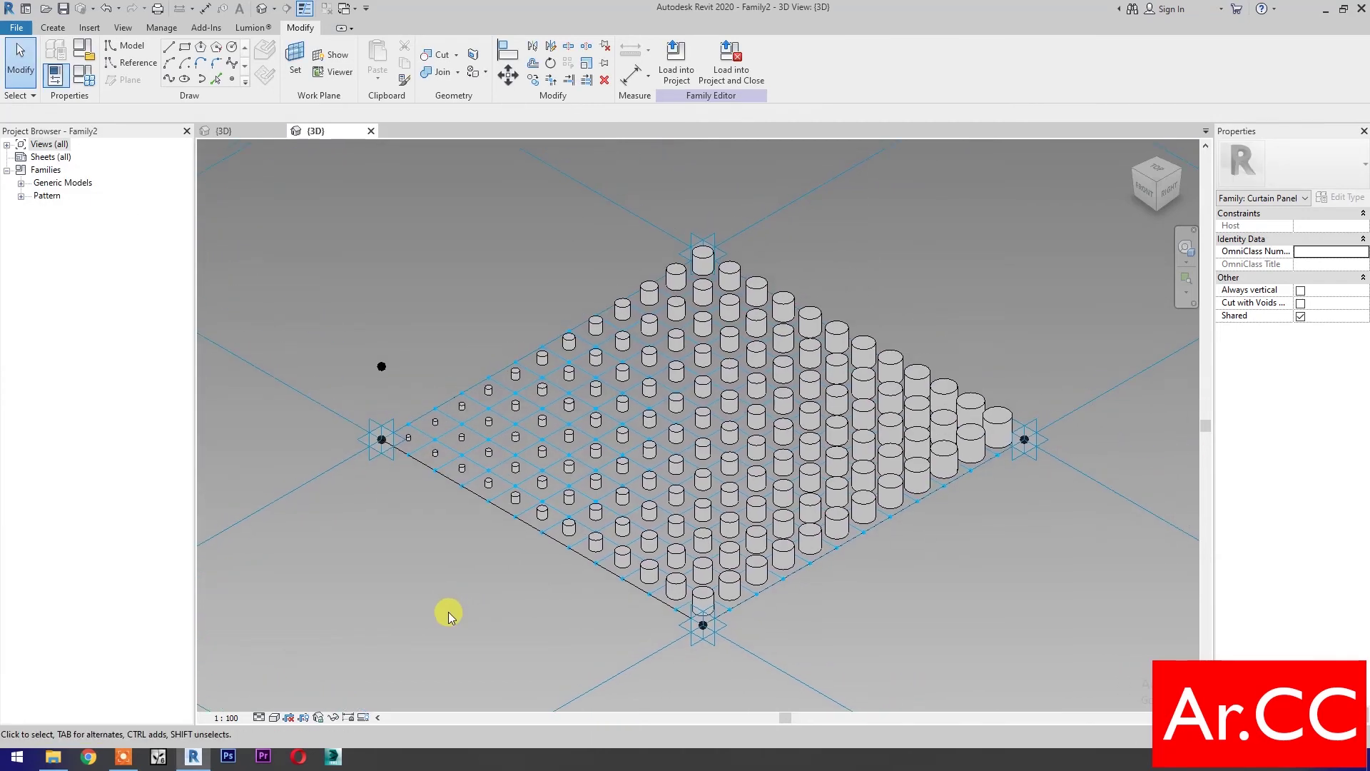
# Save the family as 'Adaptive Cylinder Corner Attractor' and load it into the 122Design project.
pyautogui.click(63, 8)
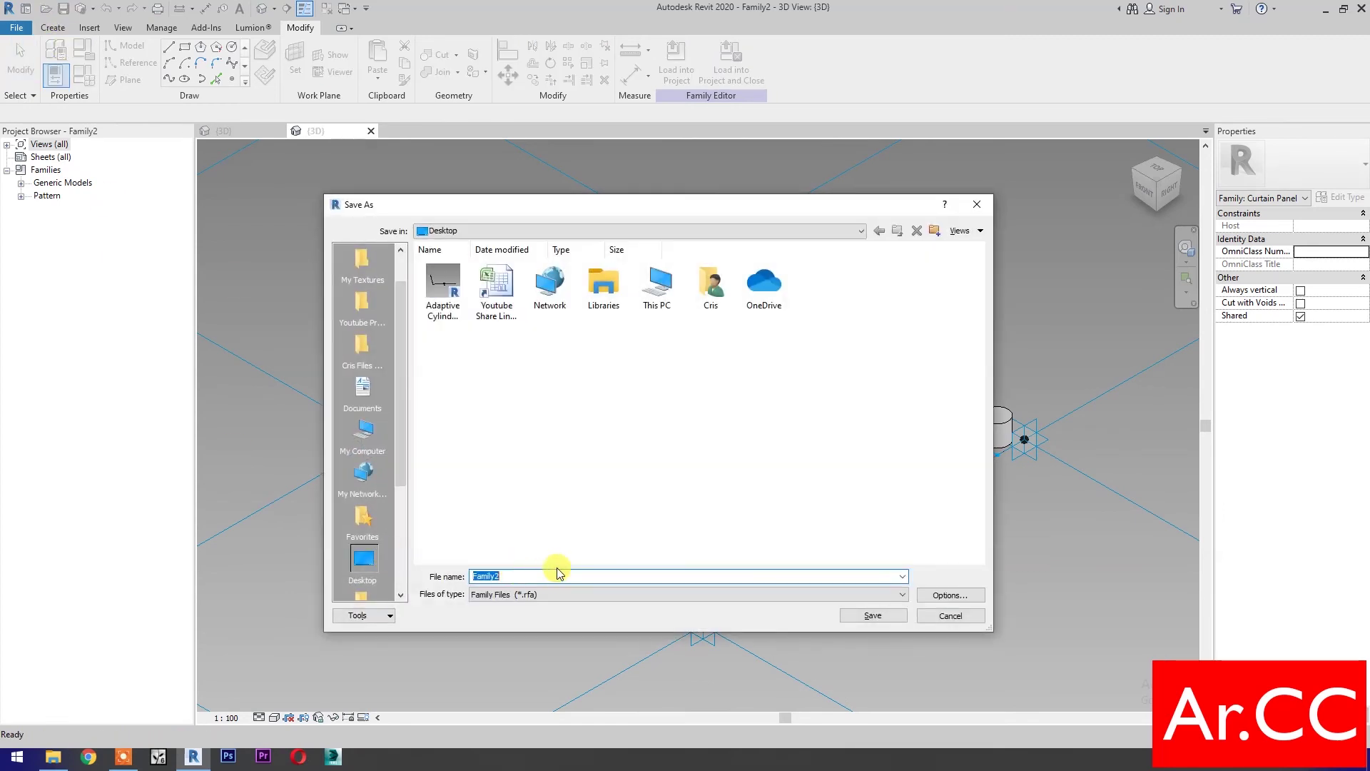
pyautogui.write('Adapti')
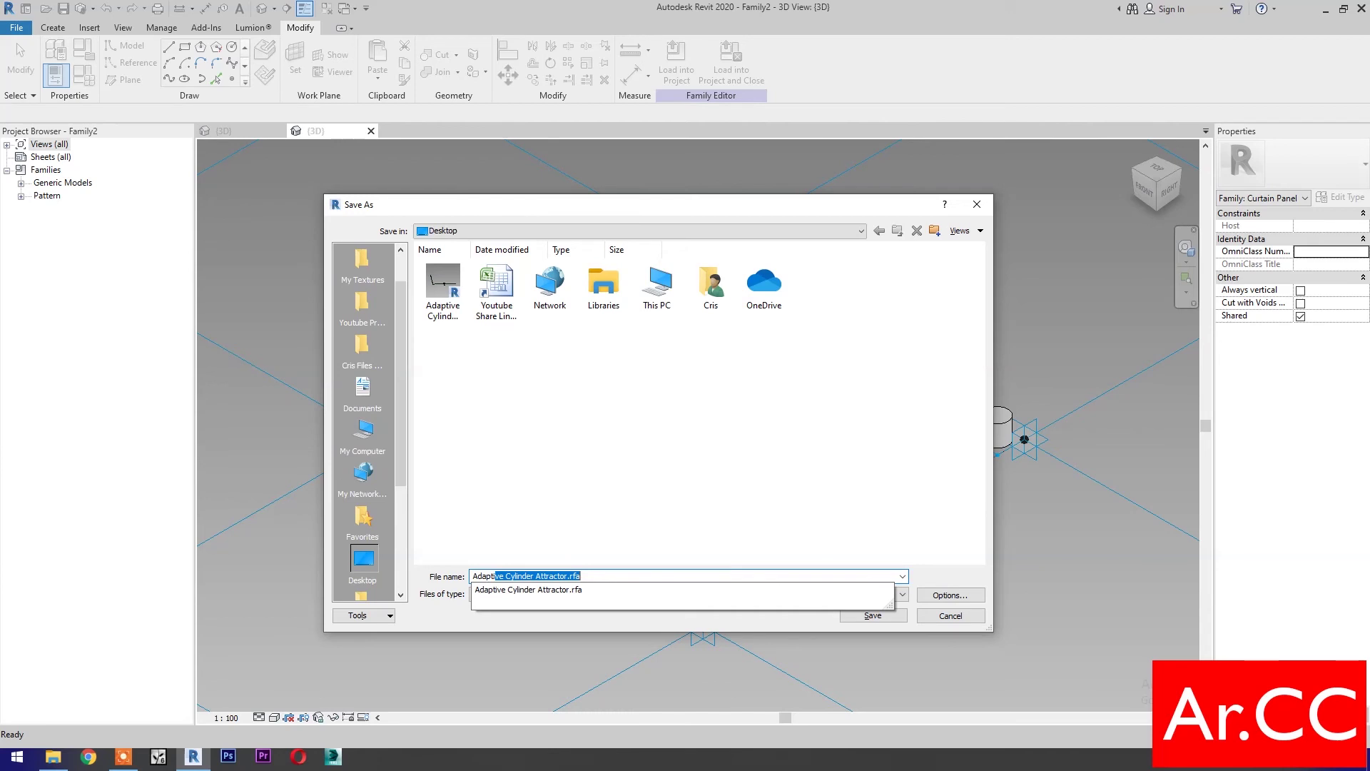
pyautogui.write('ve Cylinder Corner Attractor')
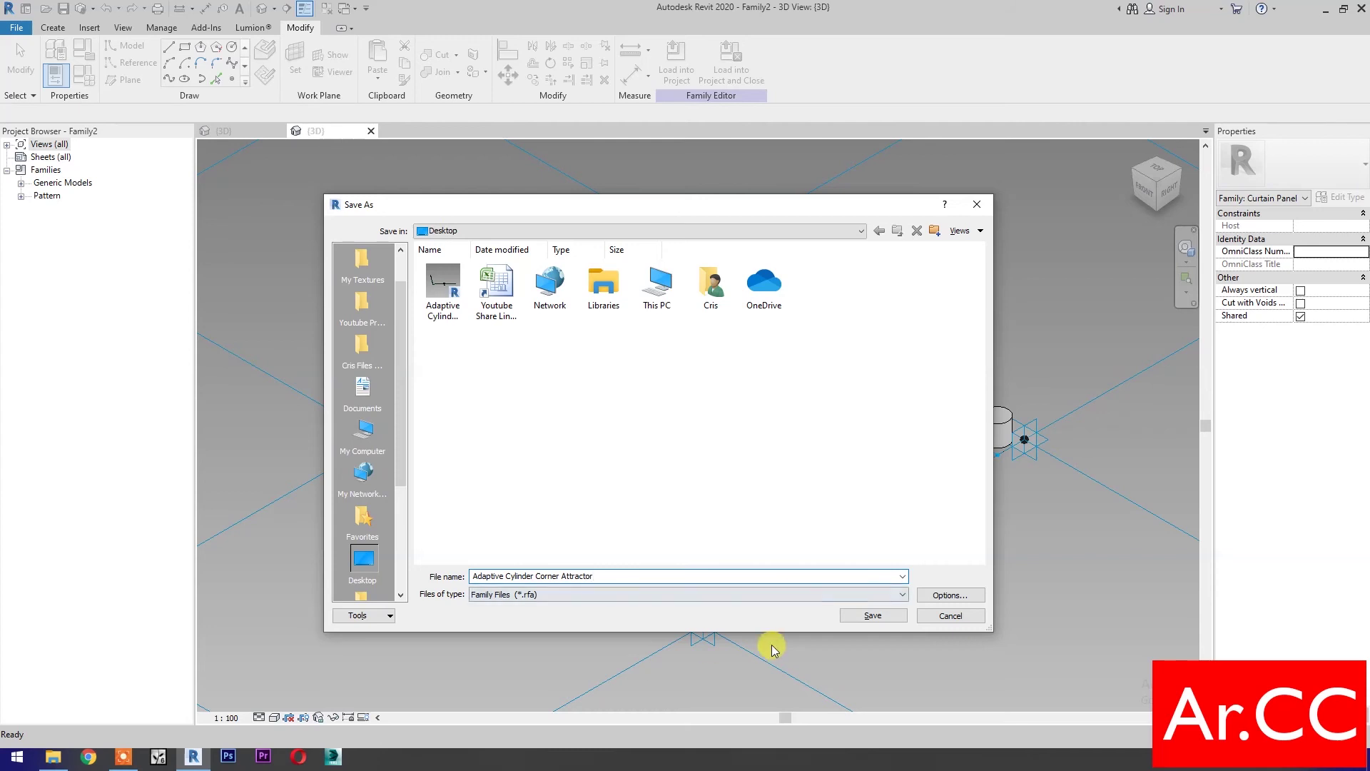
pyautogui.click(883, 615)
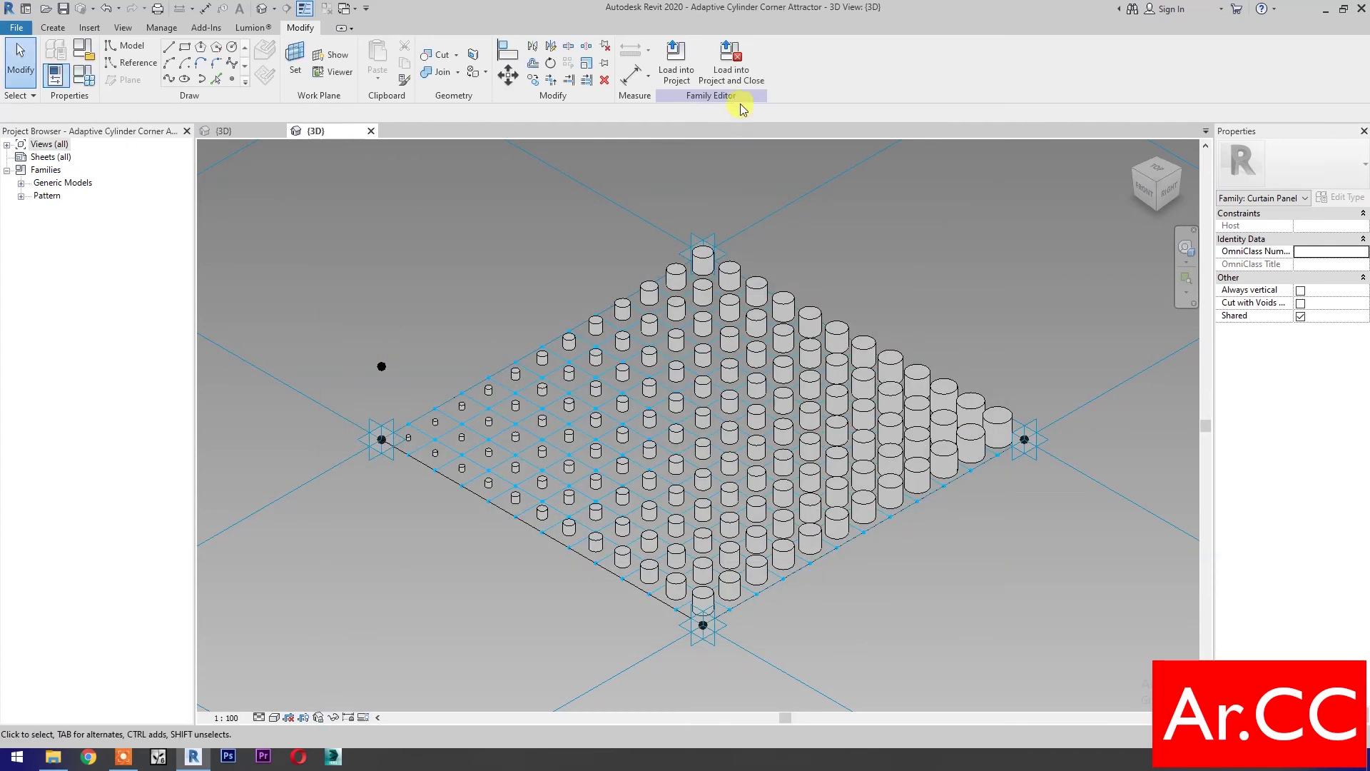
pyautogui.click(739, 84)
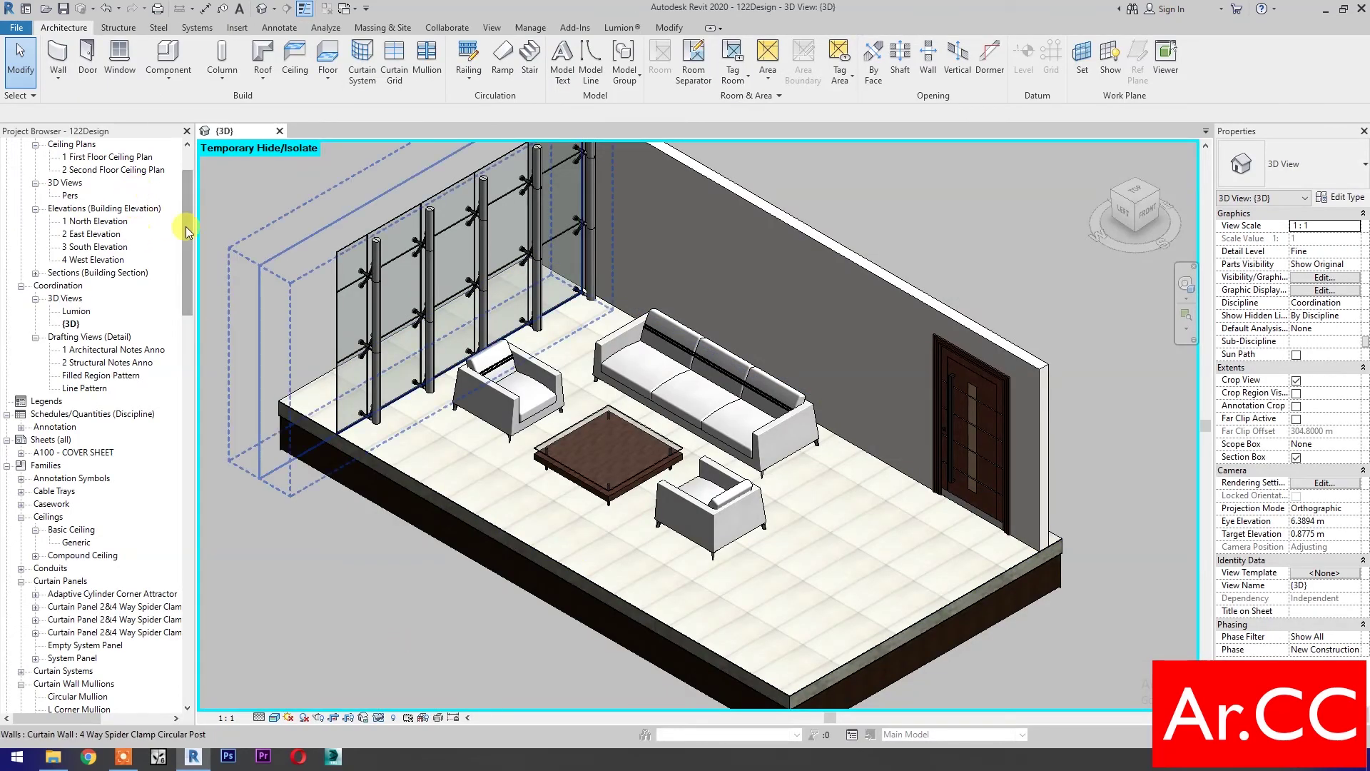
# In the Level 1 plan, draw a vertical reference plane from the sofa down to the bottom wall.
pyautogui.click(71, 195)
pyautogui.doubleClick(71, 197)
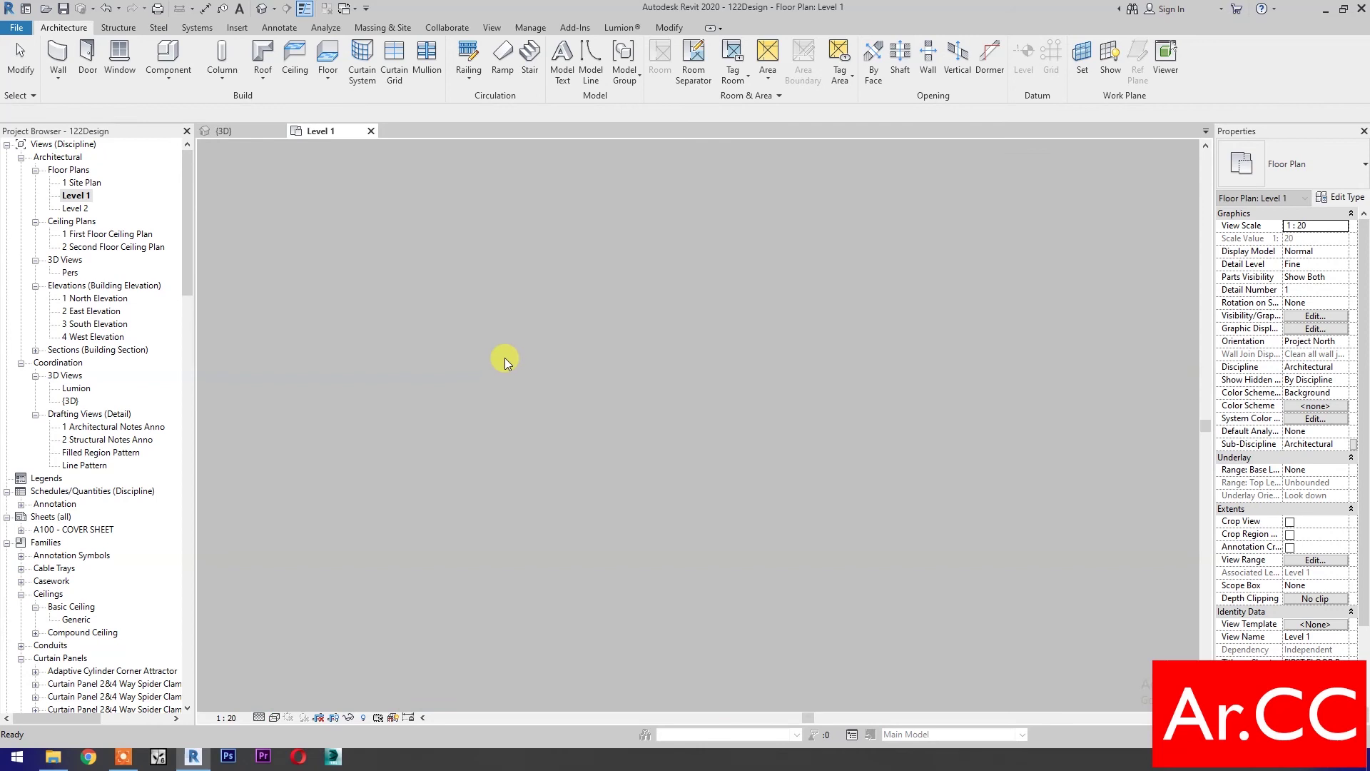
pyautogui.scroll(6, 660, 319)
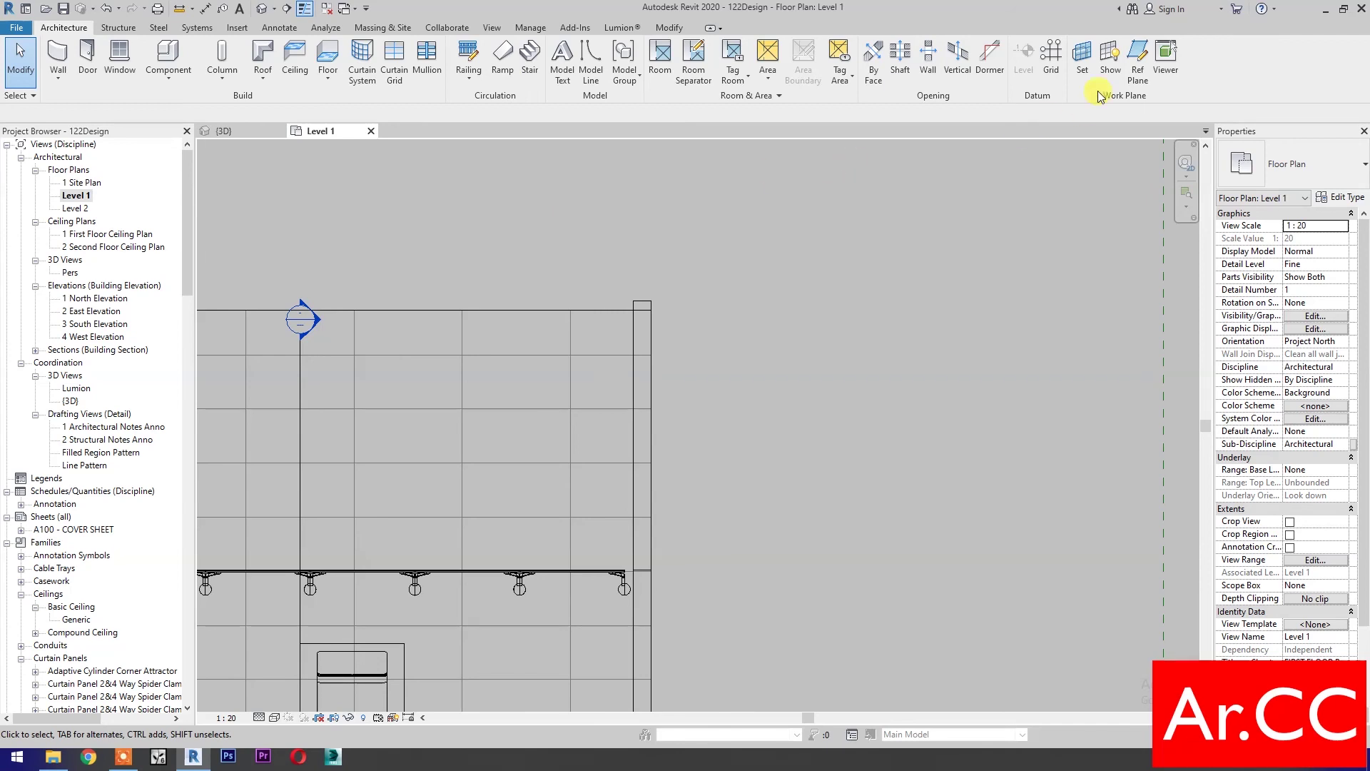
pyautogui.click(1138, 57)
pyautogui.scroll(2, 625, 268)
pyautogui.click(626, 268)
pyautogui.scroll(-4, 625, 286)
pyautogui.scroll(-2, 613, 456)
pyautogui.moveTo(613, 457); pyautogui.dragTo(628, 229, button='middle')
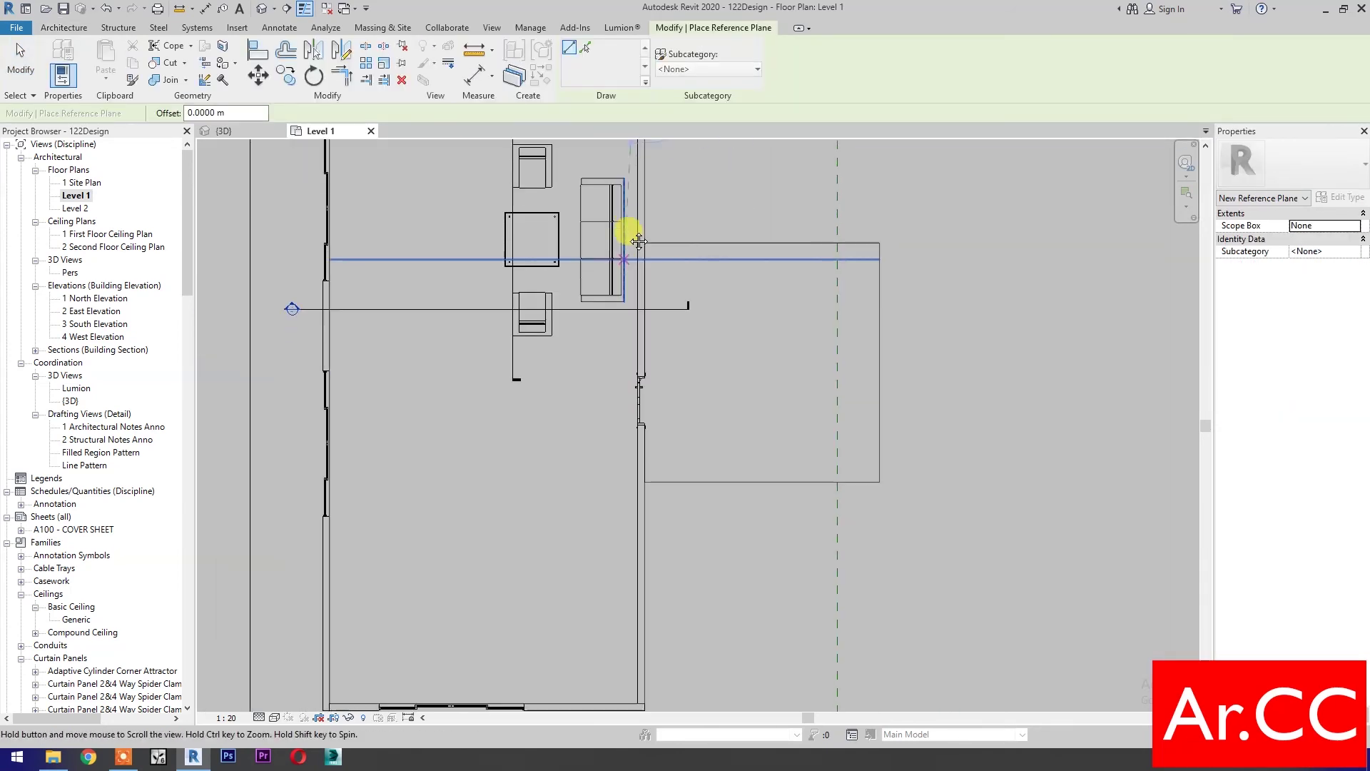
pyautogui.click(638, 697)
pyautogui.press('Escape')
pyautogui.press('Escape')
# Name the reference plane 'REf X' and open the Section 2 view.
pyautogui.click(638, 697)
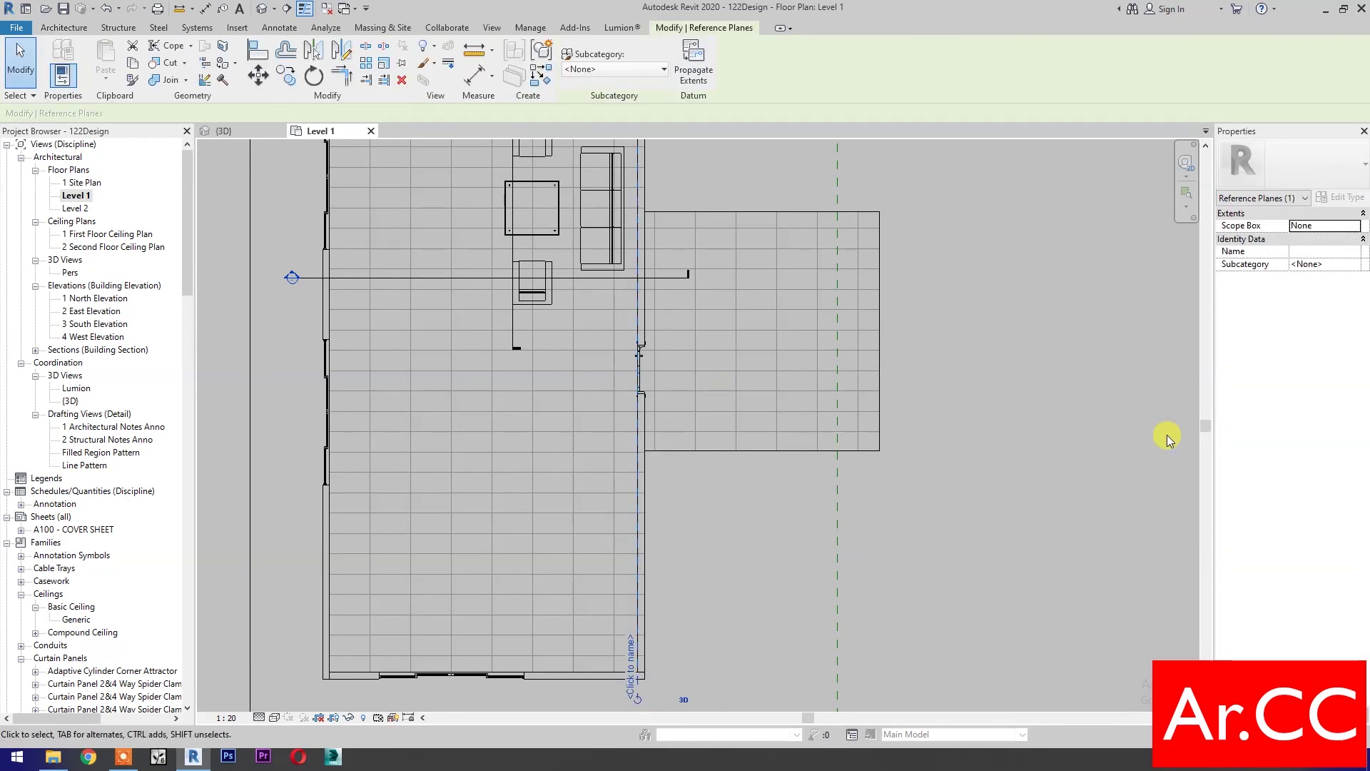
pyautogui.click(1306, 252)
pyautogui.write('REf X')
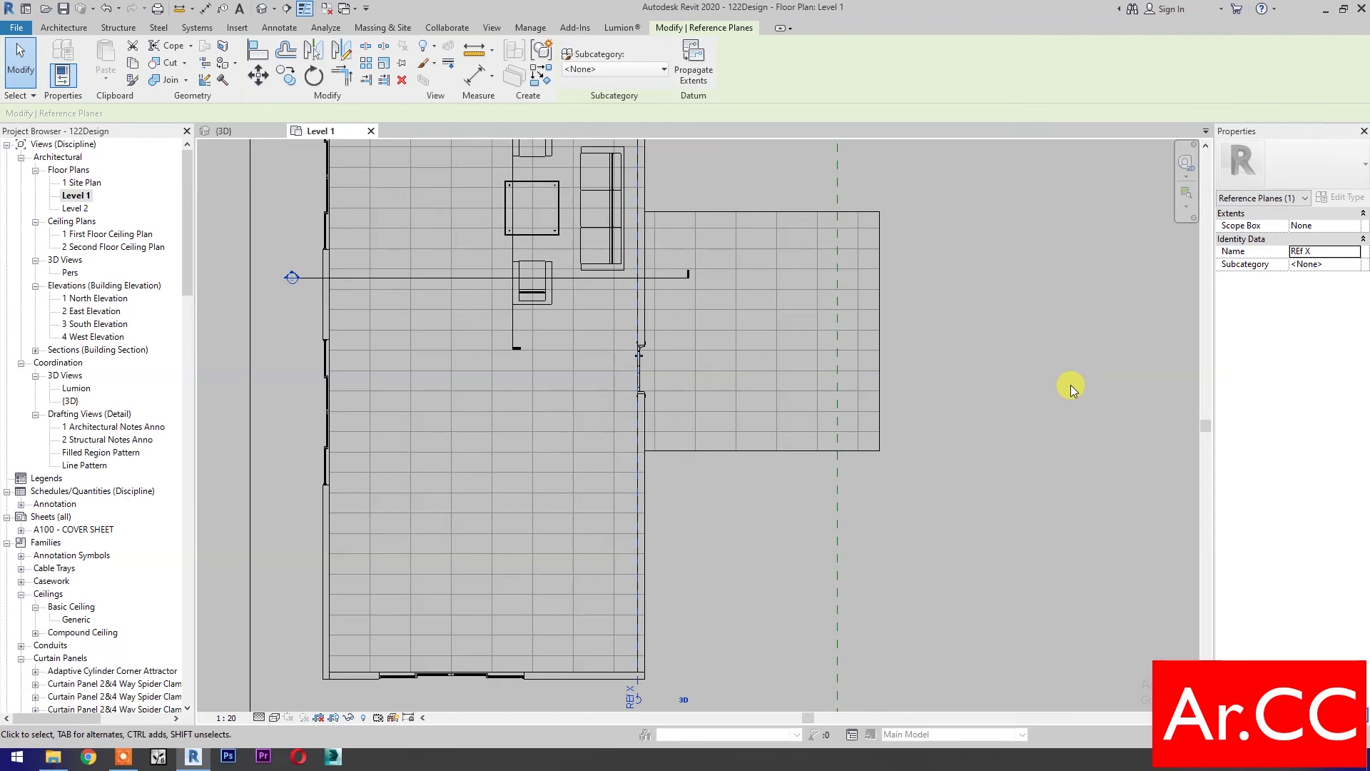
pyautogui.click(1071, 387)
pyautogui.scroll(-3, 725, 346)
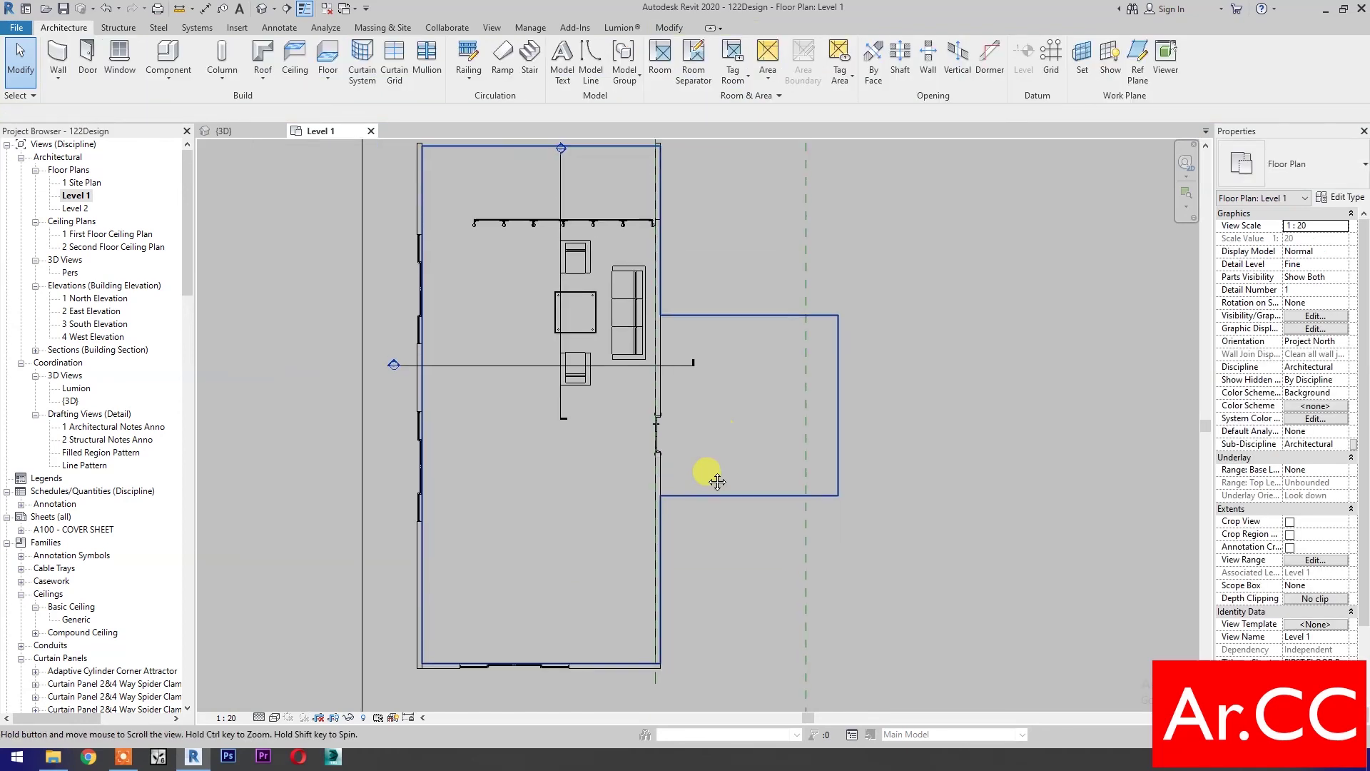
pyautogui.doubleClick(540, 292)
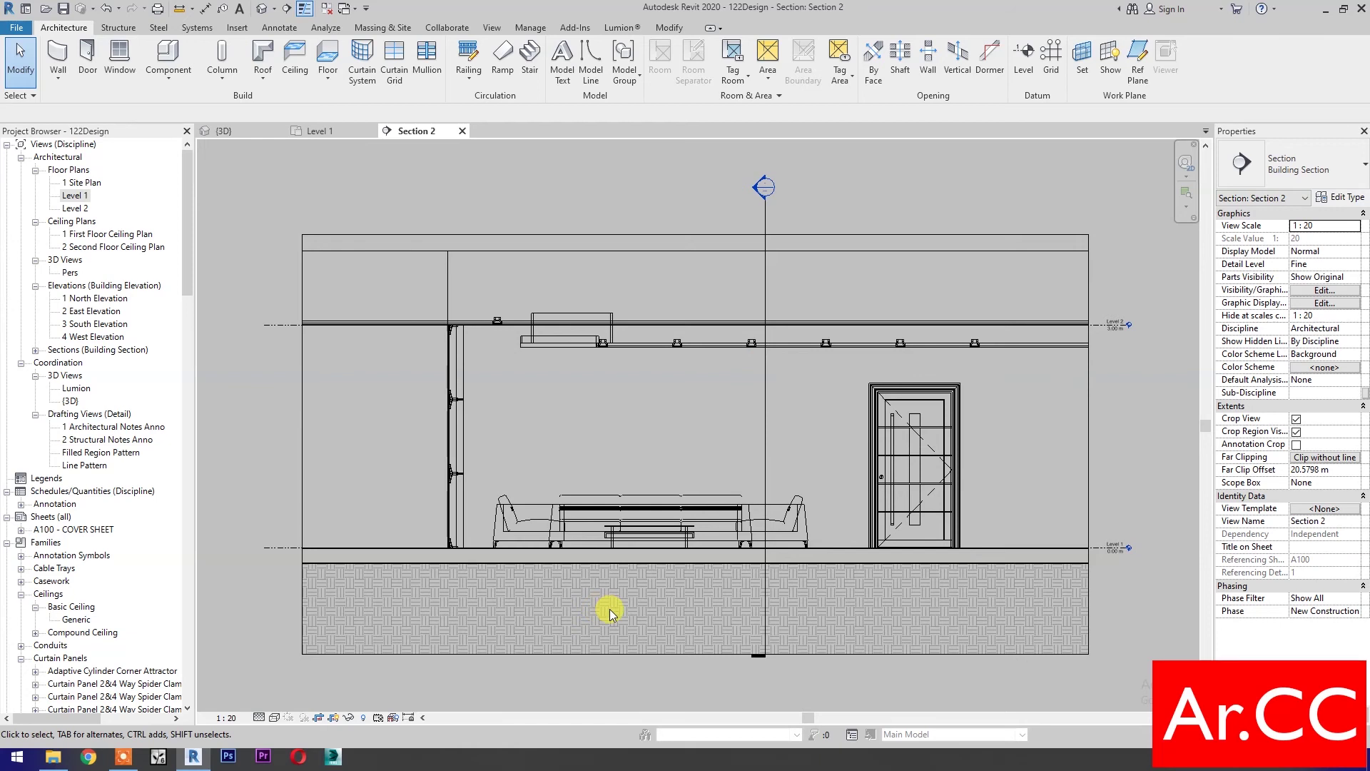
# Create in-place mass Mass 1 with Reference Plane : REf X as its work plane.
pyautogui.click(393, 28)
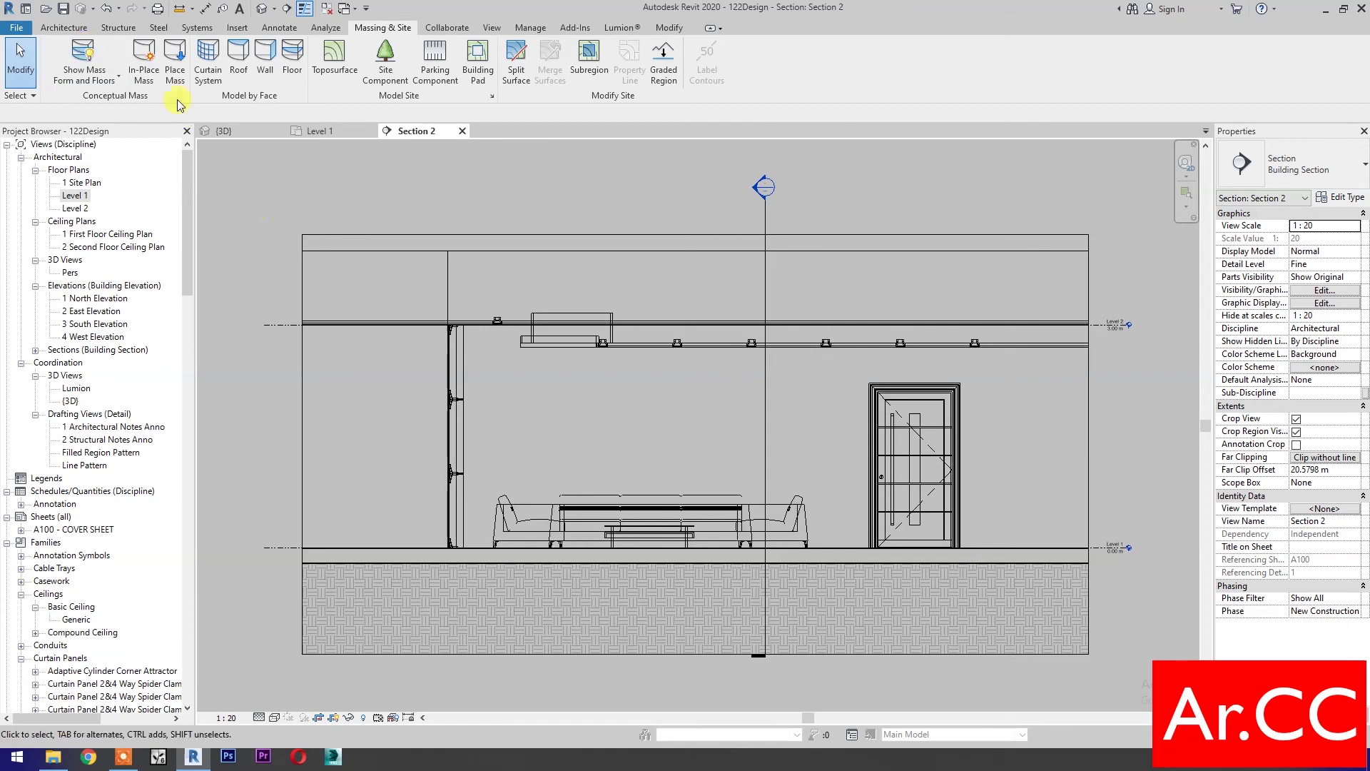
pyautogui.click(150, 68)
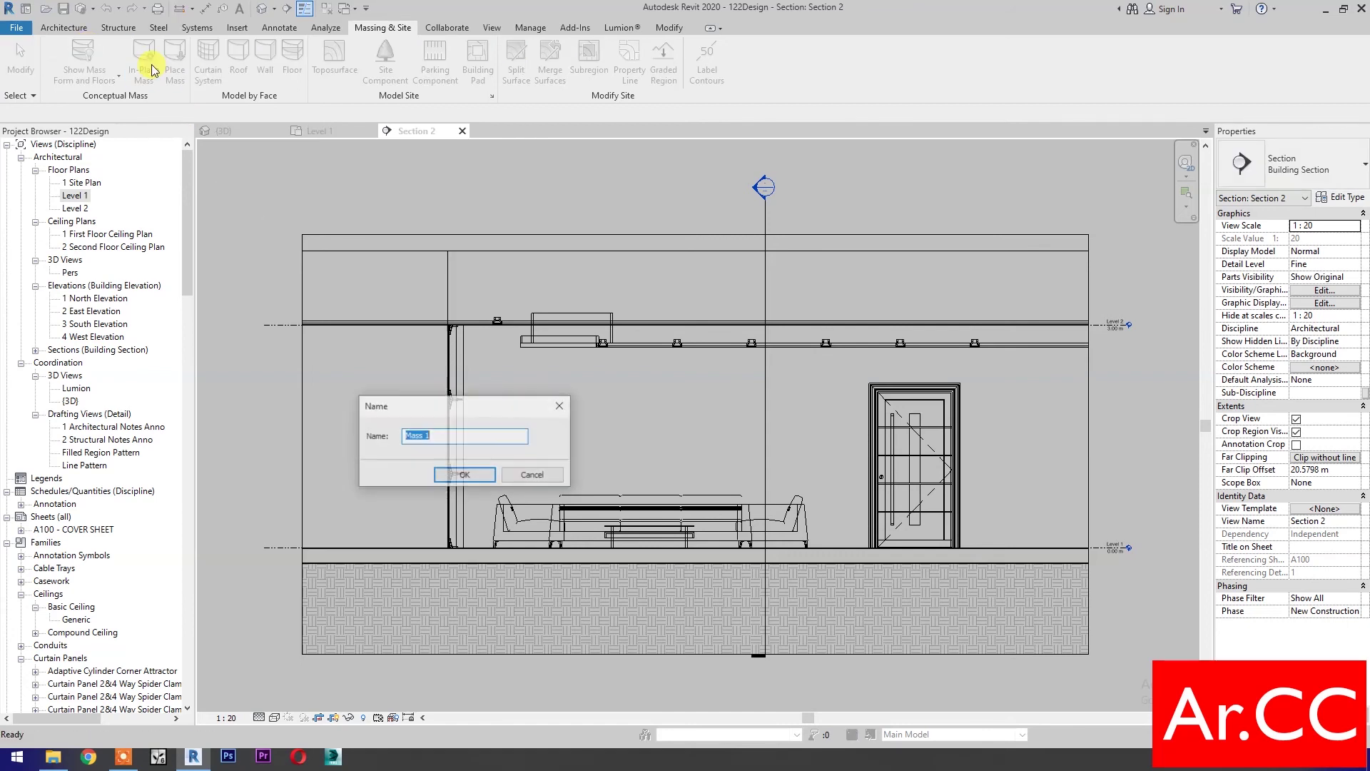
pyautogui.click(478, 474)
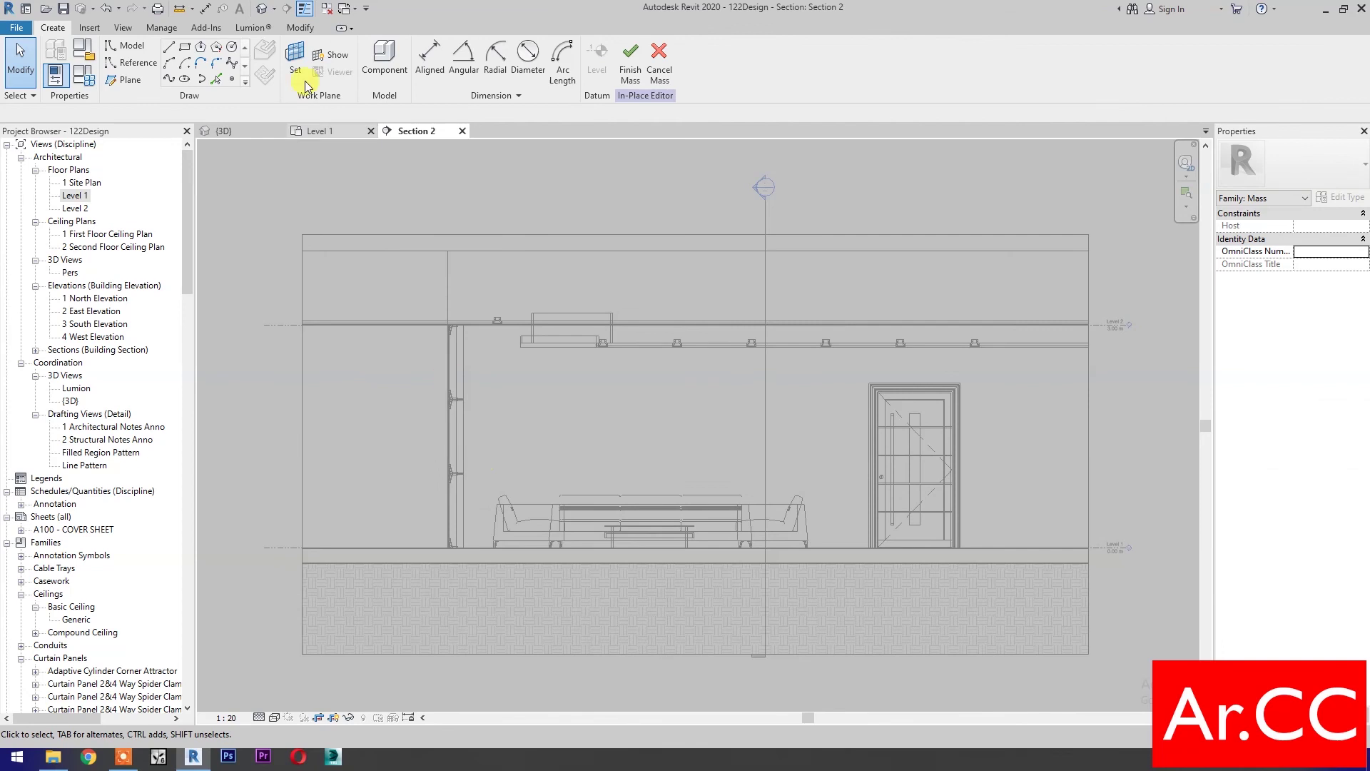
pyautogui.click(295, 58)
pyautogui.click(655, 379)
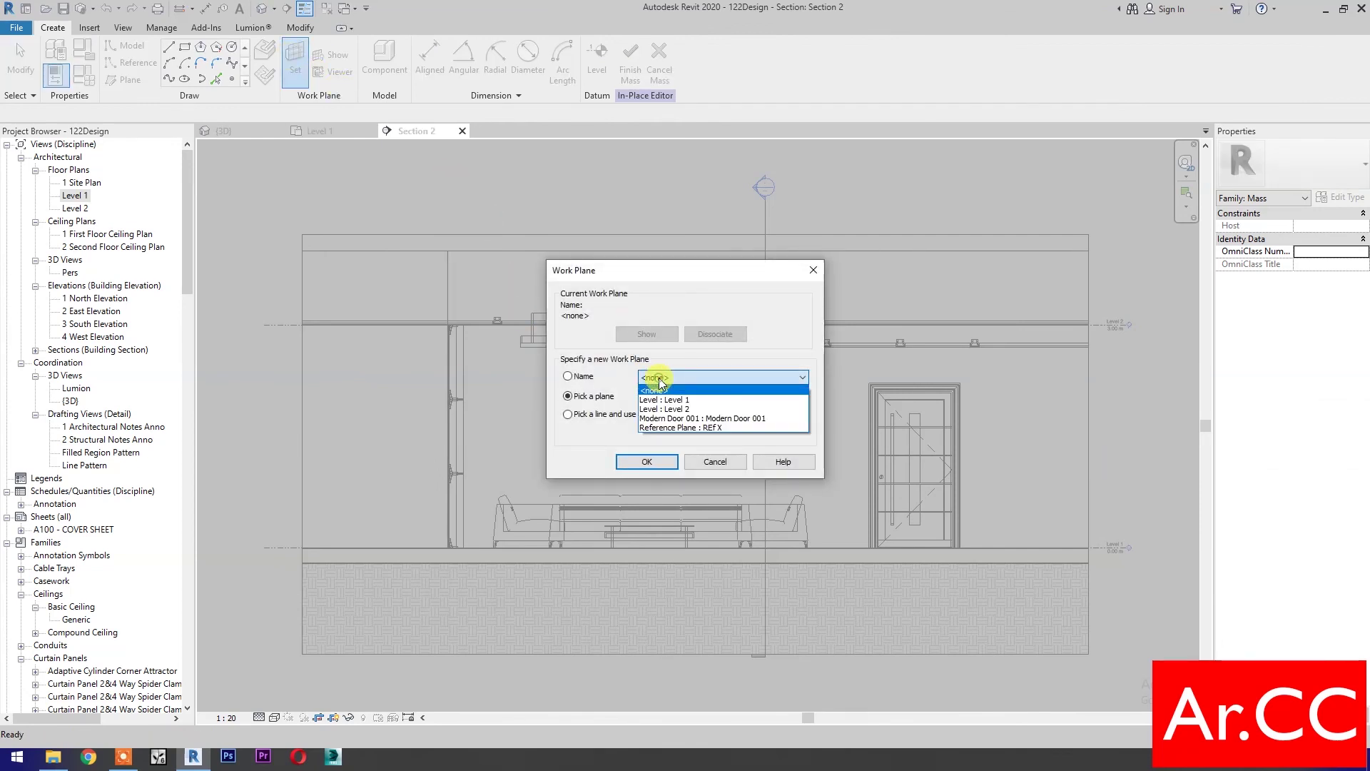
pyautogui.click(661, 428)
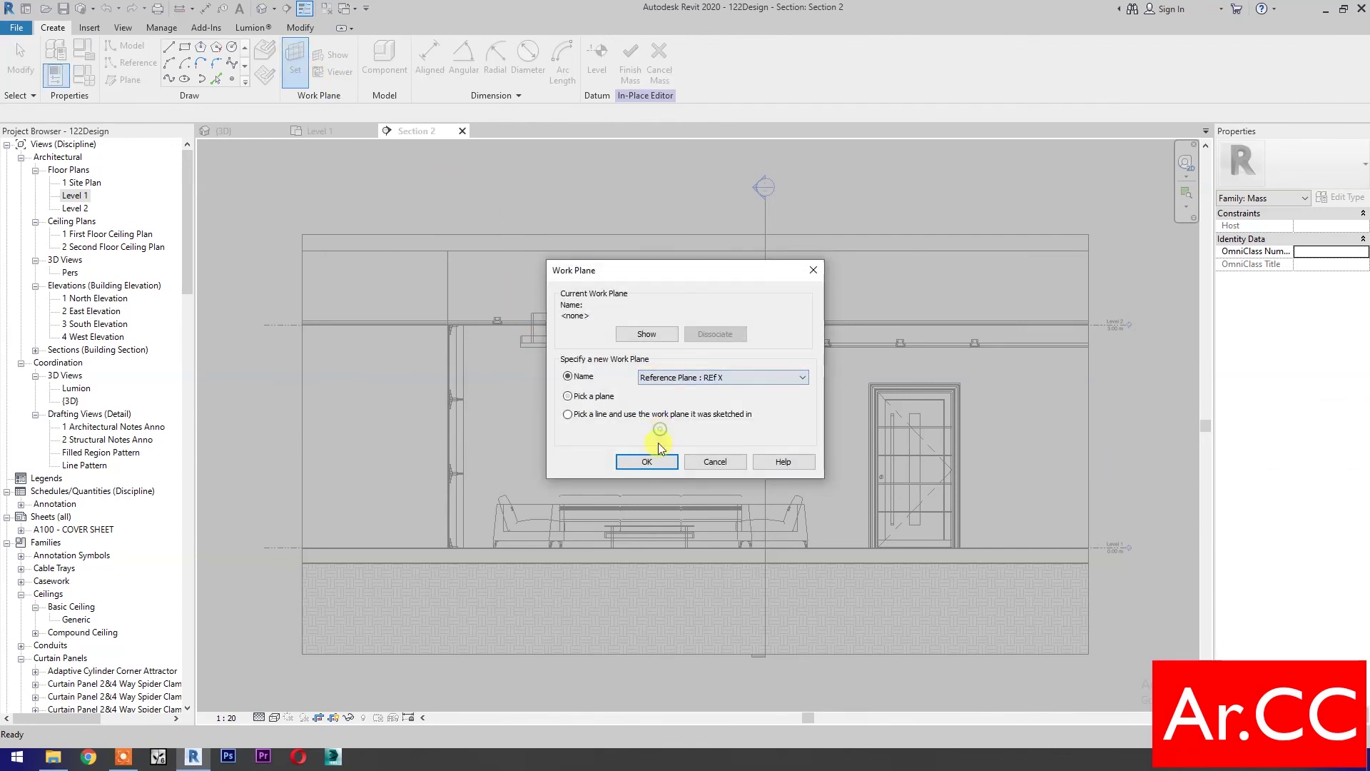
pyautogui.click(648, 462)
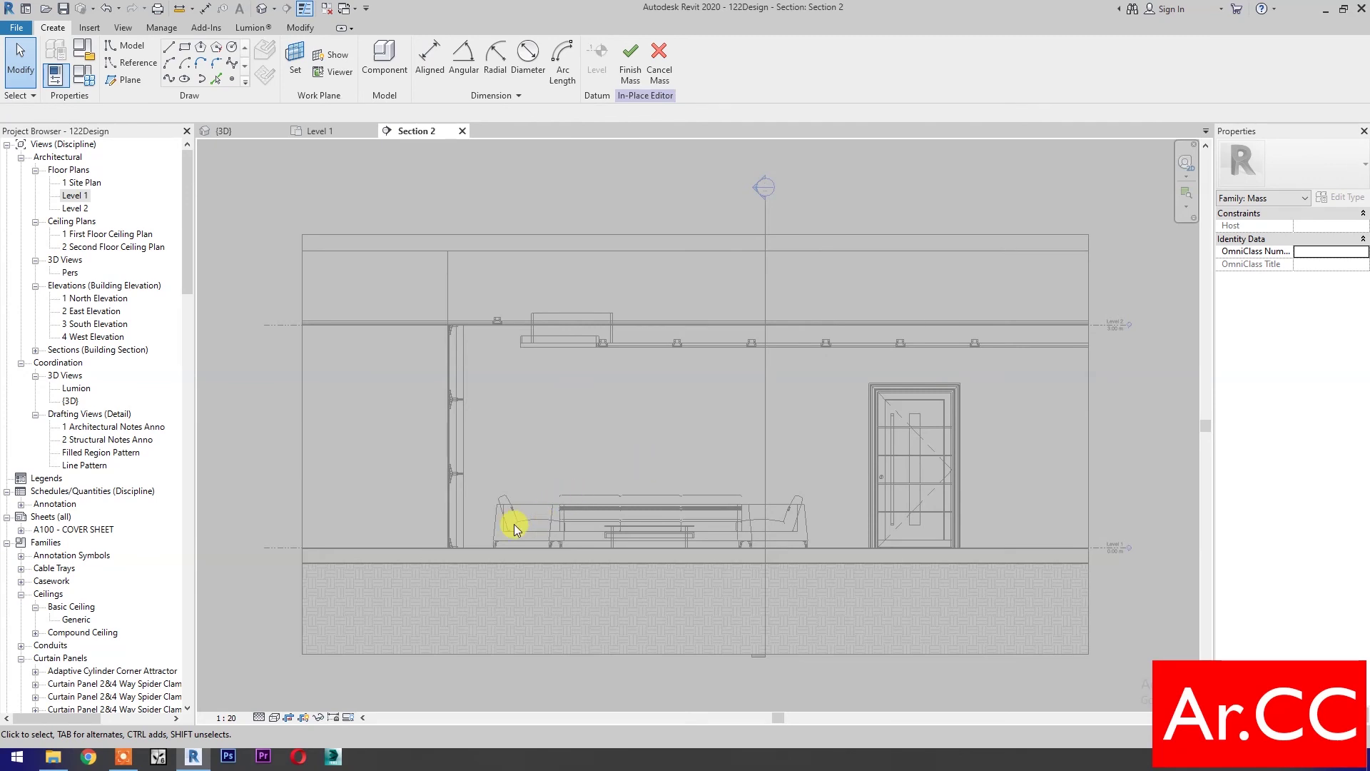
# Draw a 4.9 m by 2 m rectangle over the sofa and make its lines reference lines.
pyautogui.click(185, 46)
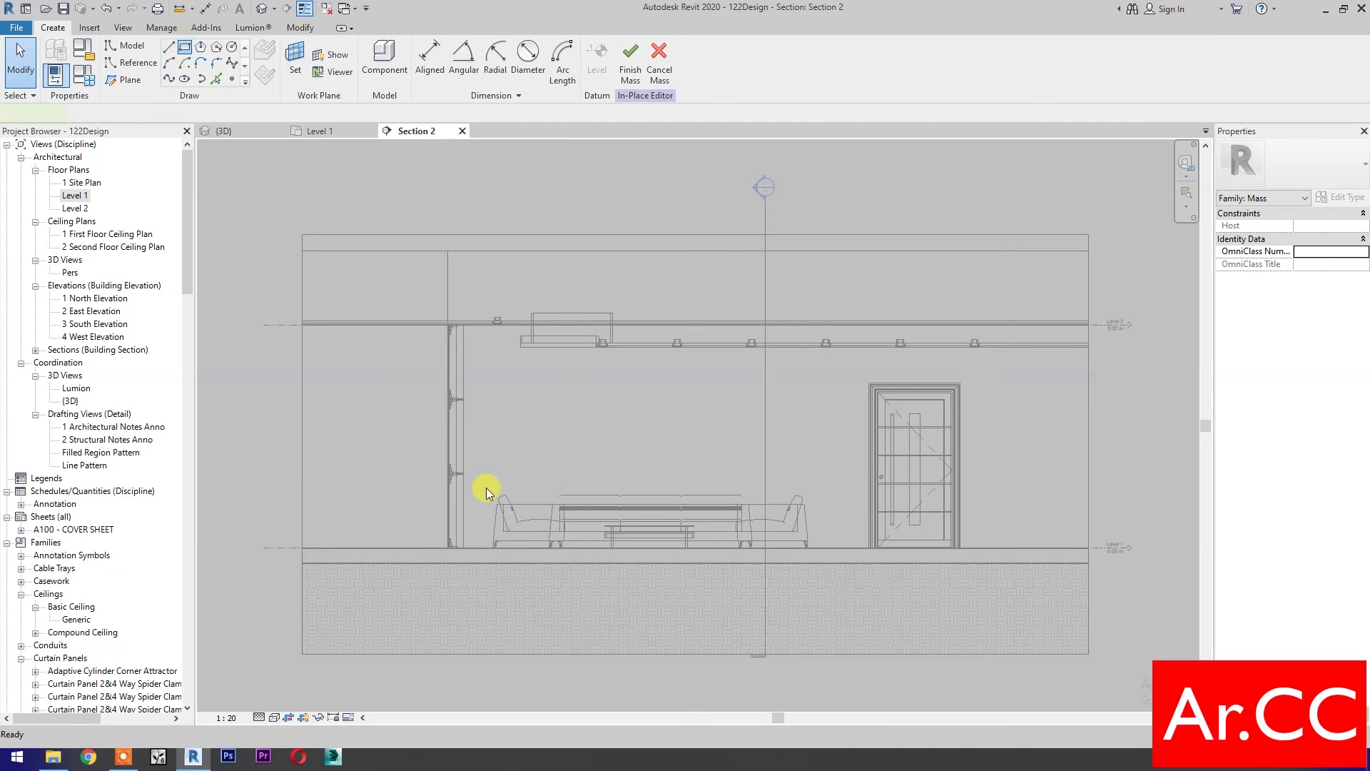
pyautogui.click(482, 531)
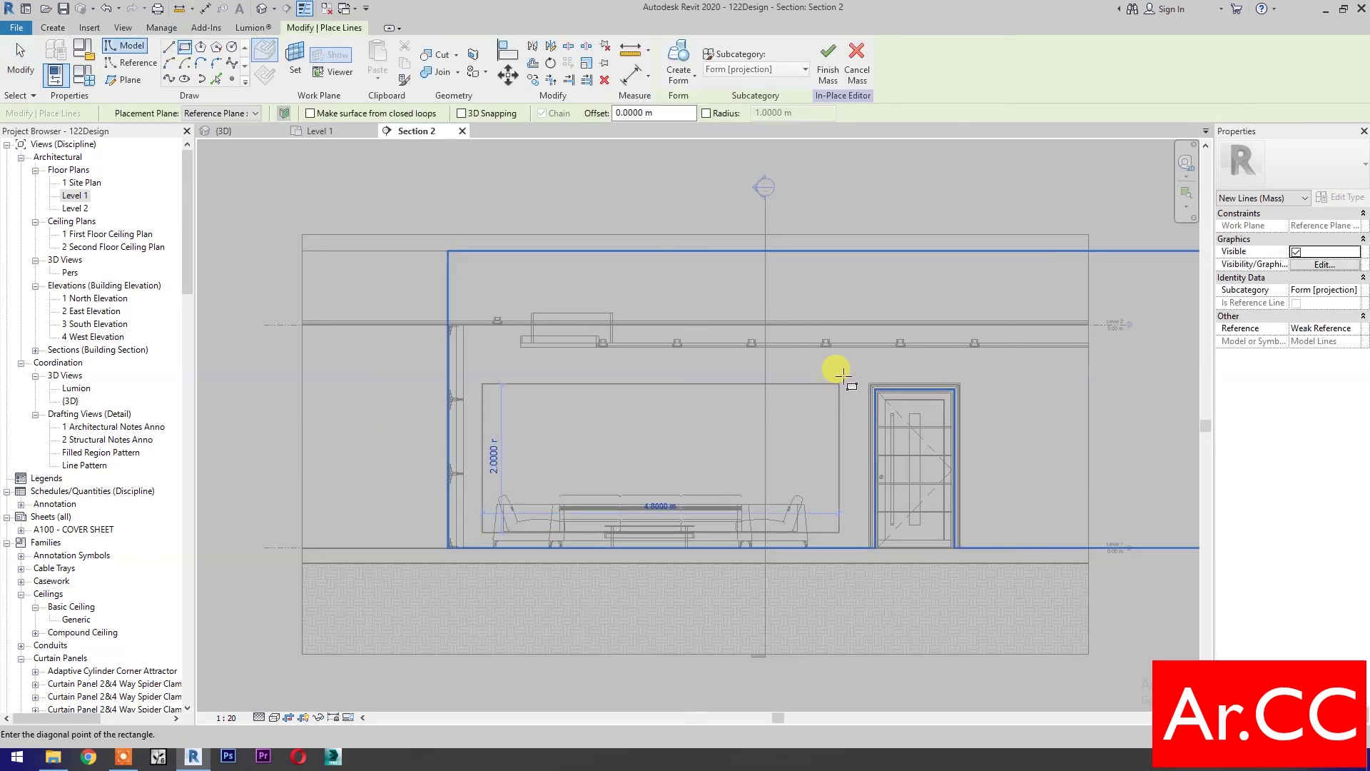
pyautogui.click(846, 382)
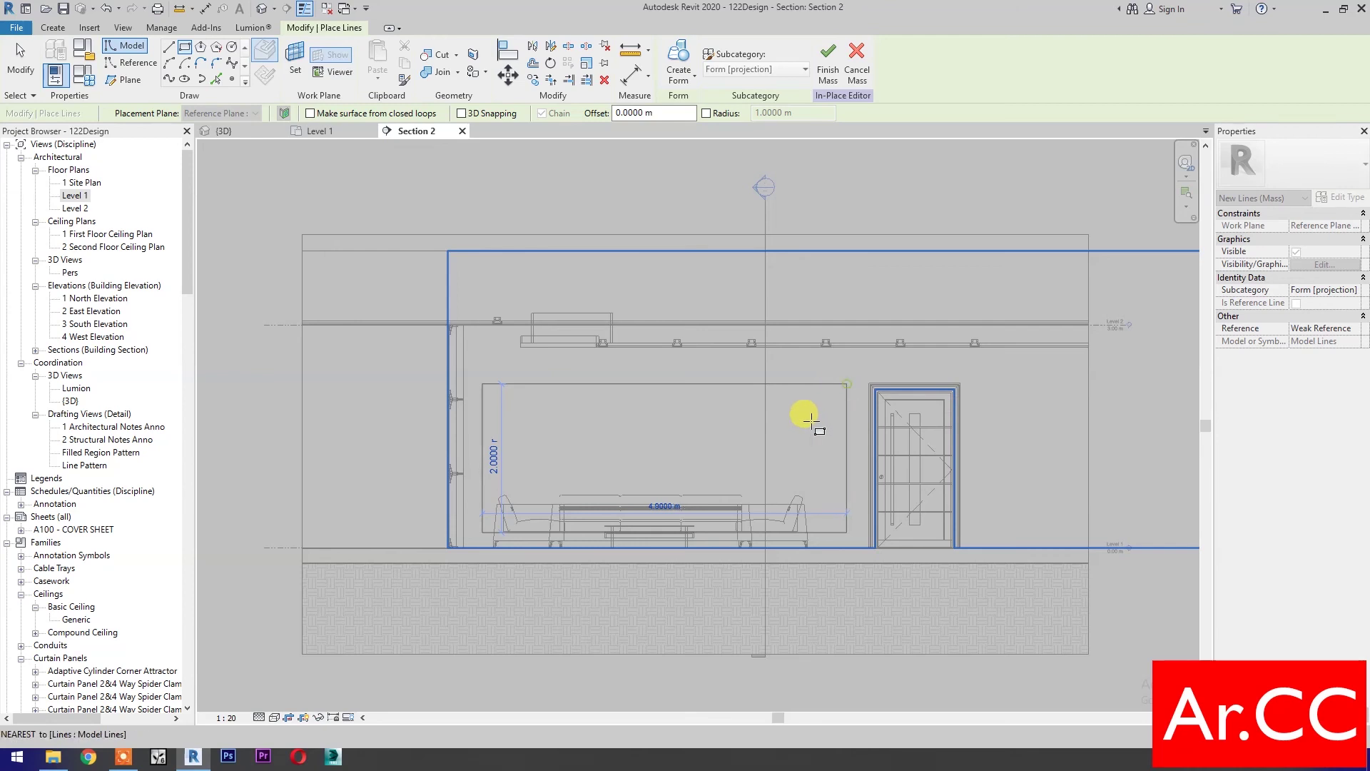
pyautogui.press('Escape')
pyautogui.press('Escape')
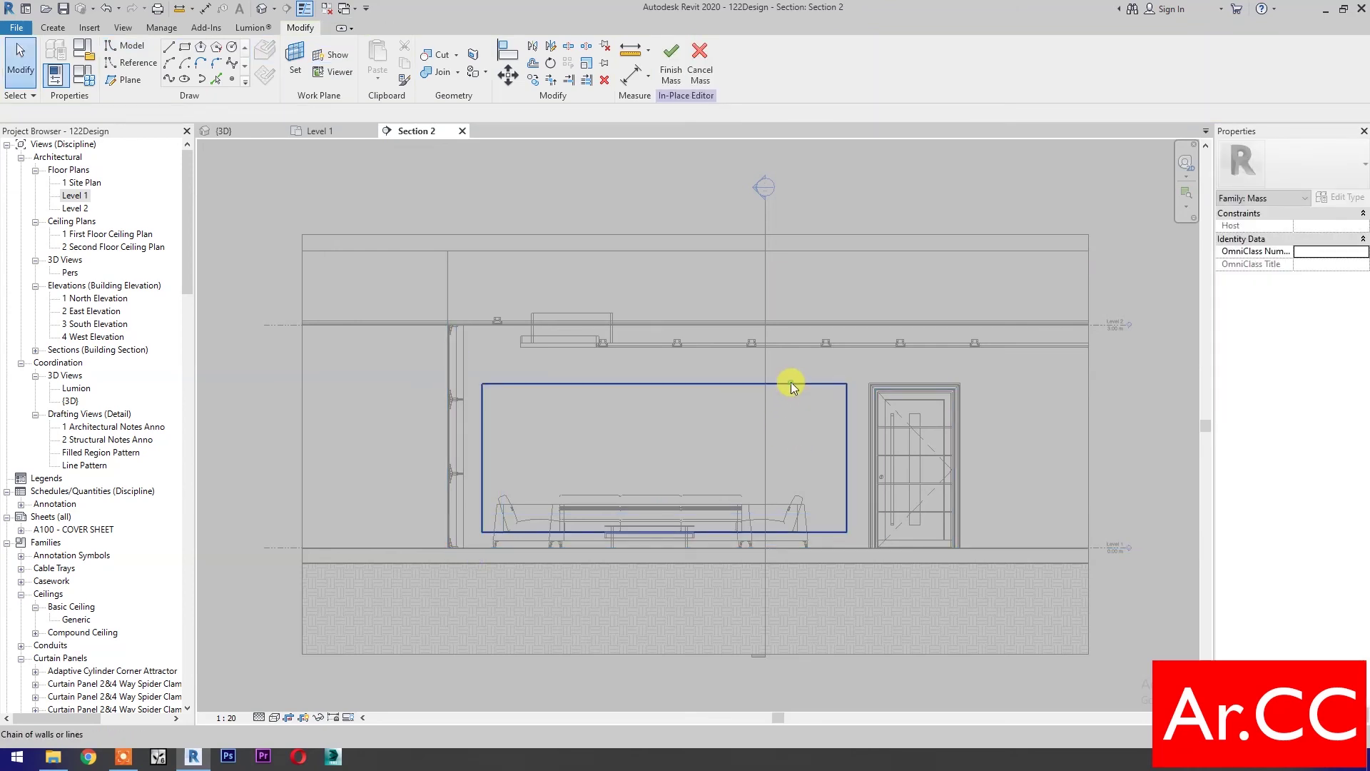
pyautogui.click(790, 384)
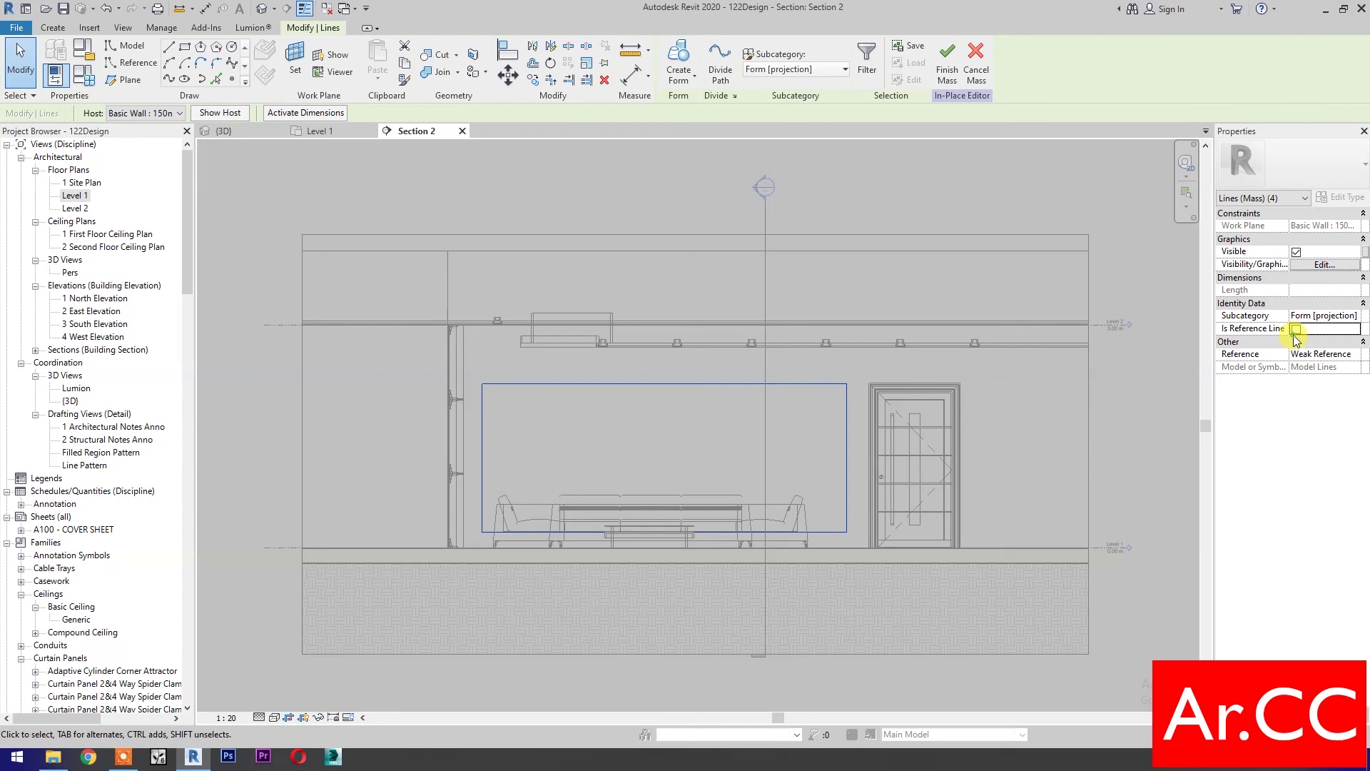
pyautogui.click(1295, 330)
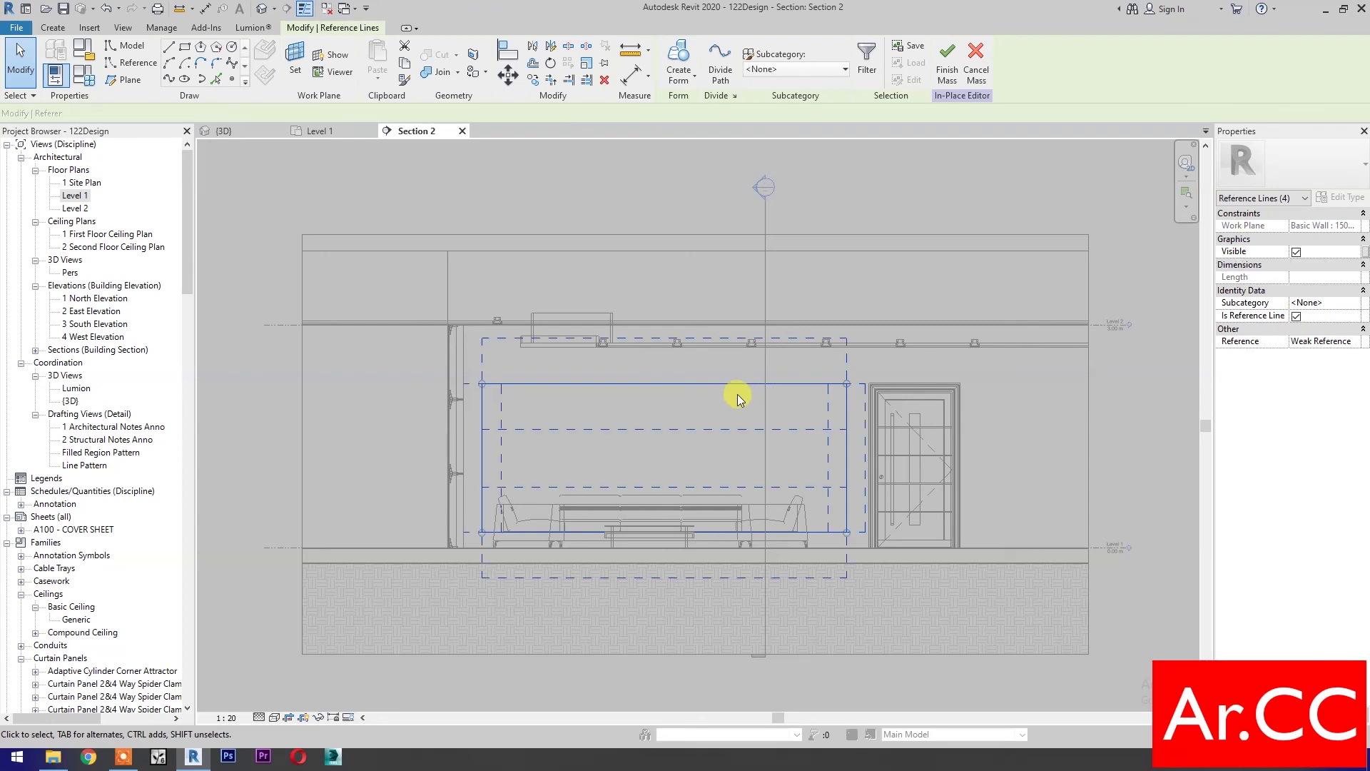
# Create a flat surface form from the reference rectangle and divide it.
pyautogui.click(678, 57)
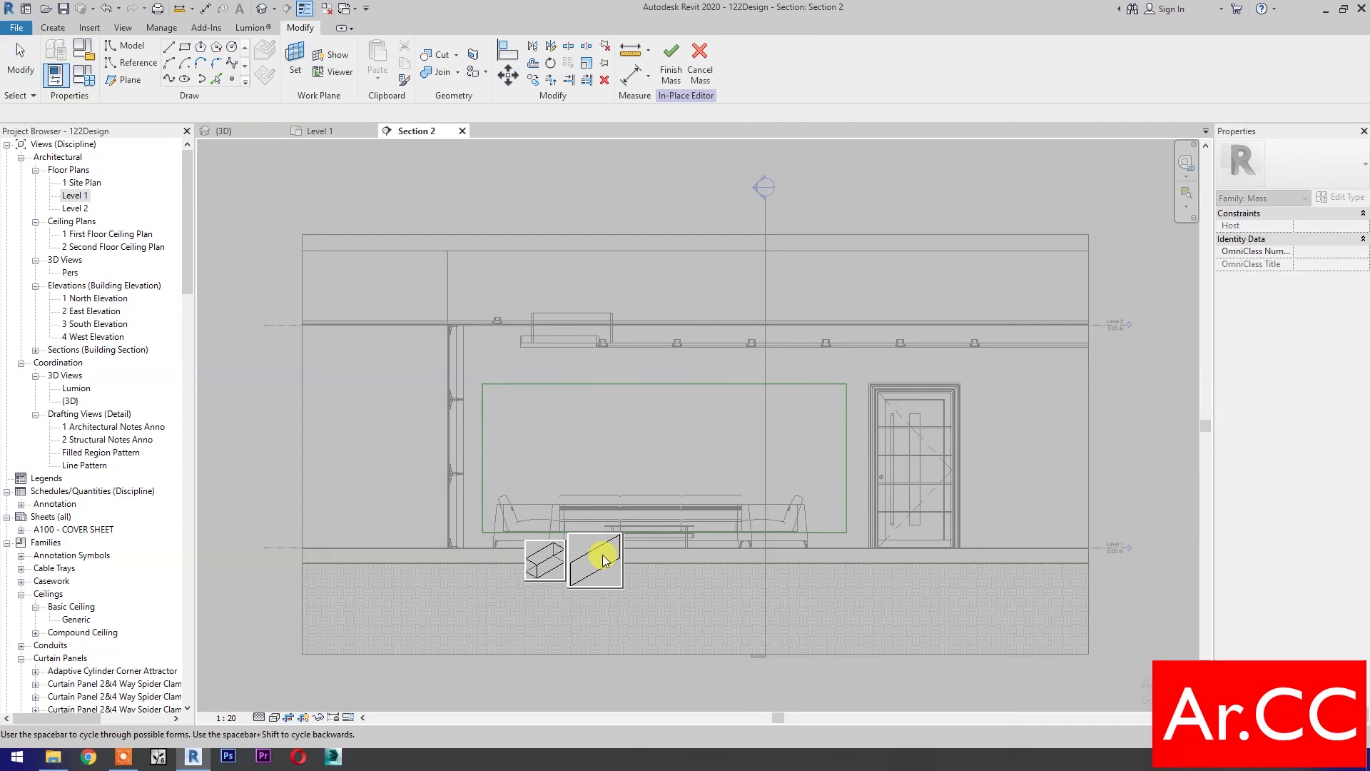
pyautogui.click(604, 558)
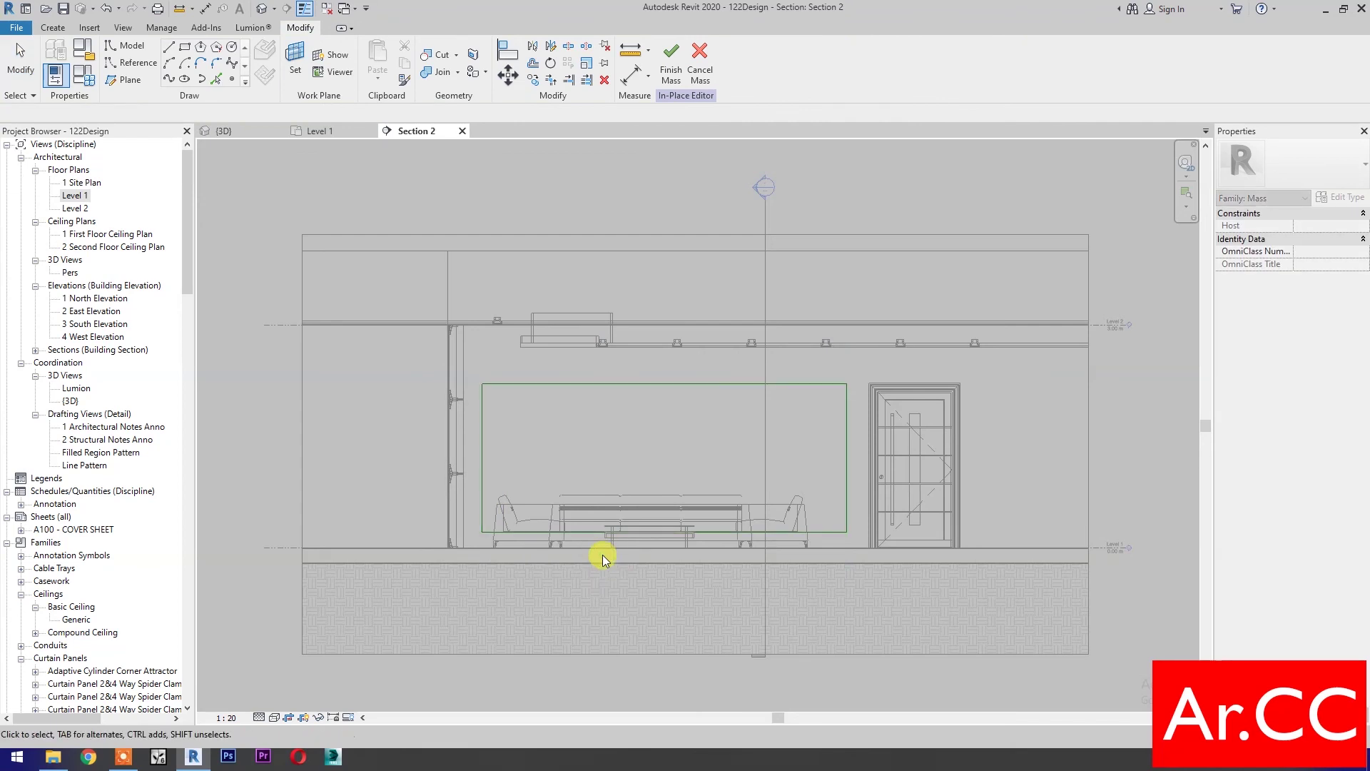
pyautogui.click(668, 391)
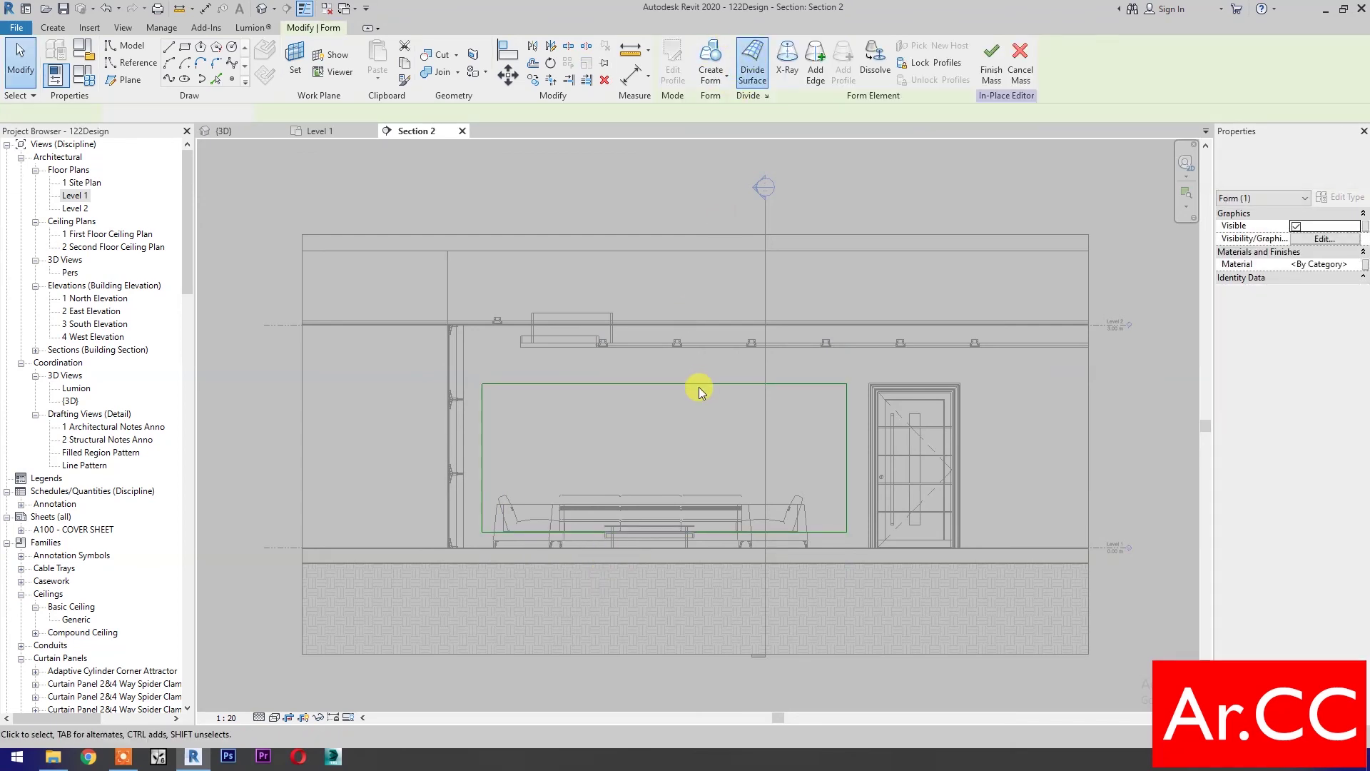
pyautogui.press('d')
pyautogui.press('i')
# Set U and V grid numbers to 1 and apply the Adaptive Cylinder Corner Attractor pattern.
pyautogui.click(1326, 278)
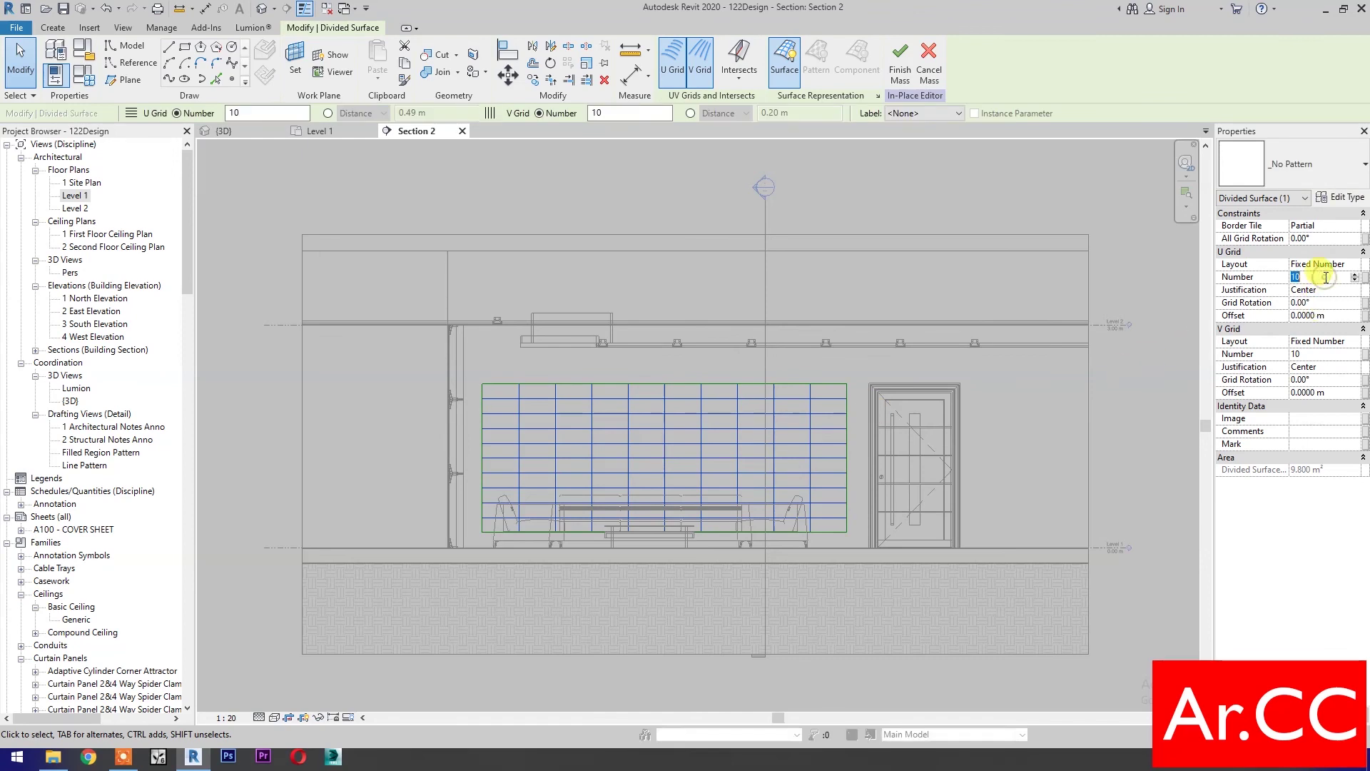
pyautogui.write('1')
pyautogui.click(1318, 355)
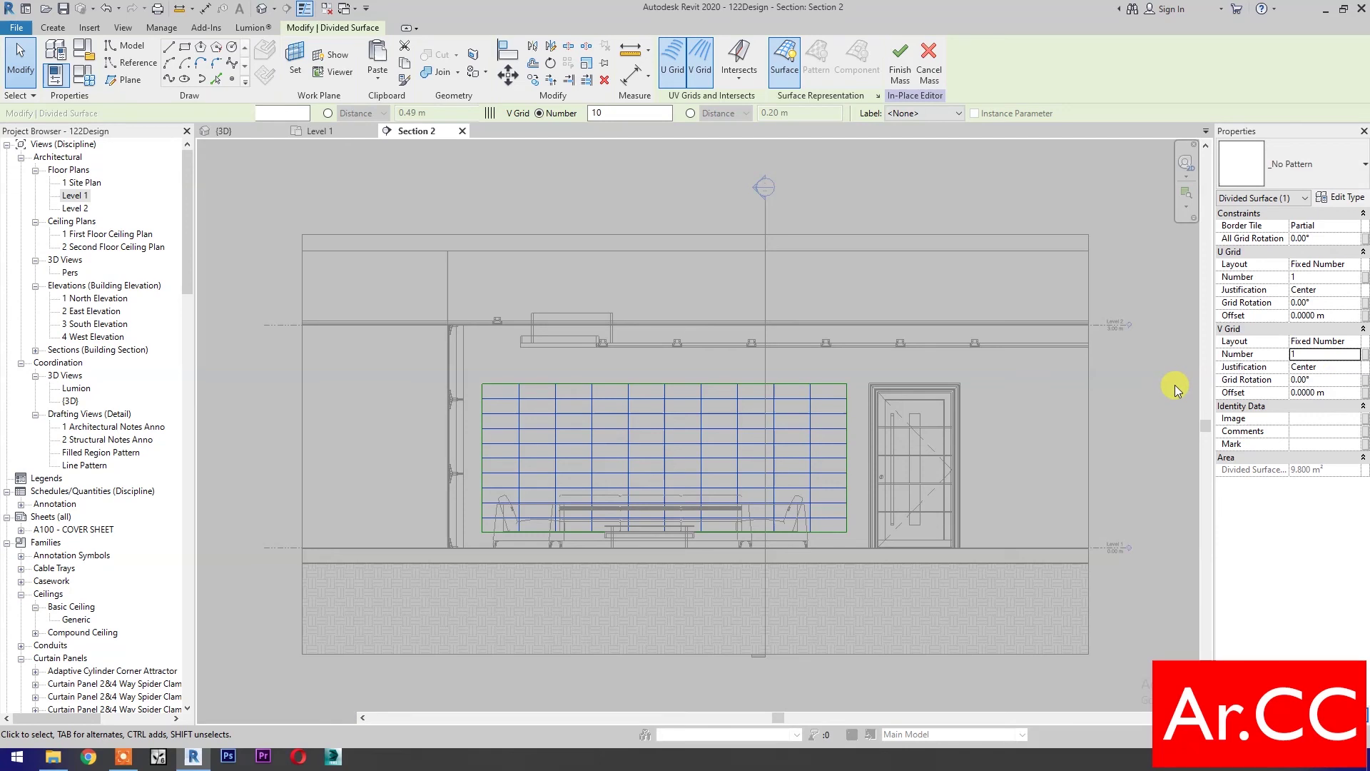
pyautogui.click(1294, 174)
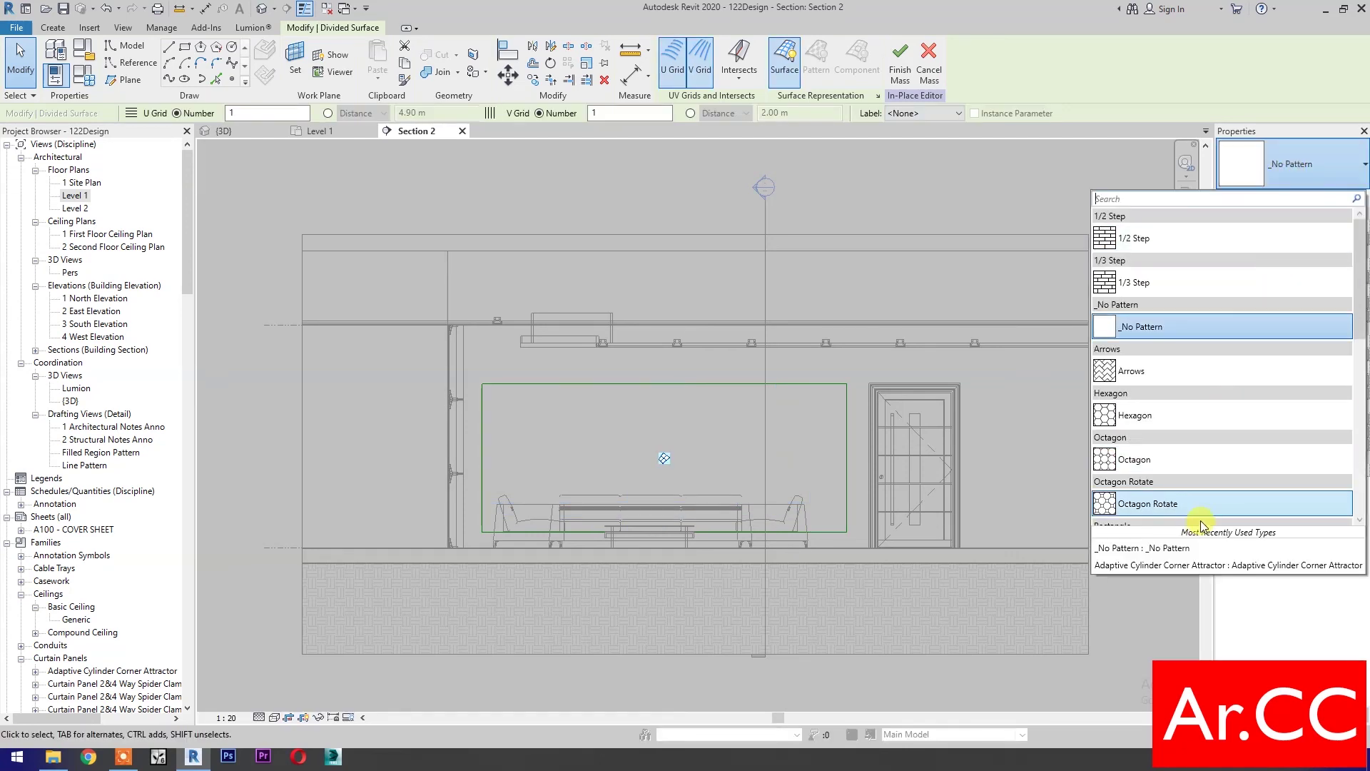
pyautogui.click(1109, 589)
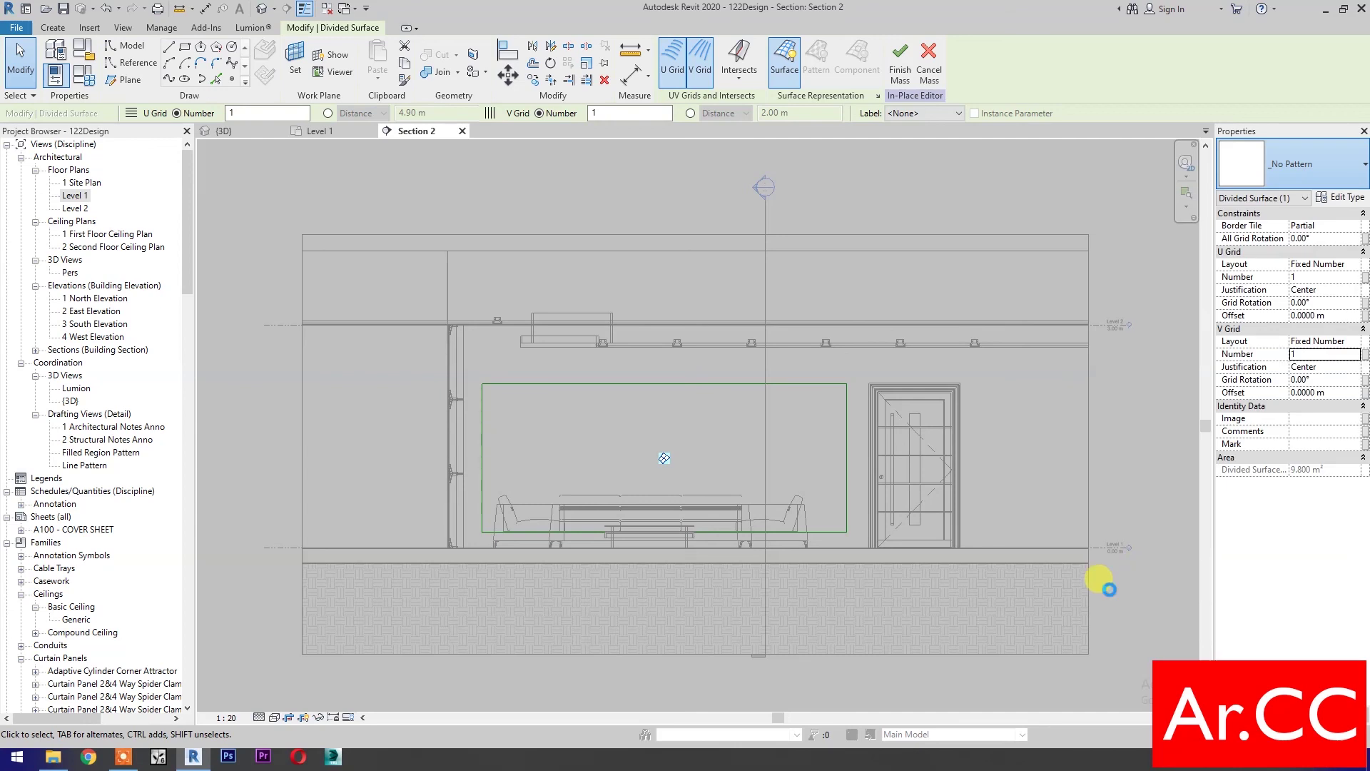
# In the {3D} view, set the panel type to Attractor Divisor 30, U Grid 20, V Grid 10, and finish the mass.
pyautogui.click(250, 135)
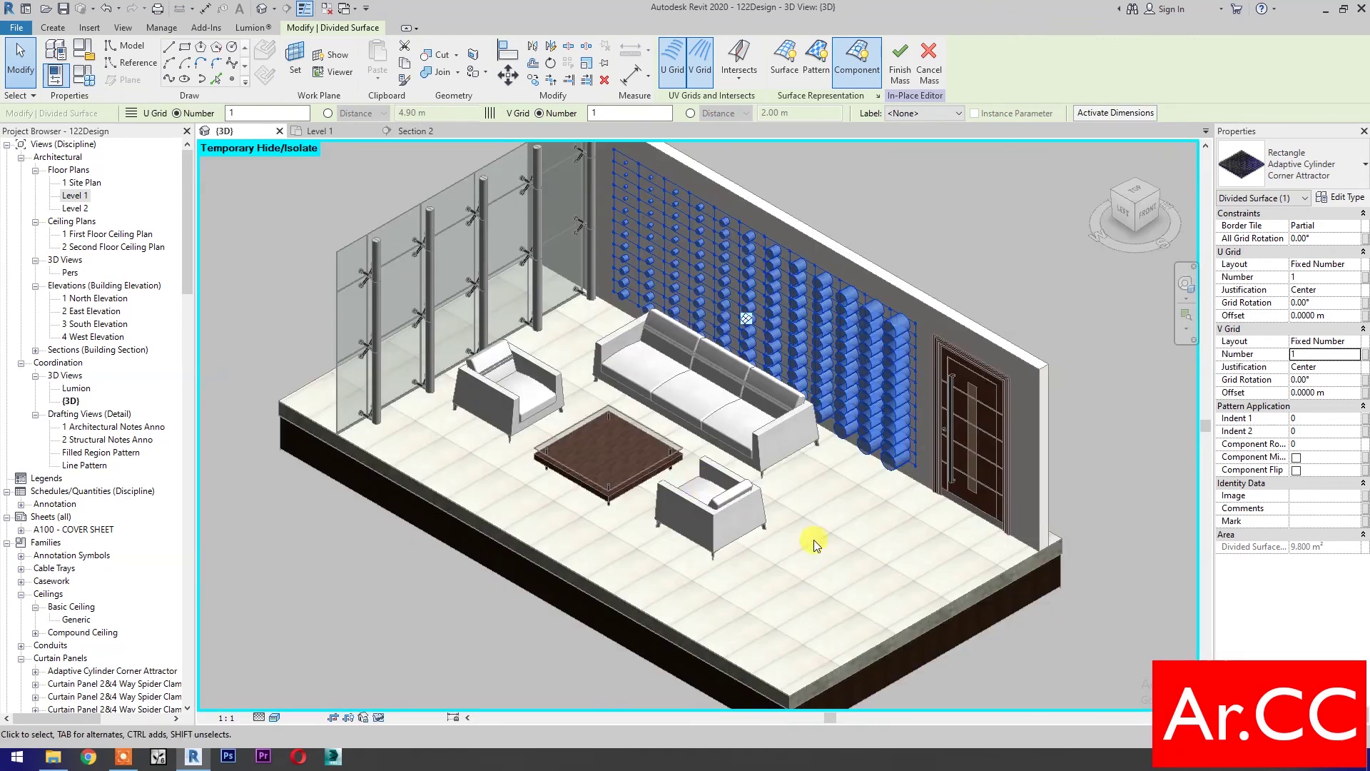
pyautogui.moveTo(814, 535); pyautogui.dragTo(816, 608, button='middle')
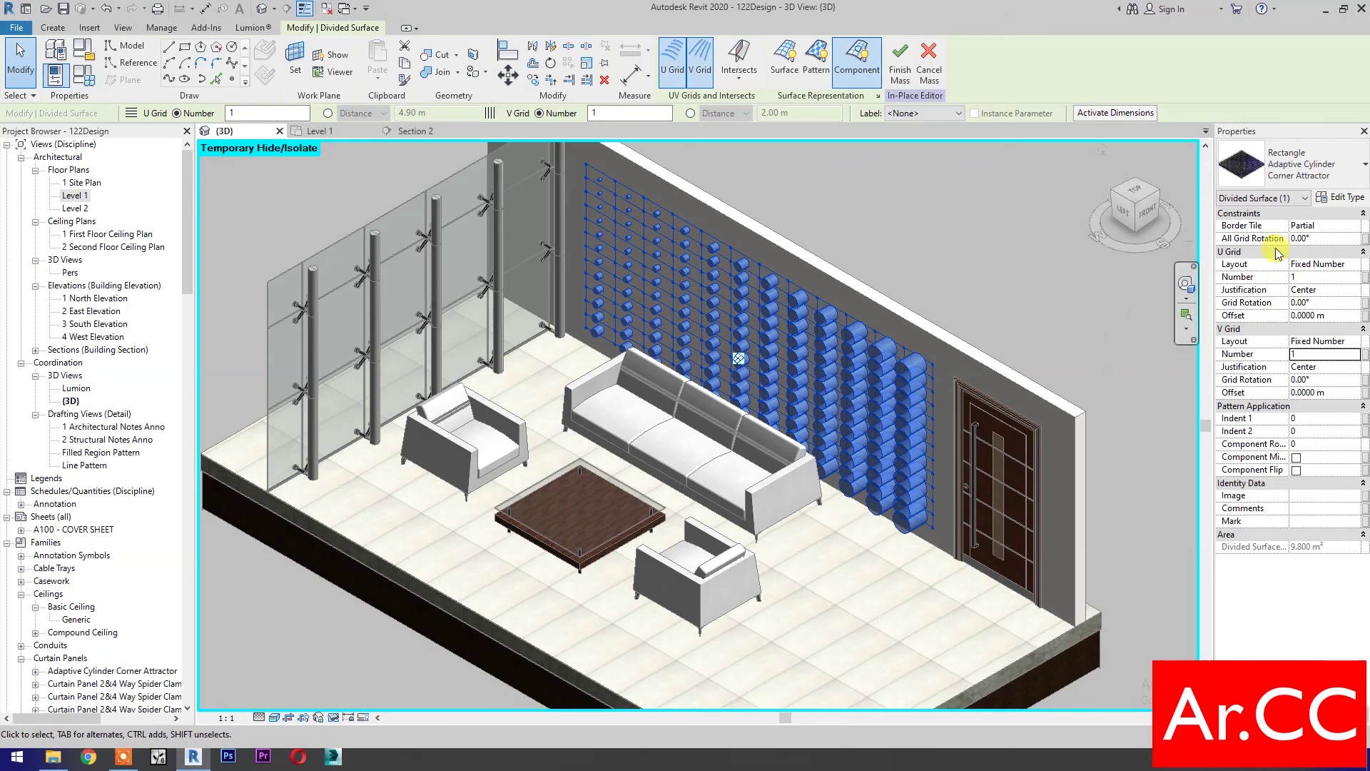
pyautogui.click(1341, 197)
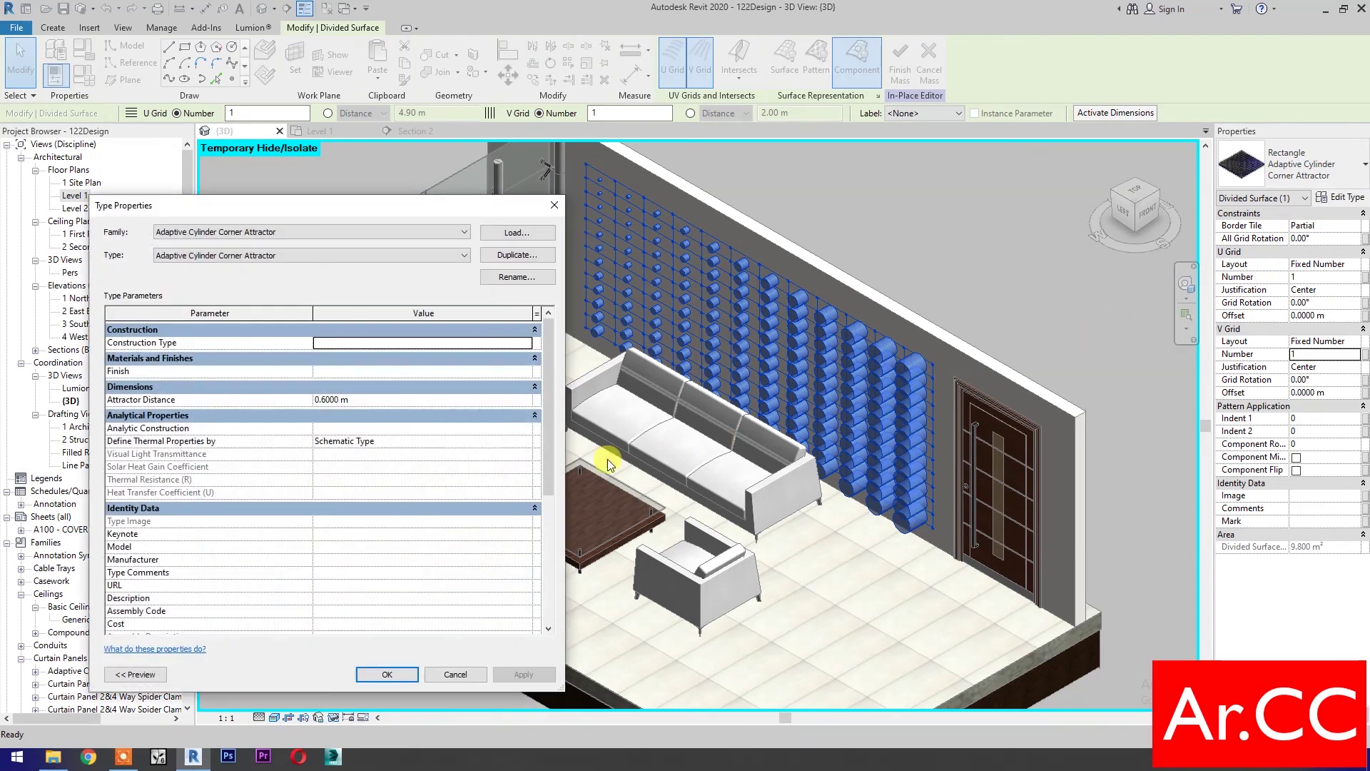
pyautogui.click(350, 509)
pyautogui.click(355, 539)
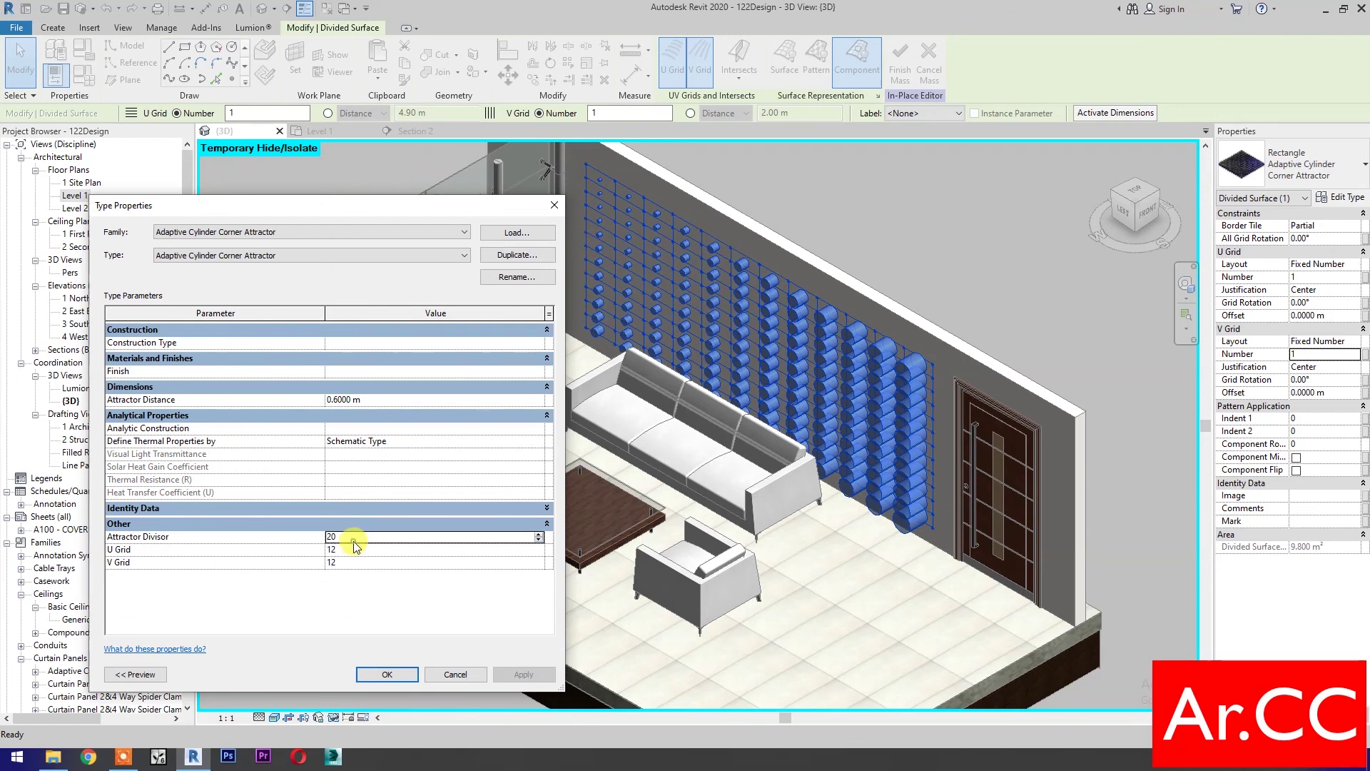
pyautogui.write('30')
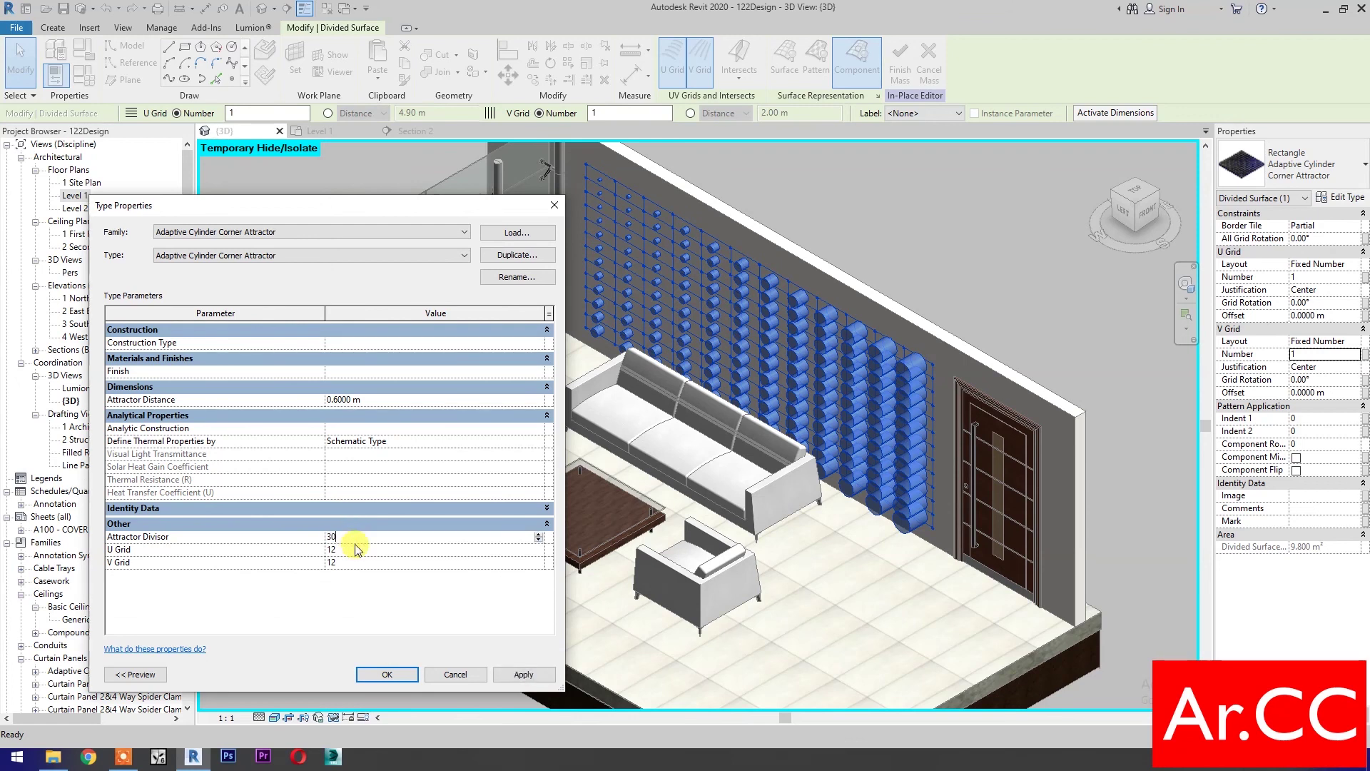
pyautogui.click(356, 550)
pyautogui.write('20')
pyautogui.click(358, 562)
pyautogui.write('10')
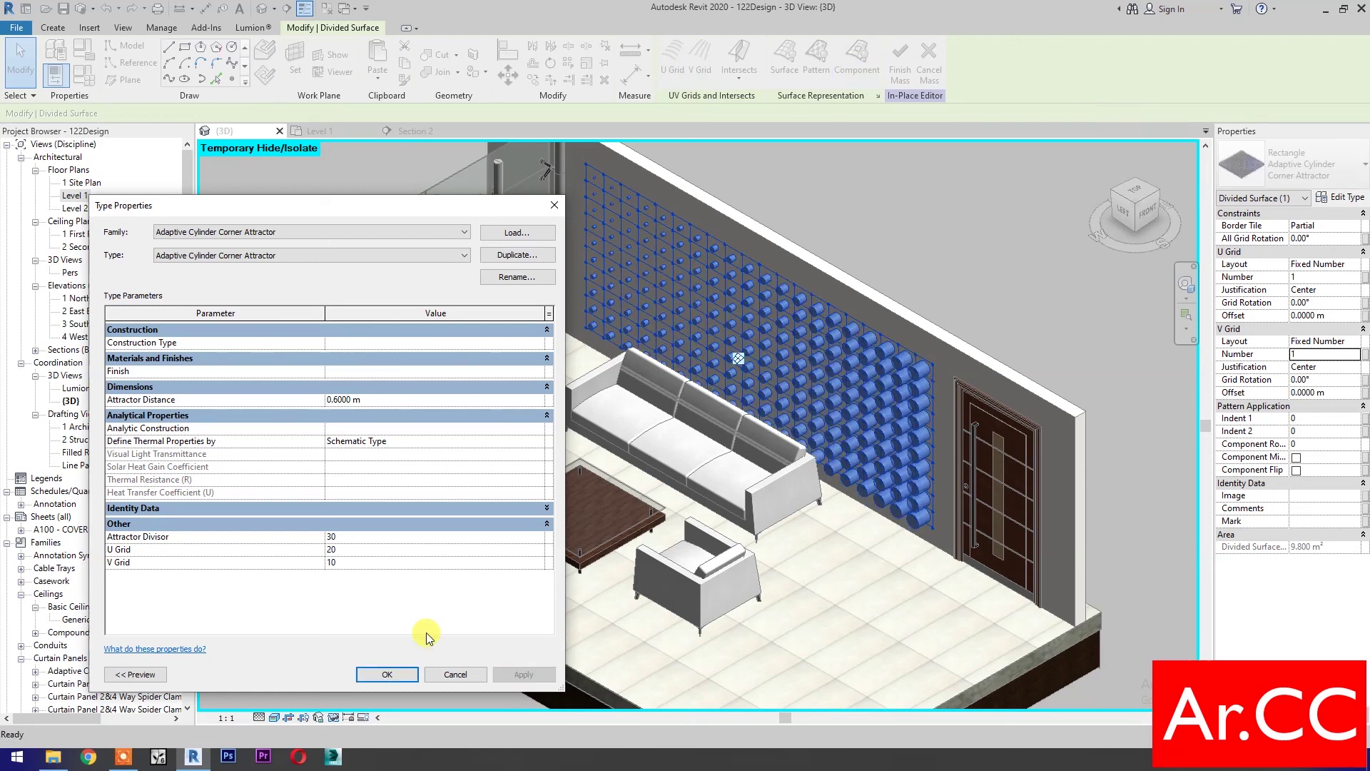
pyautogui.click(387, 673)
pyautogui.click(900, 64)
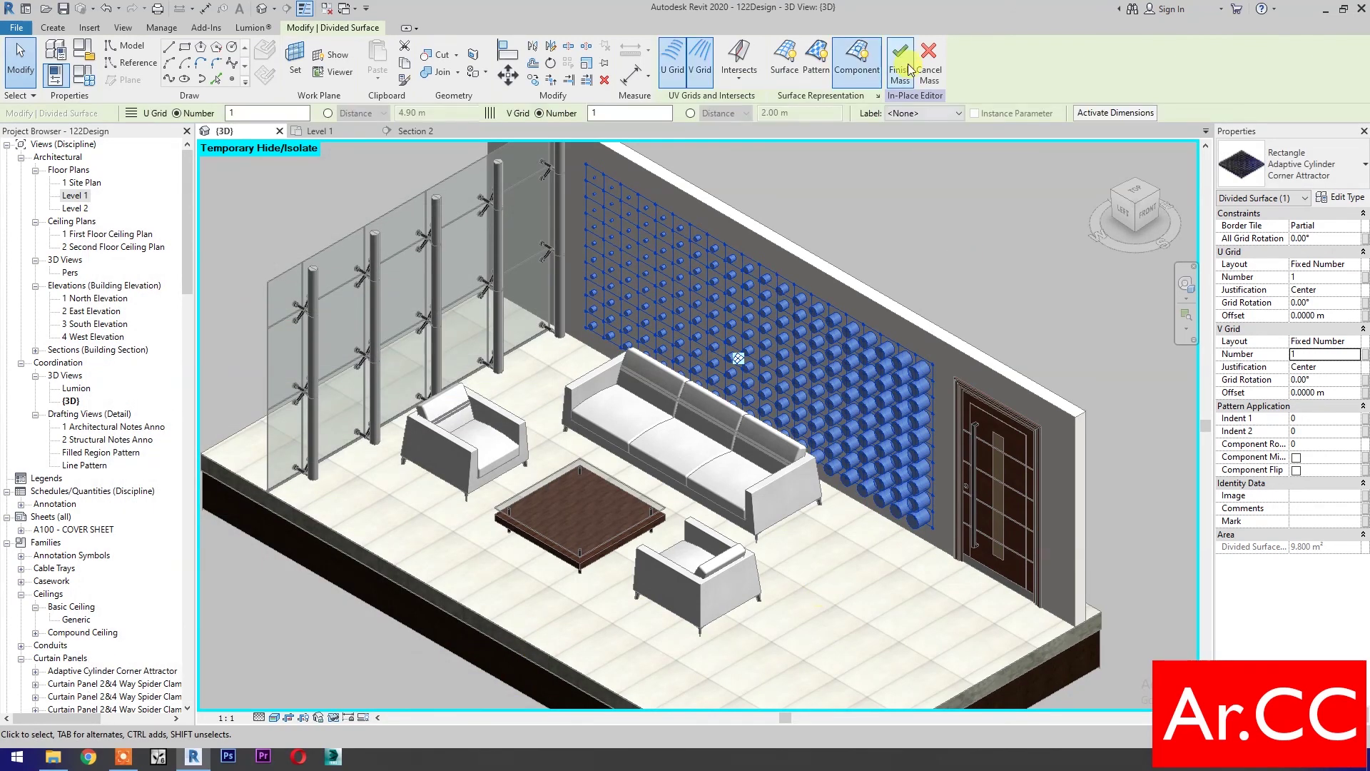